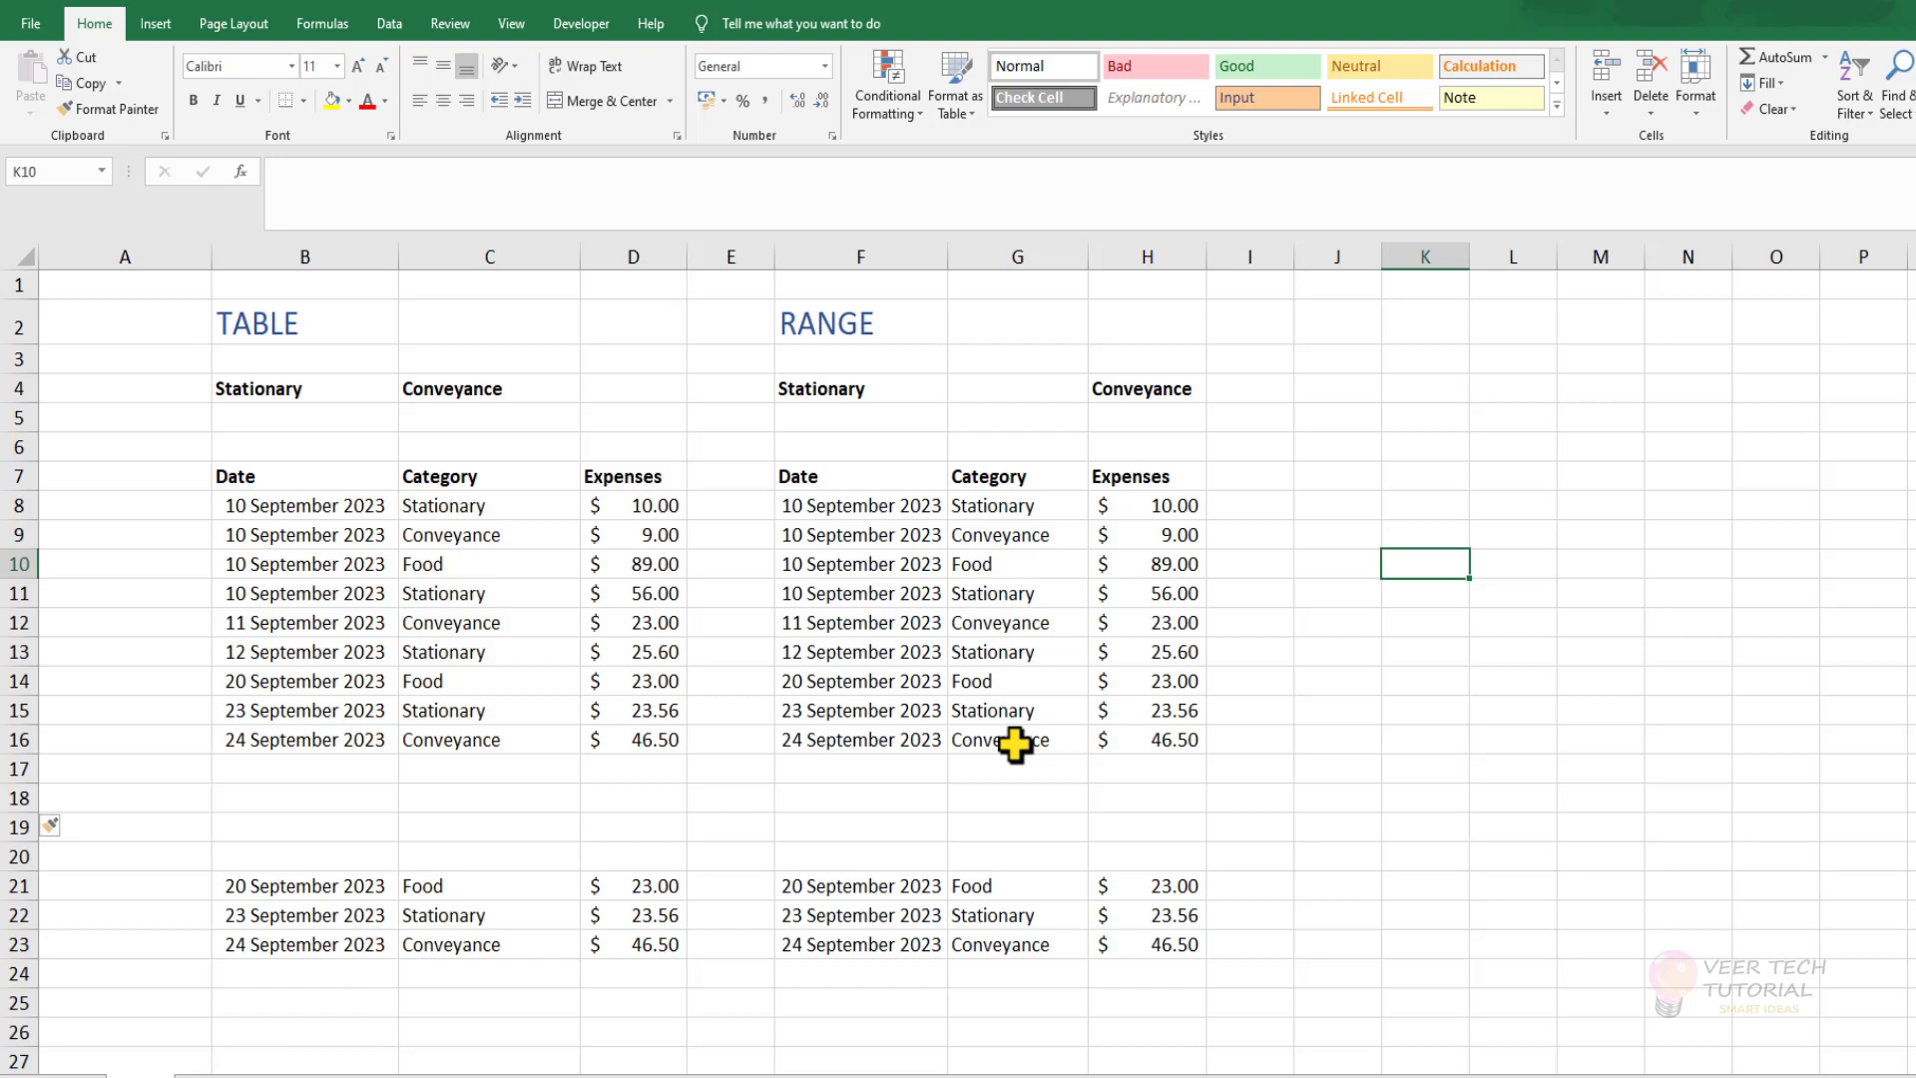
{"action": "left_click", "coordinate": [370, 687]}
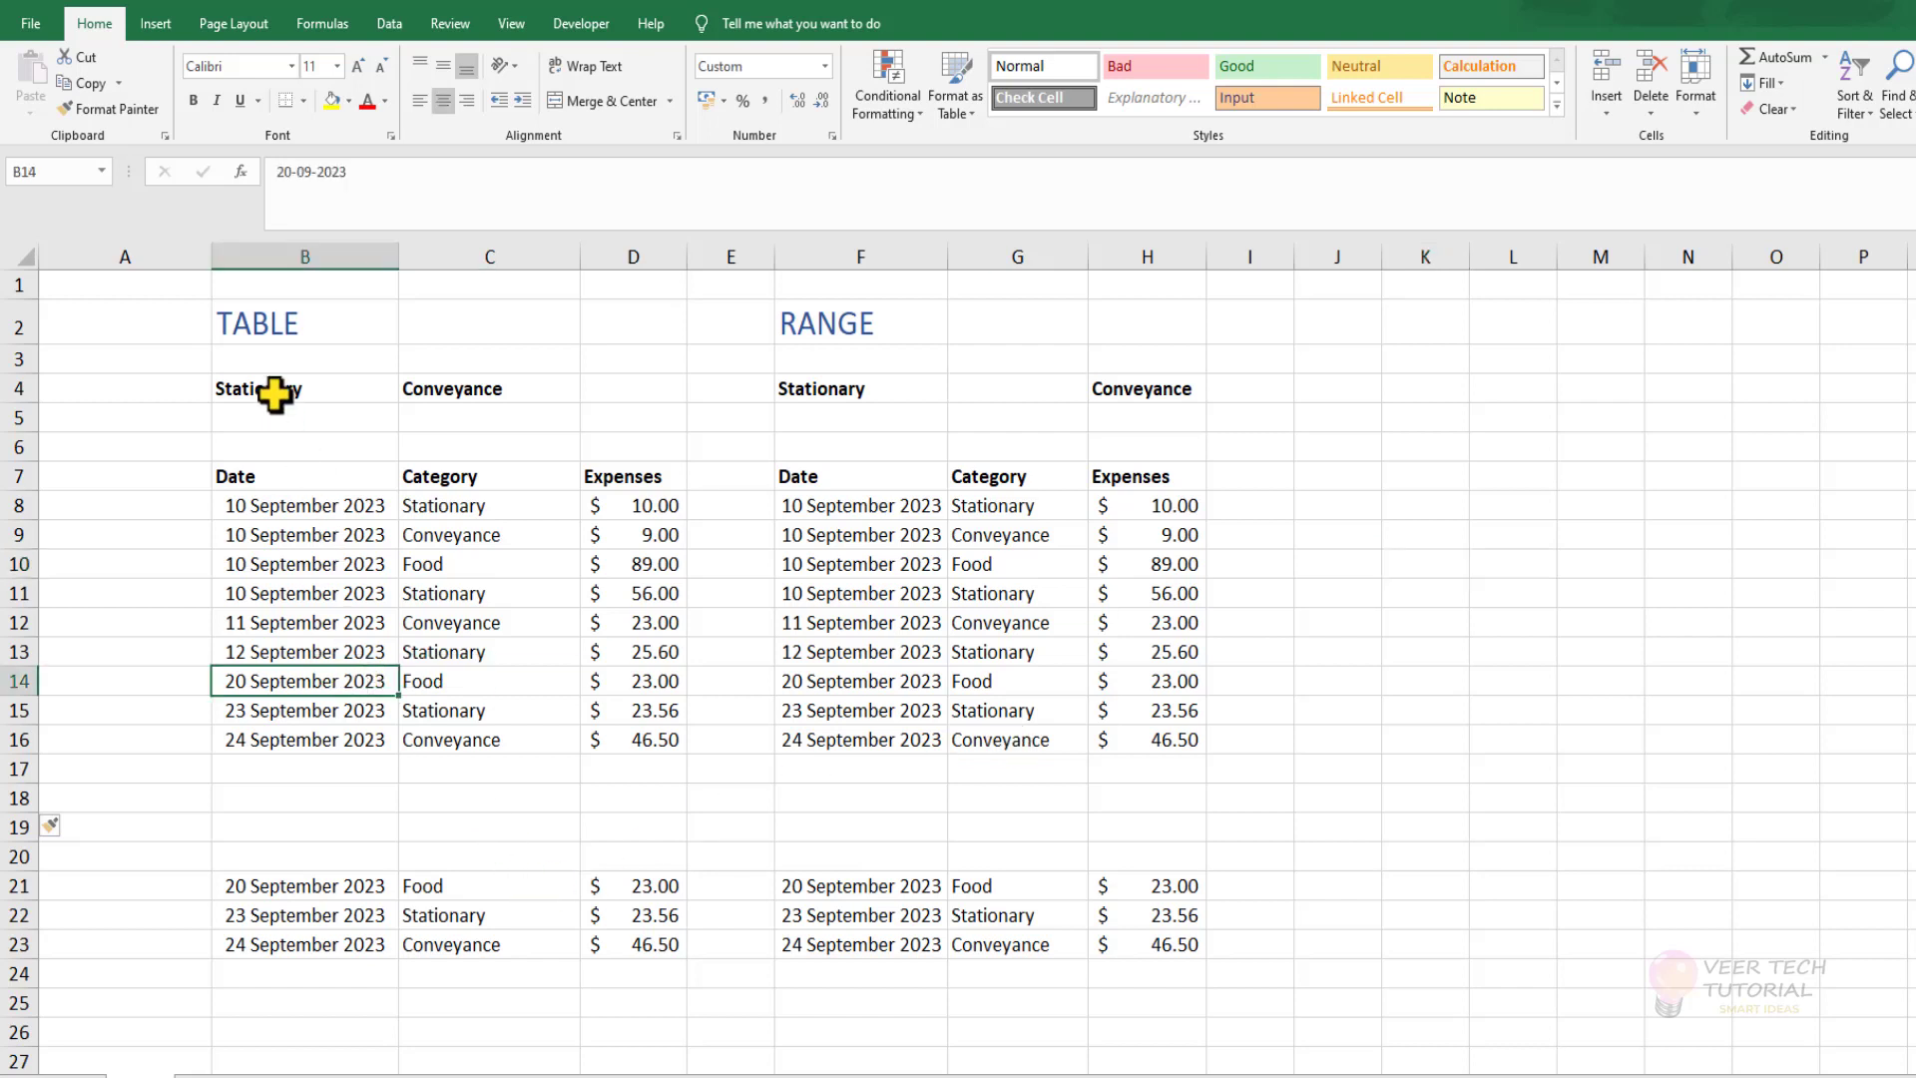
{"action": "left_click", "coordinate": [871, 647]}
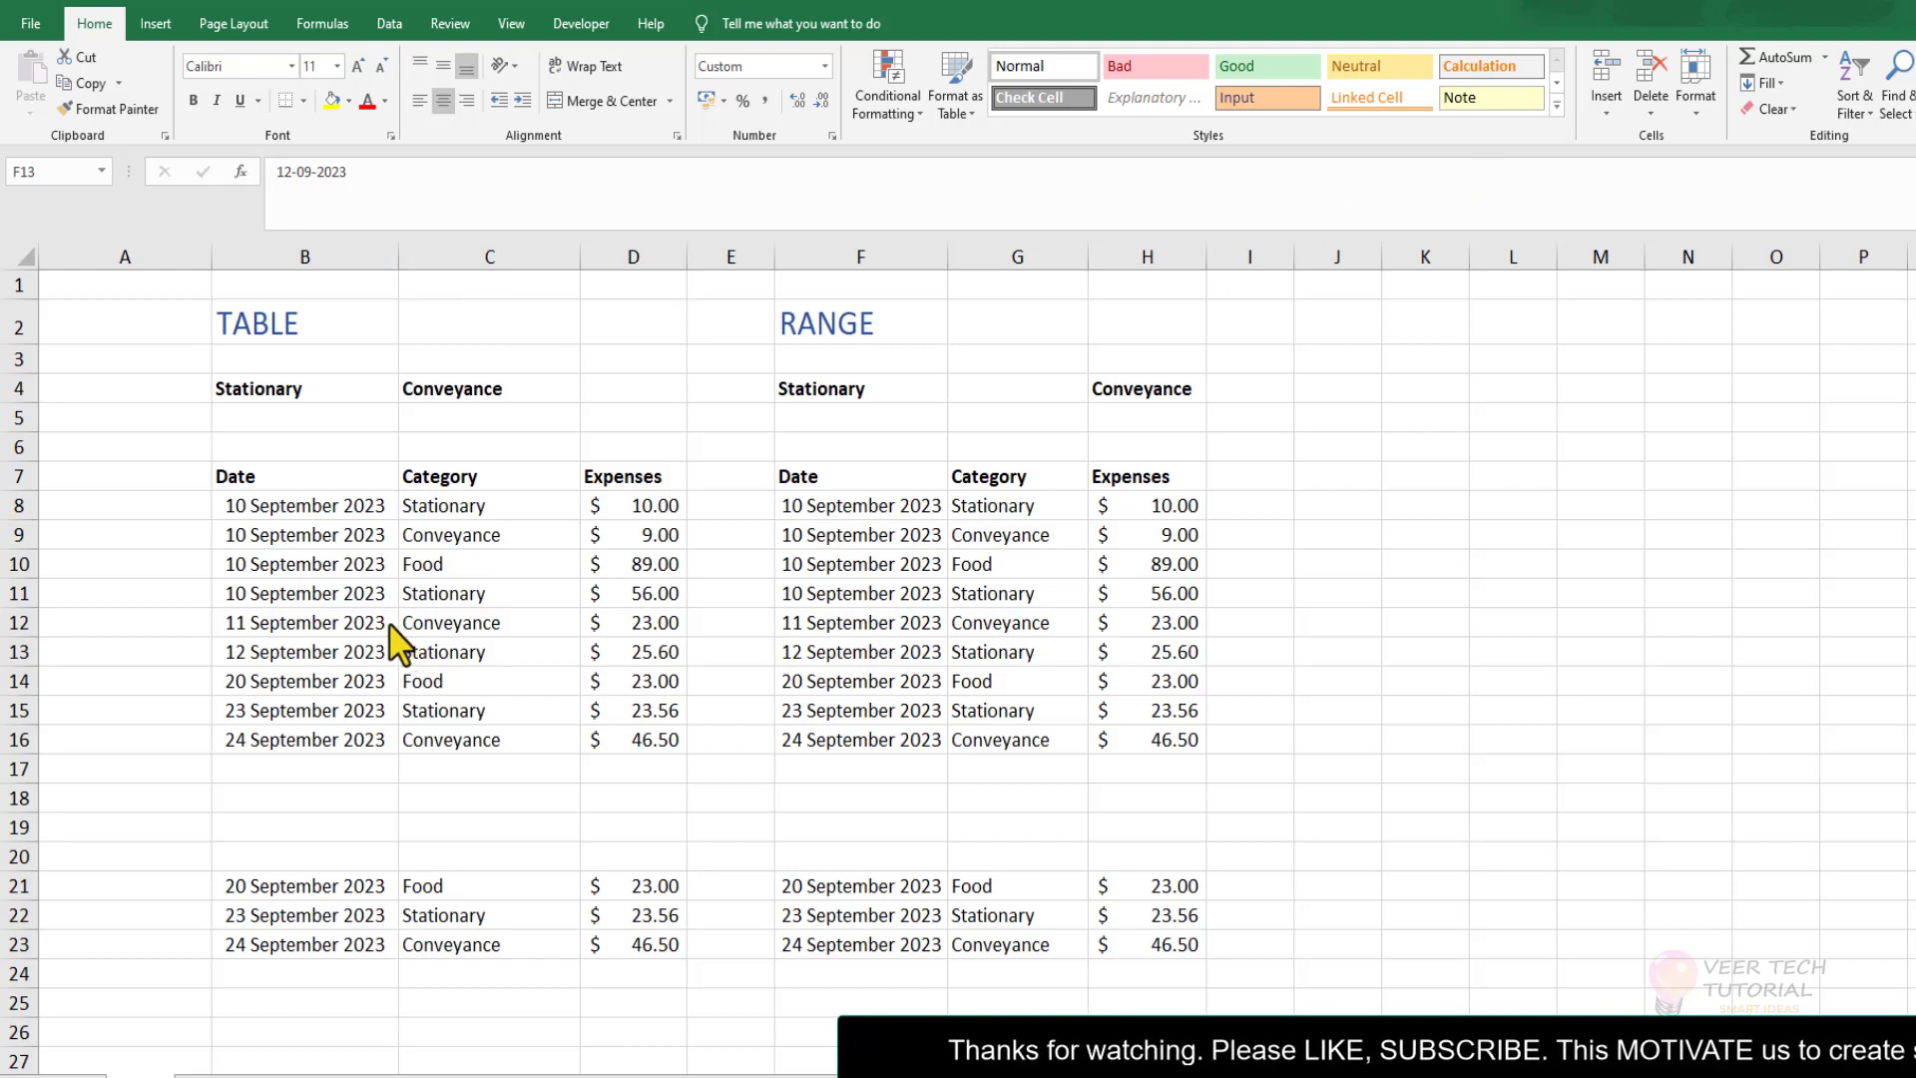
Convert the expense data under the TABLE heading, $B$7:$D$16, into a table with headers.
{"action": "left_click", "coordinate": [314, 569]}
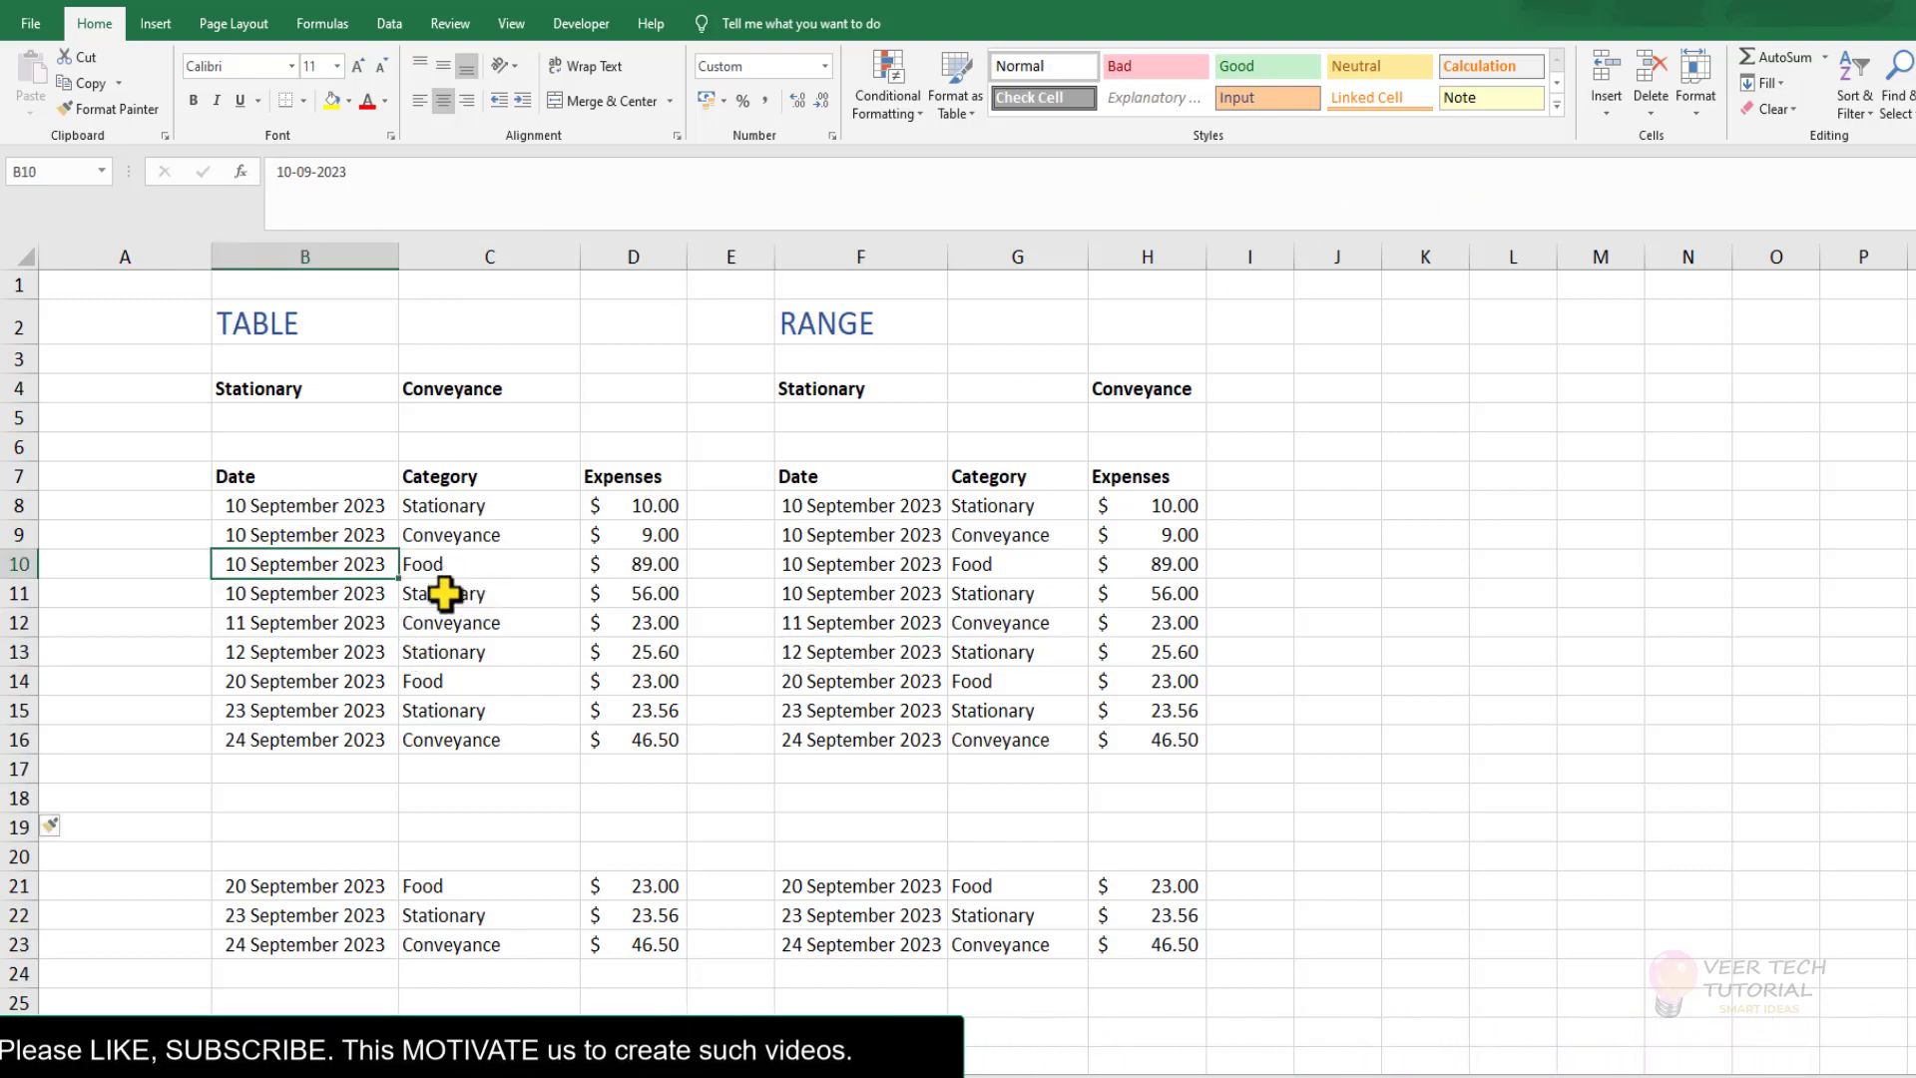
{"action": "left_click", "coordinate": [157, 28]}
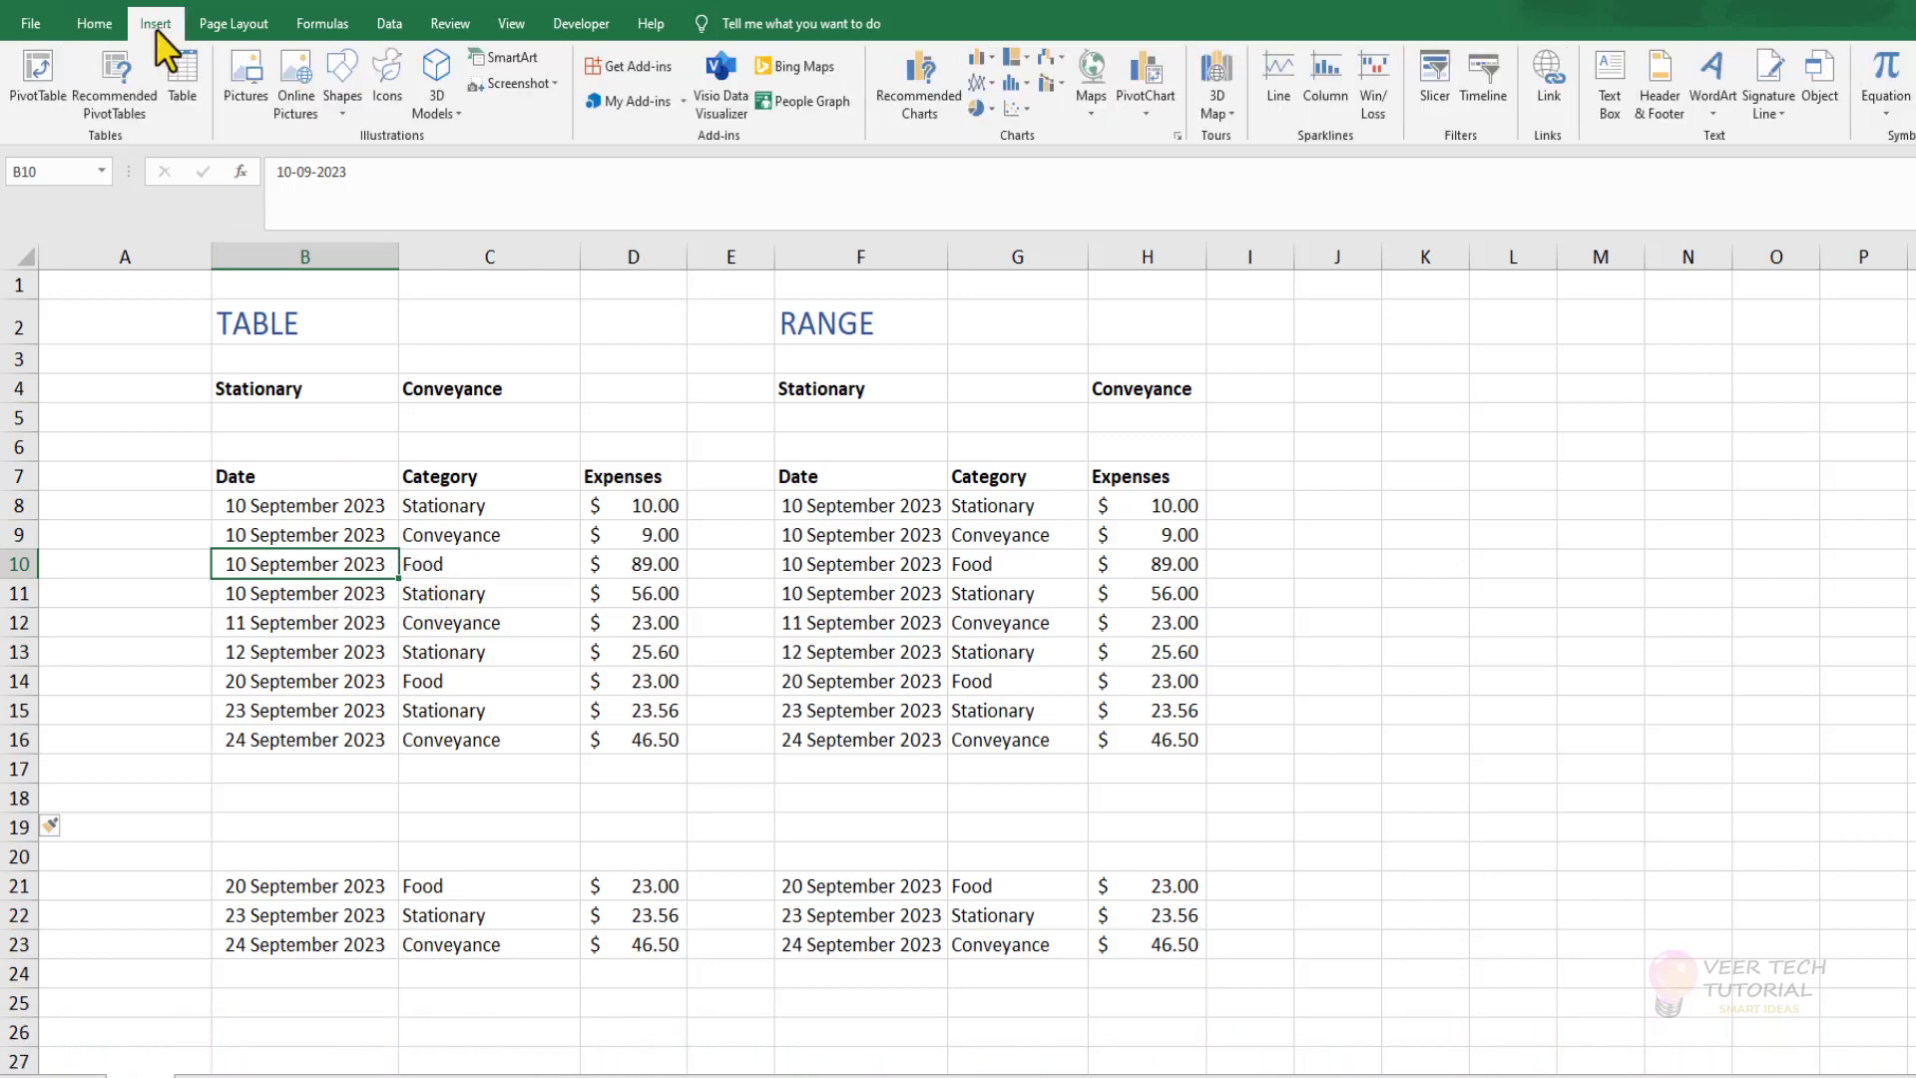
{"action": "left_click", "coordinate": [186, 92]}
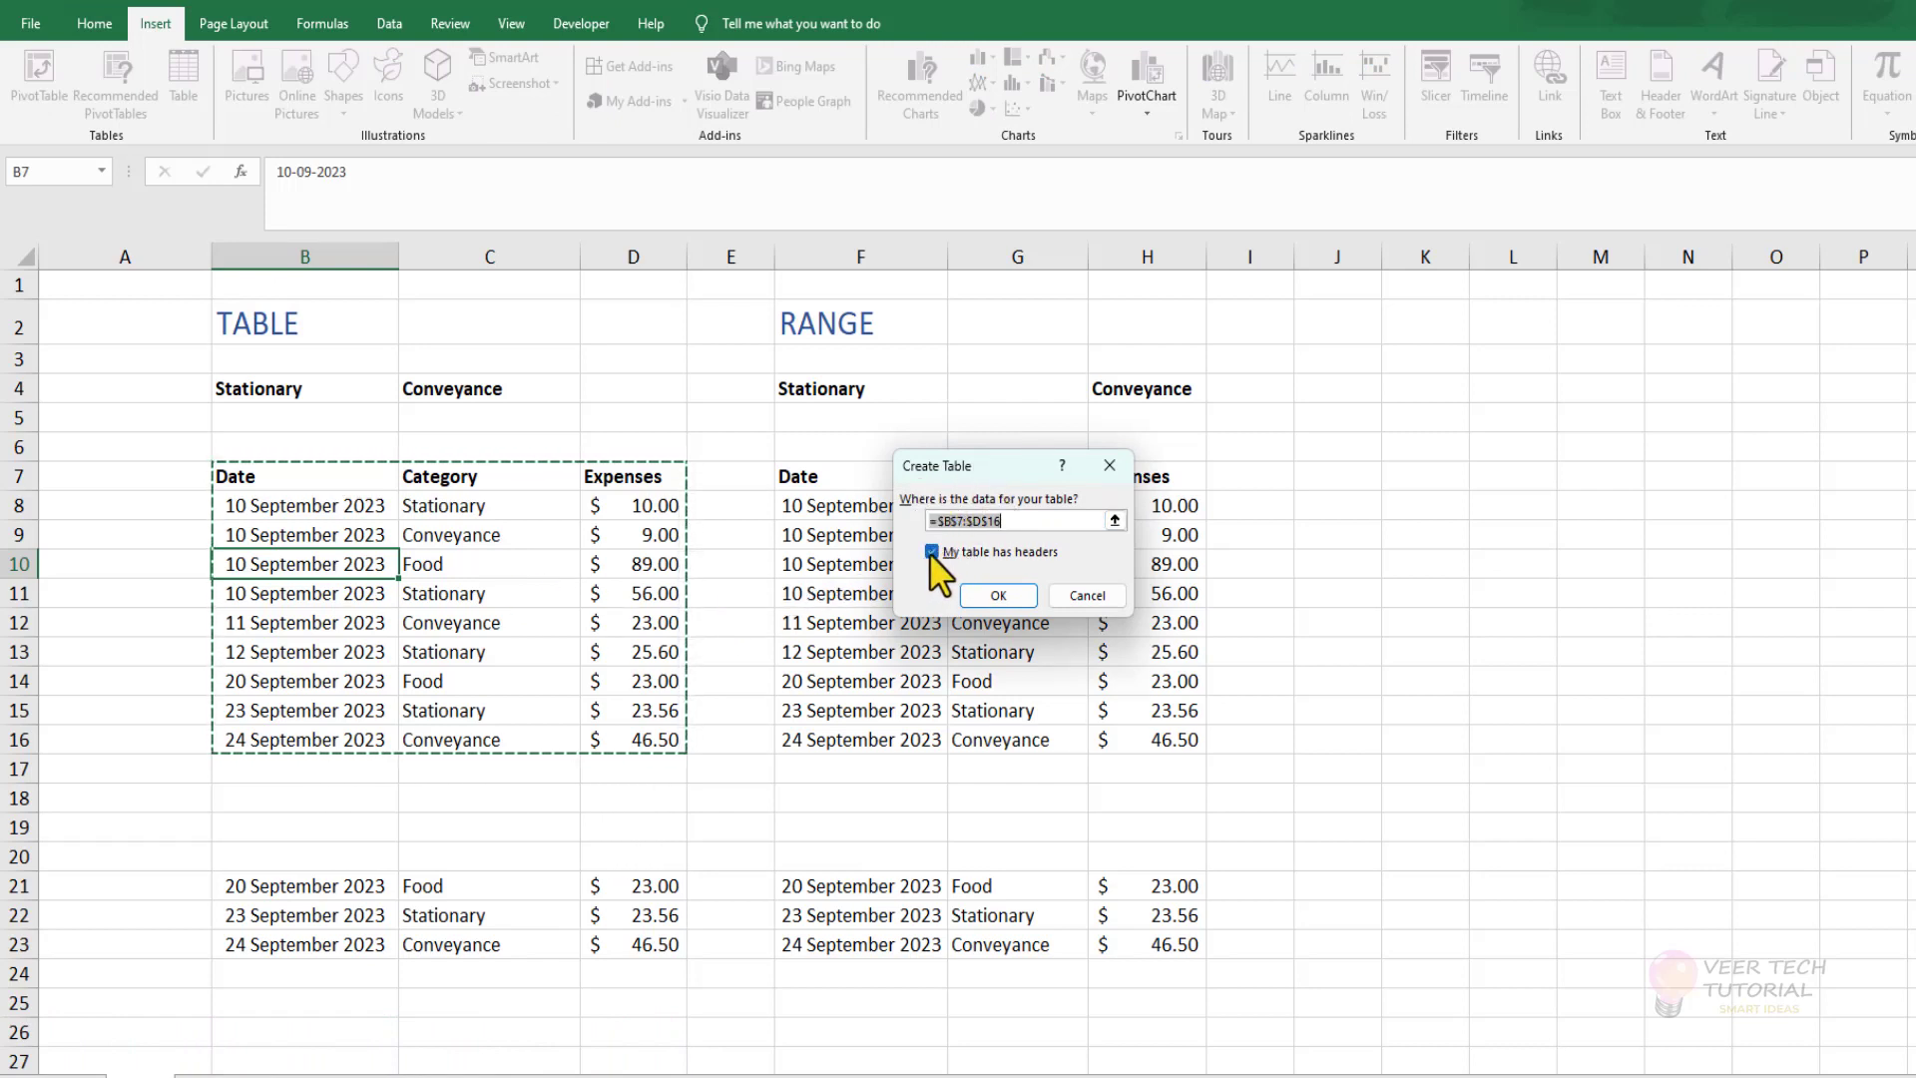
{"action": "left_click", "coordinate": [996, 599]}
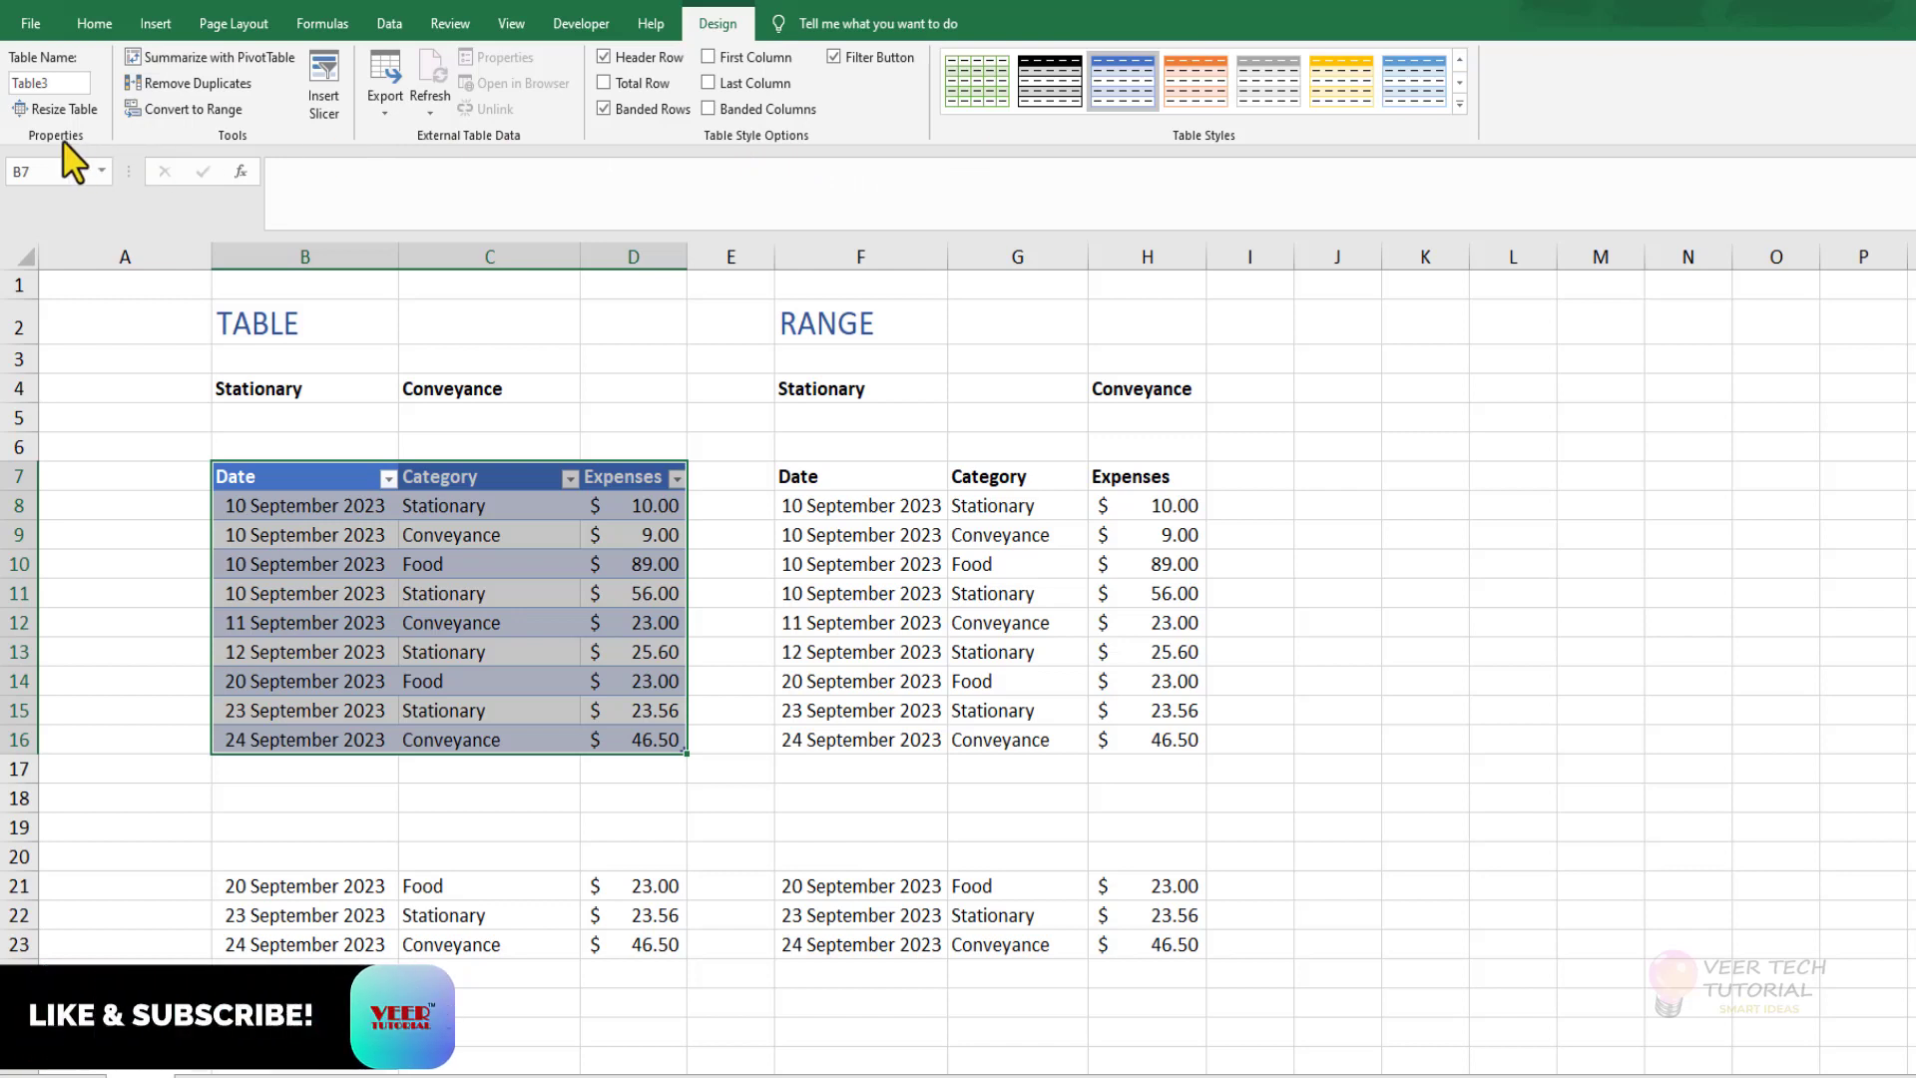
Rename the new expense table as ExpData.
{"action": "left_click", "coordinate": [49, 84]}
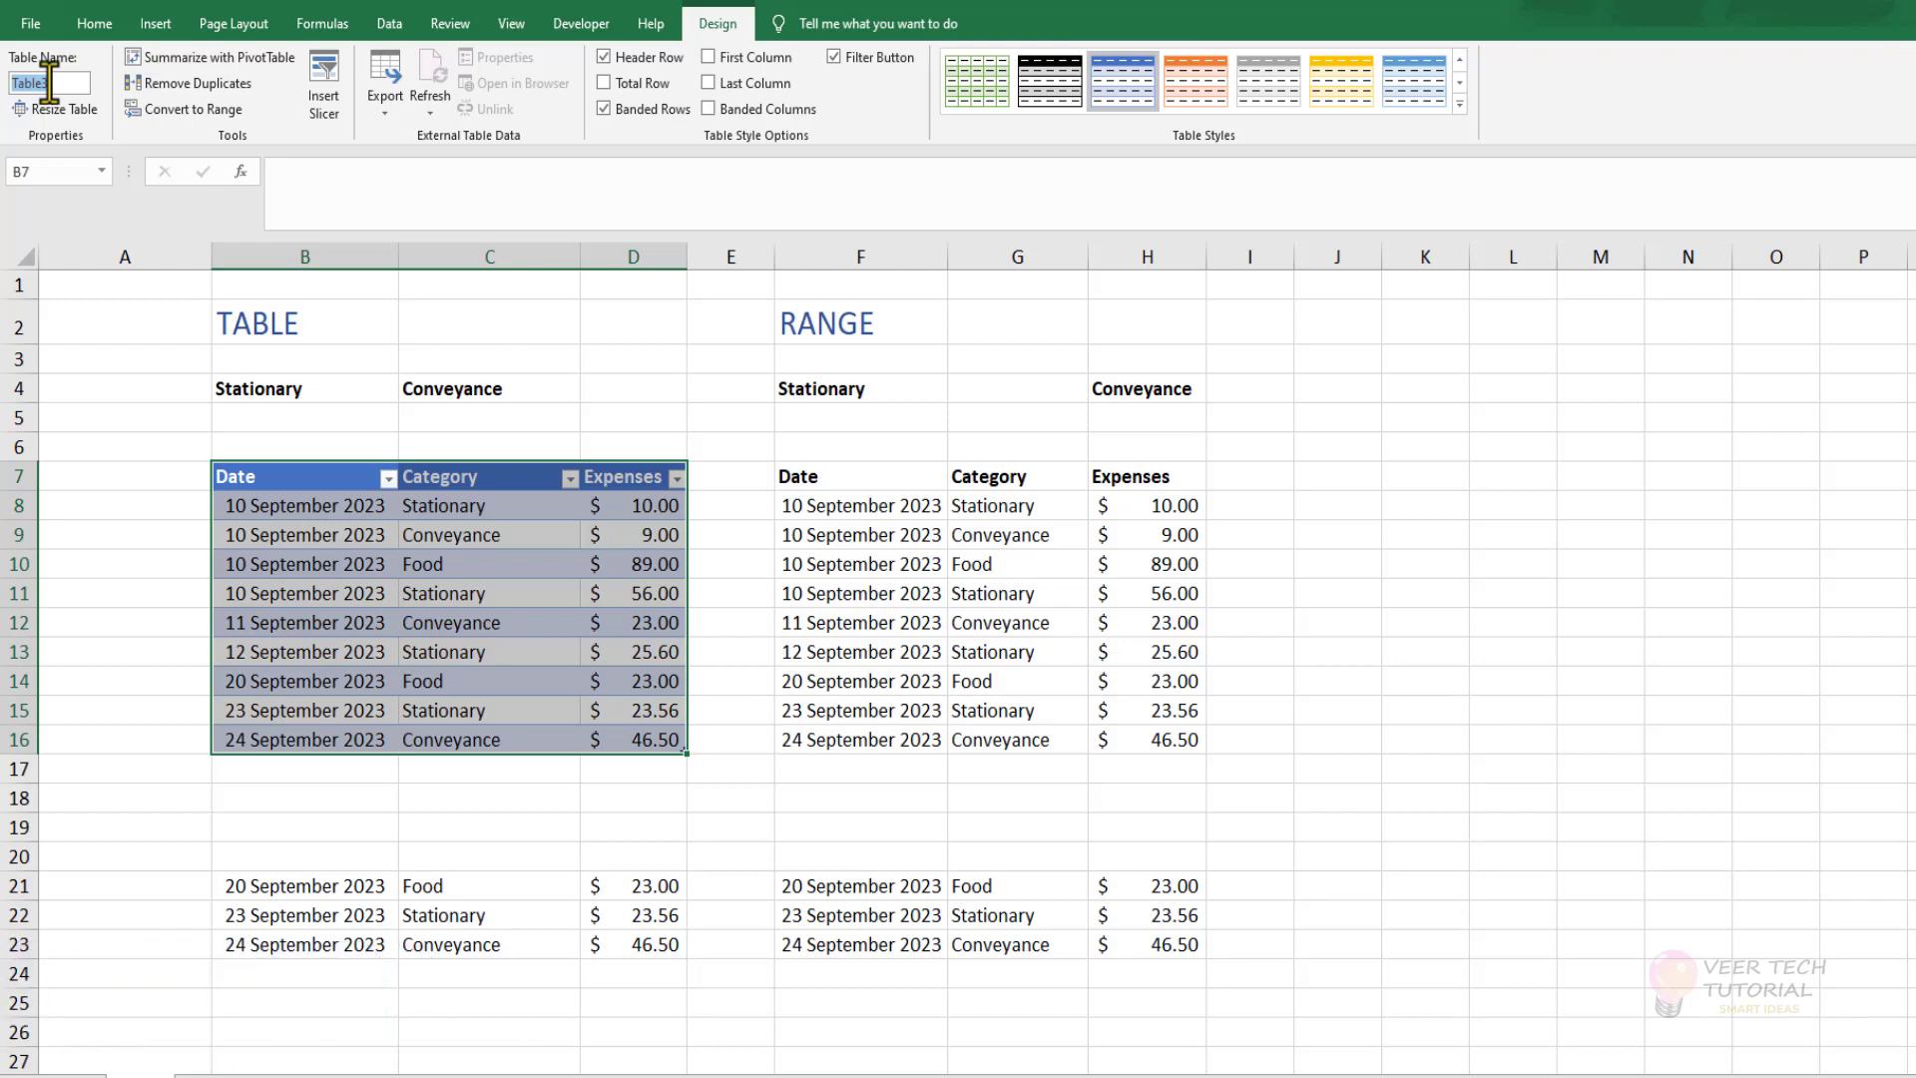
{"action": "type", "text": "ExpData"}
{"action": "key", "text": "Return"}
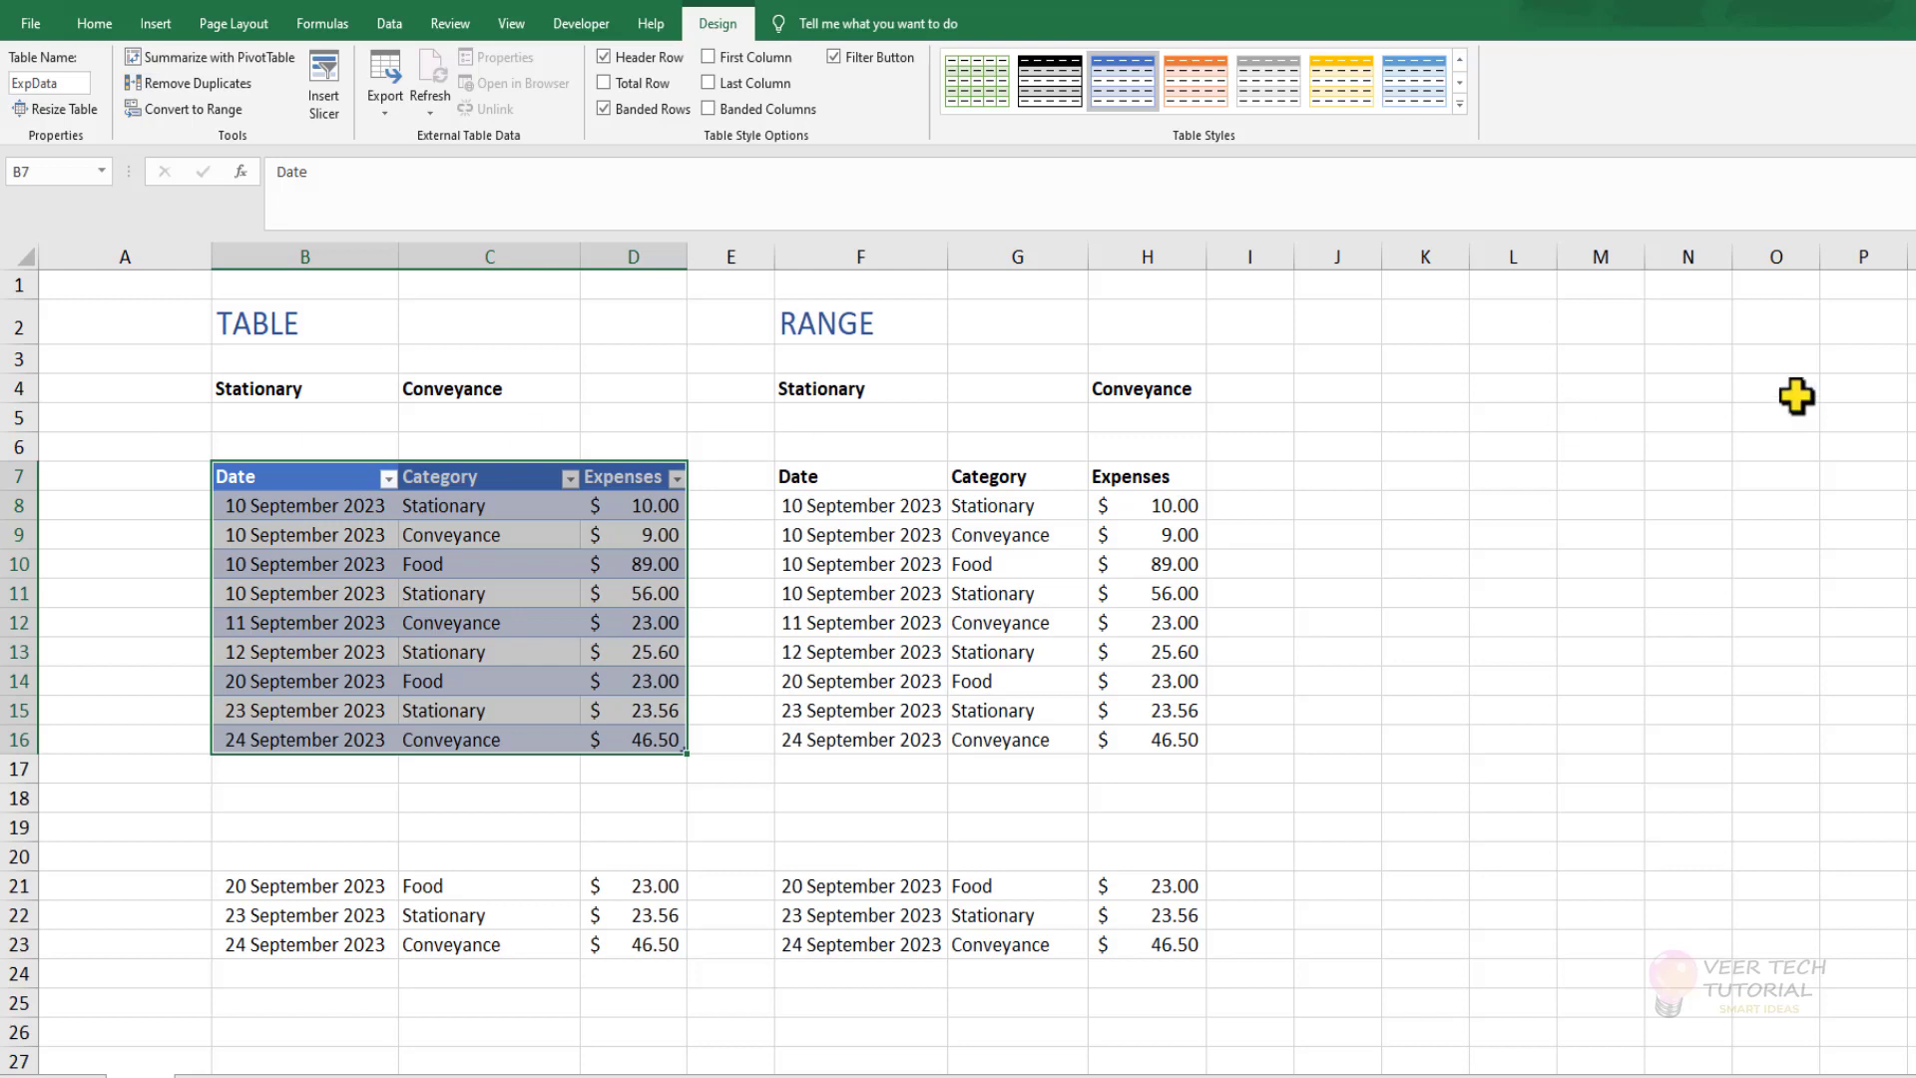
{"action": "key", "text": "ctrl+F3"}
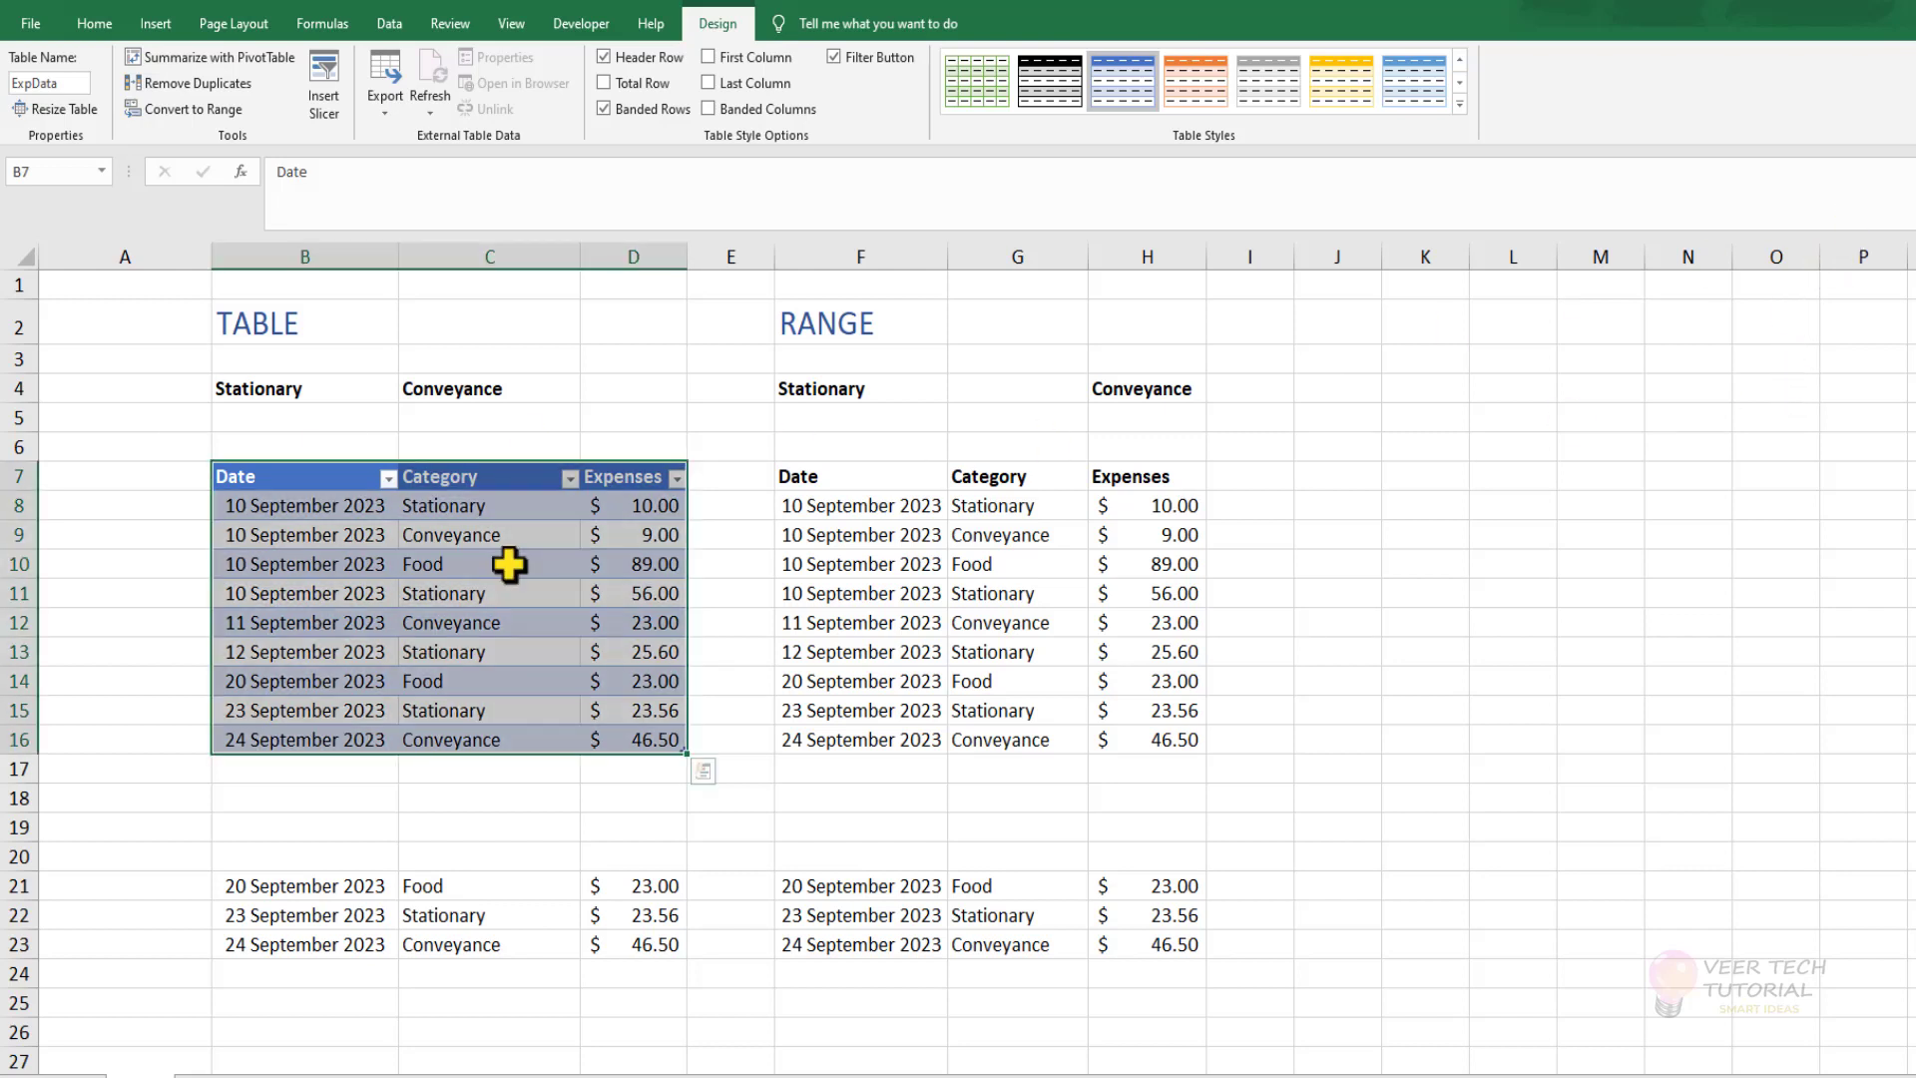
Apply the orange banded Medium style with a solid header to the ExpData table and turn off its filter buttons.
{"action": "left_click", "coordinate": [509, 565]}
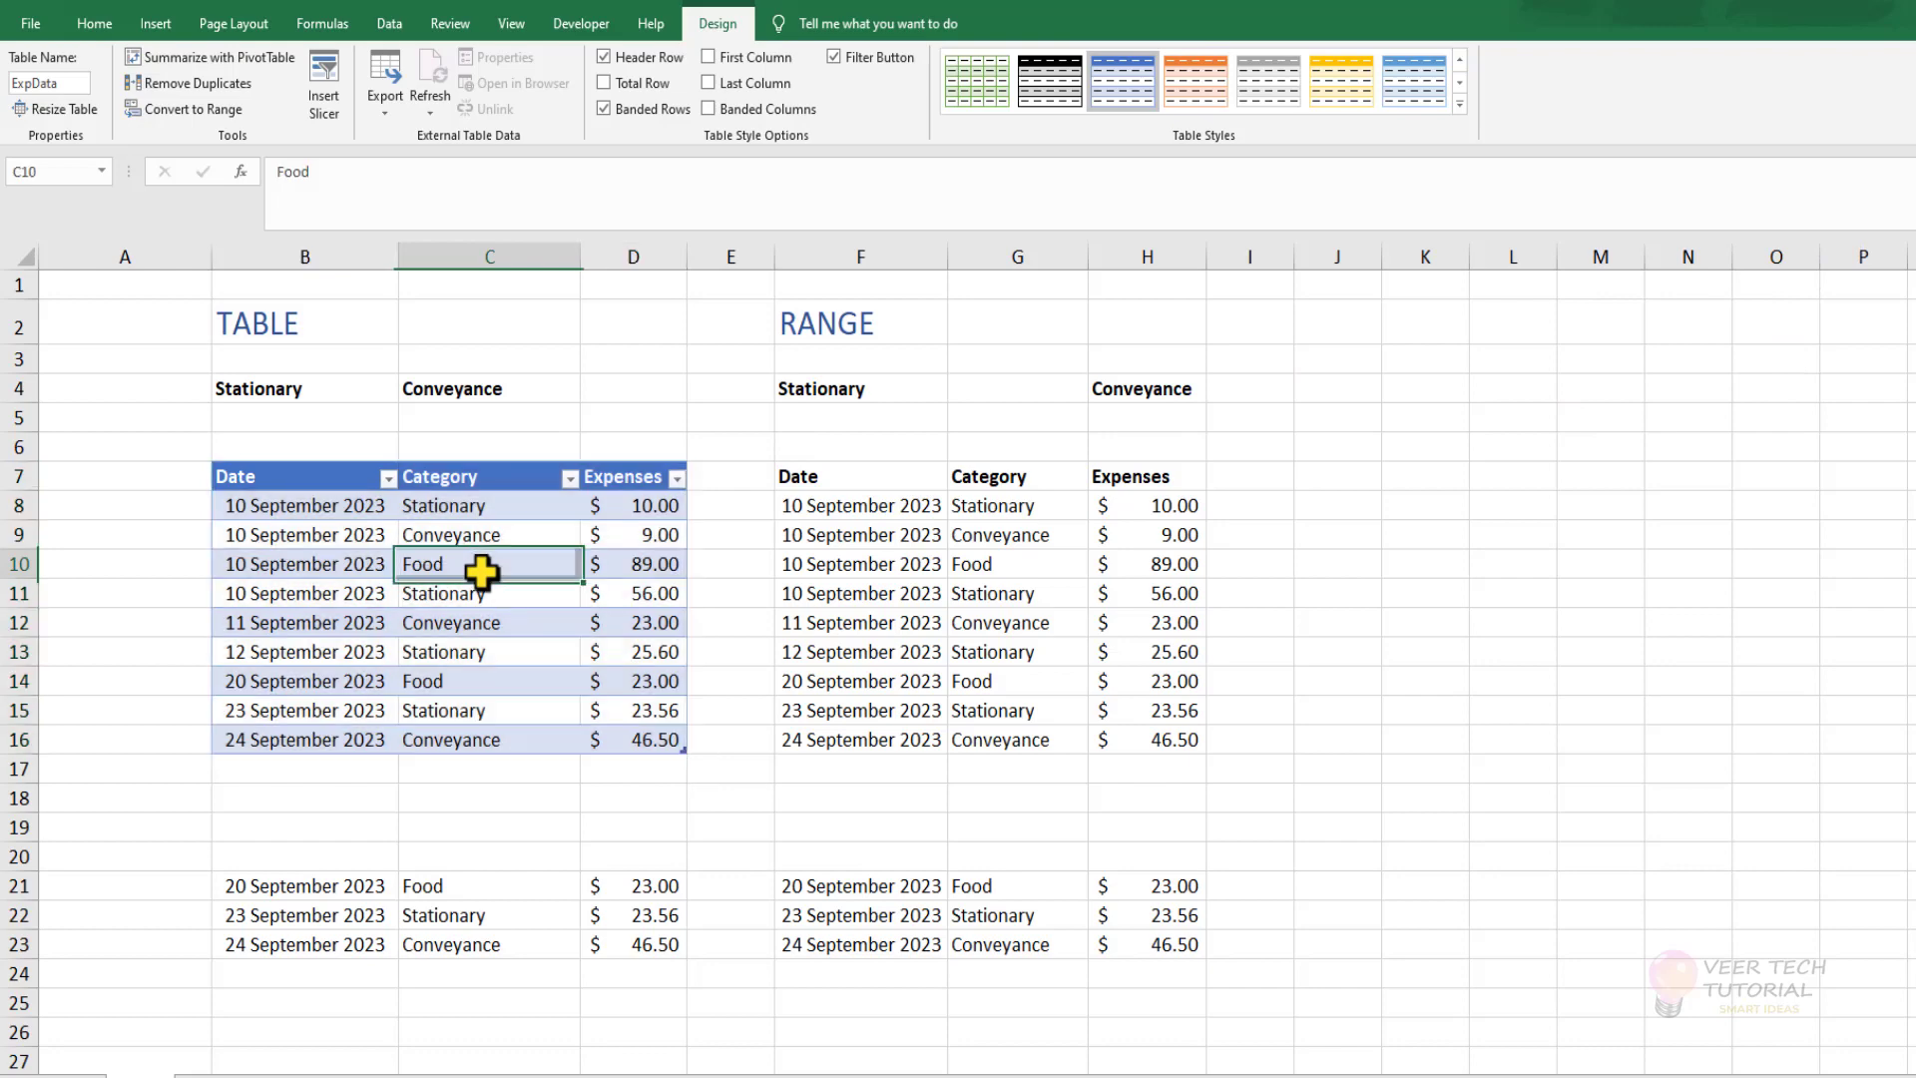
{"action": "left_click", "coordinate": [1460, 104]}
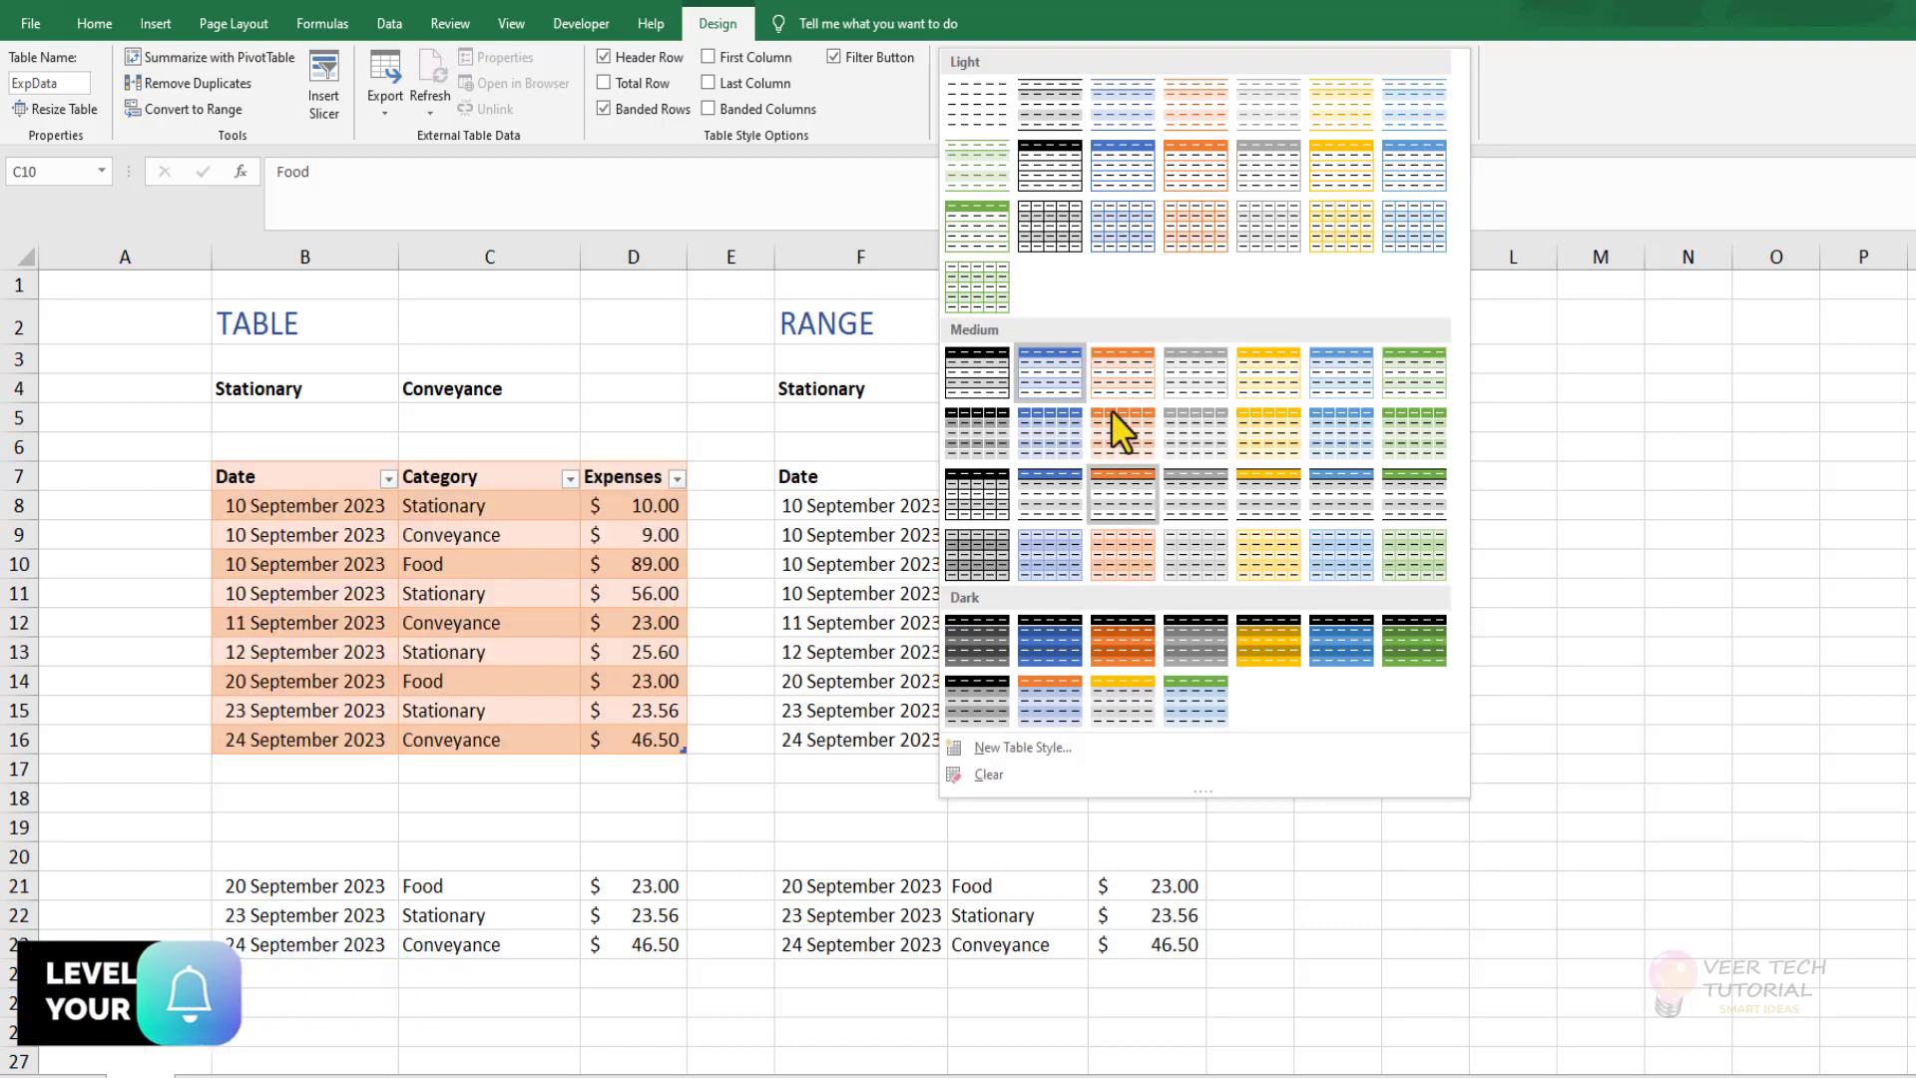
{"action": "left_click", "coordinate": [1118, 384]}
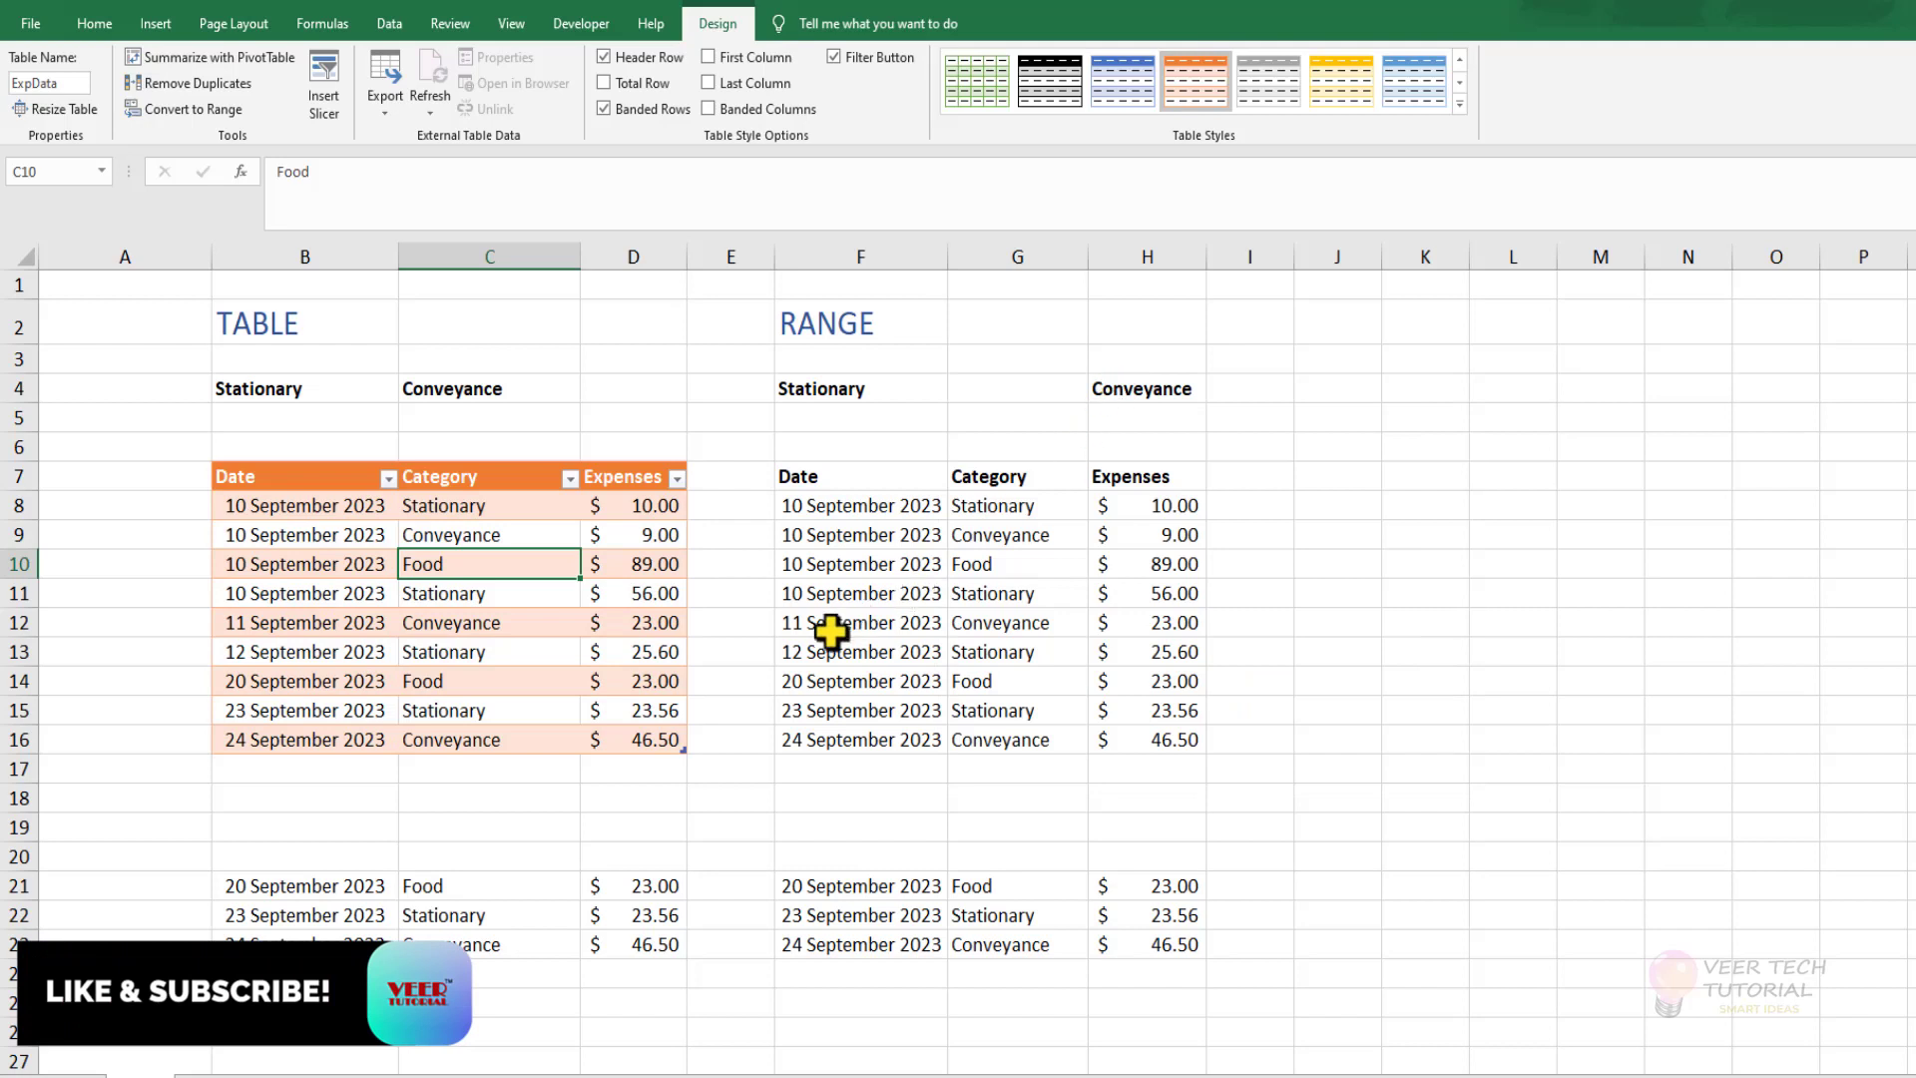
{"action": "left_click", "coordinate": [837, 60]}
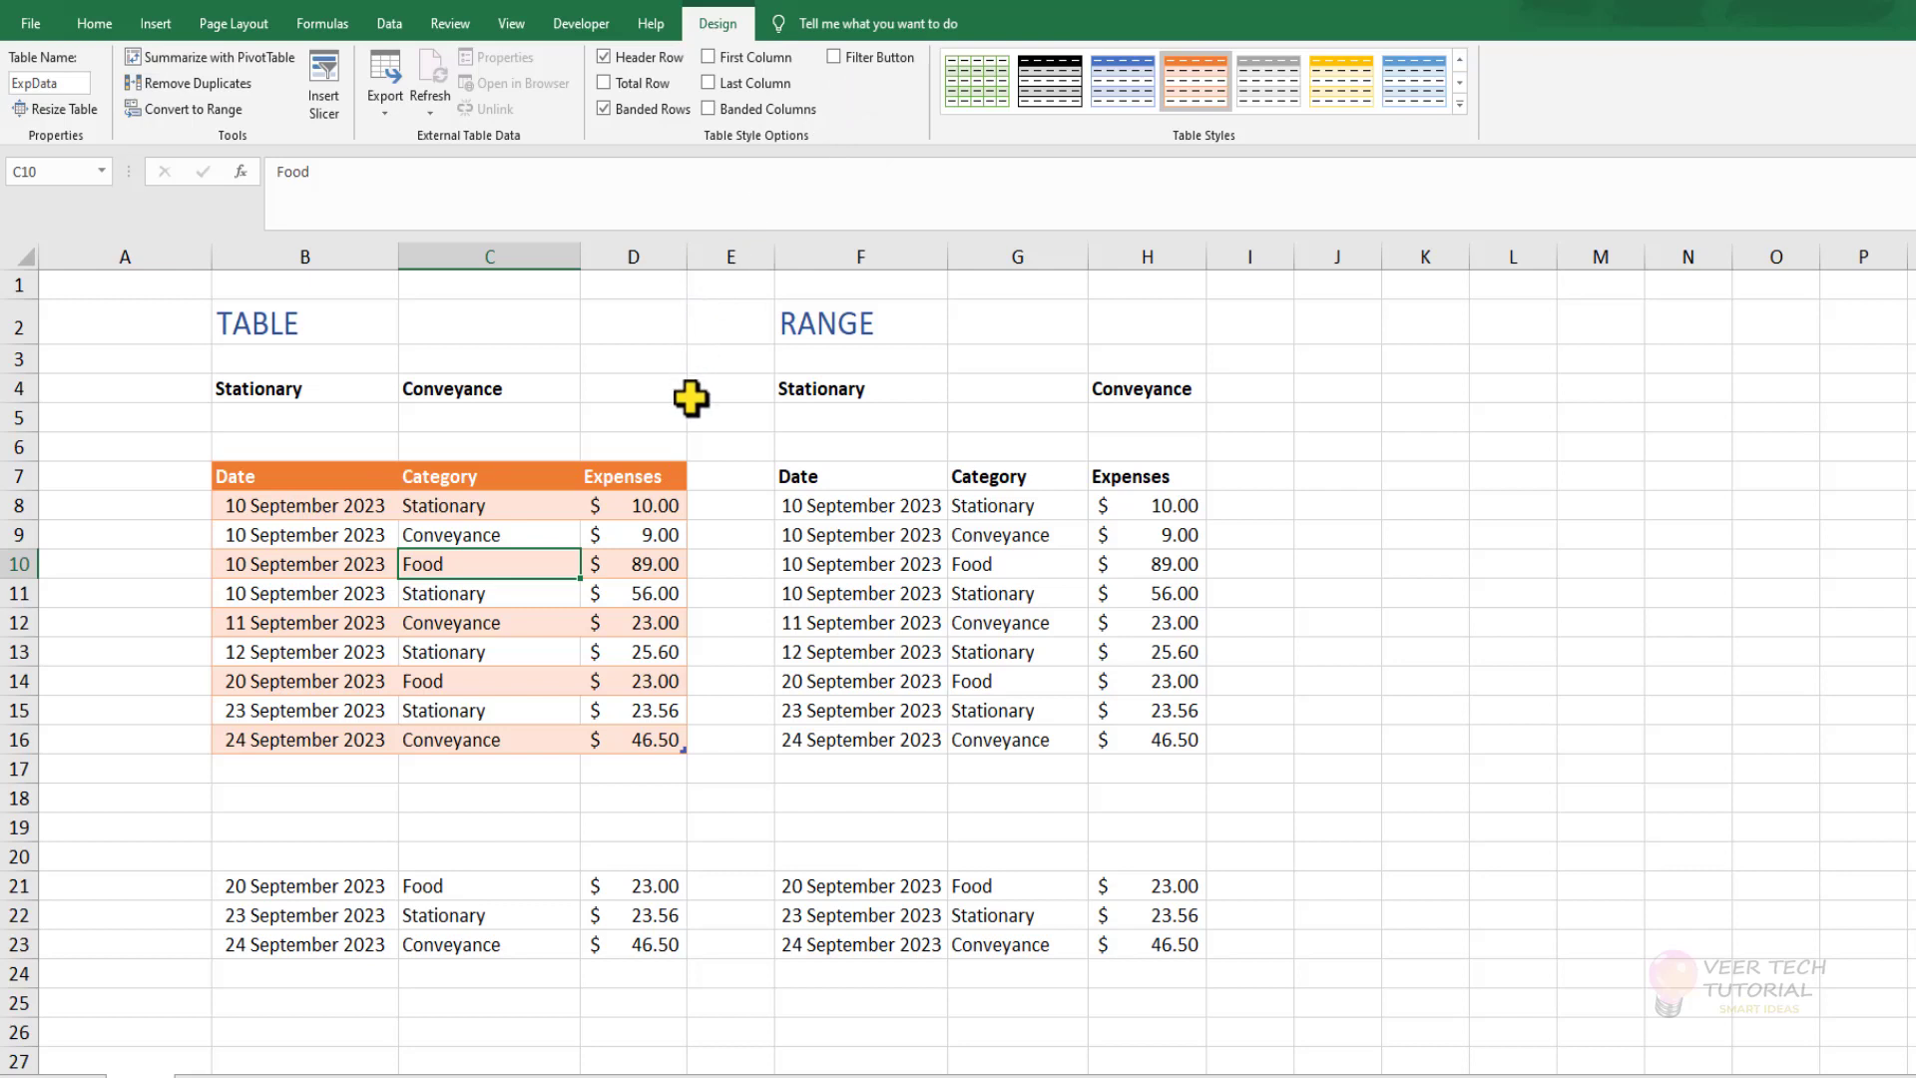
Start a SUMIFS formula in C5 under the TABLE section's Conveyance heading, using ExpData[Expenses] as the sum range.
{"action": "left_click", "coordinate": [516, 424]}
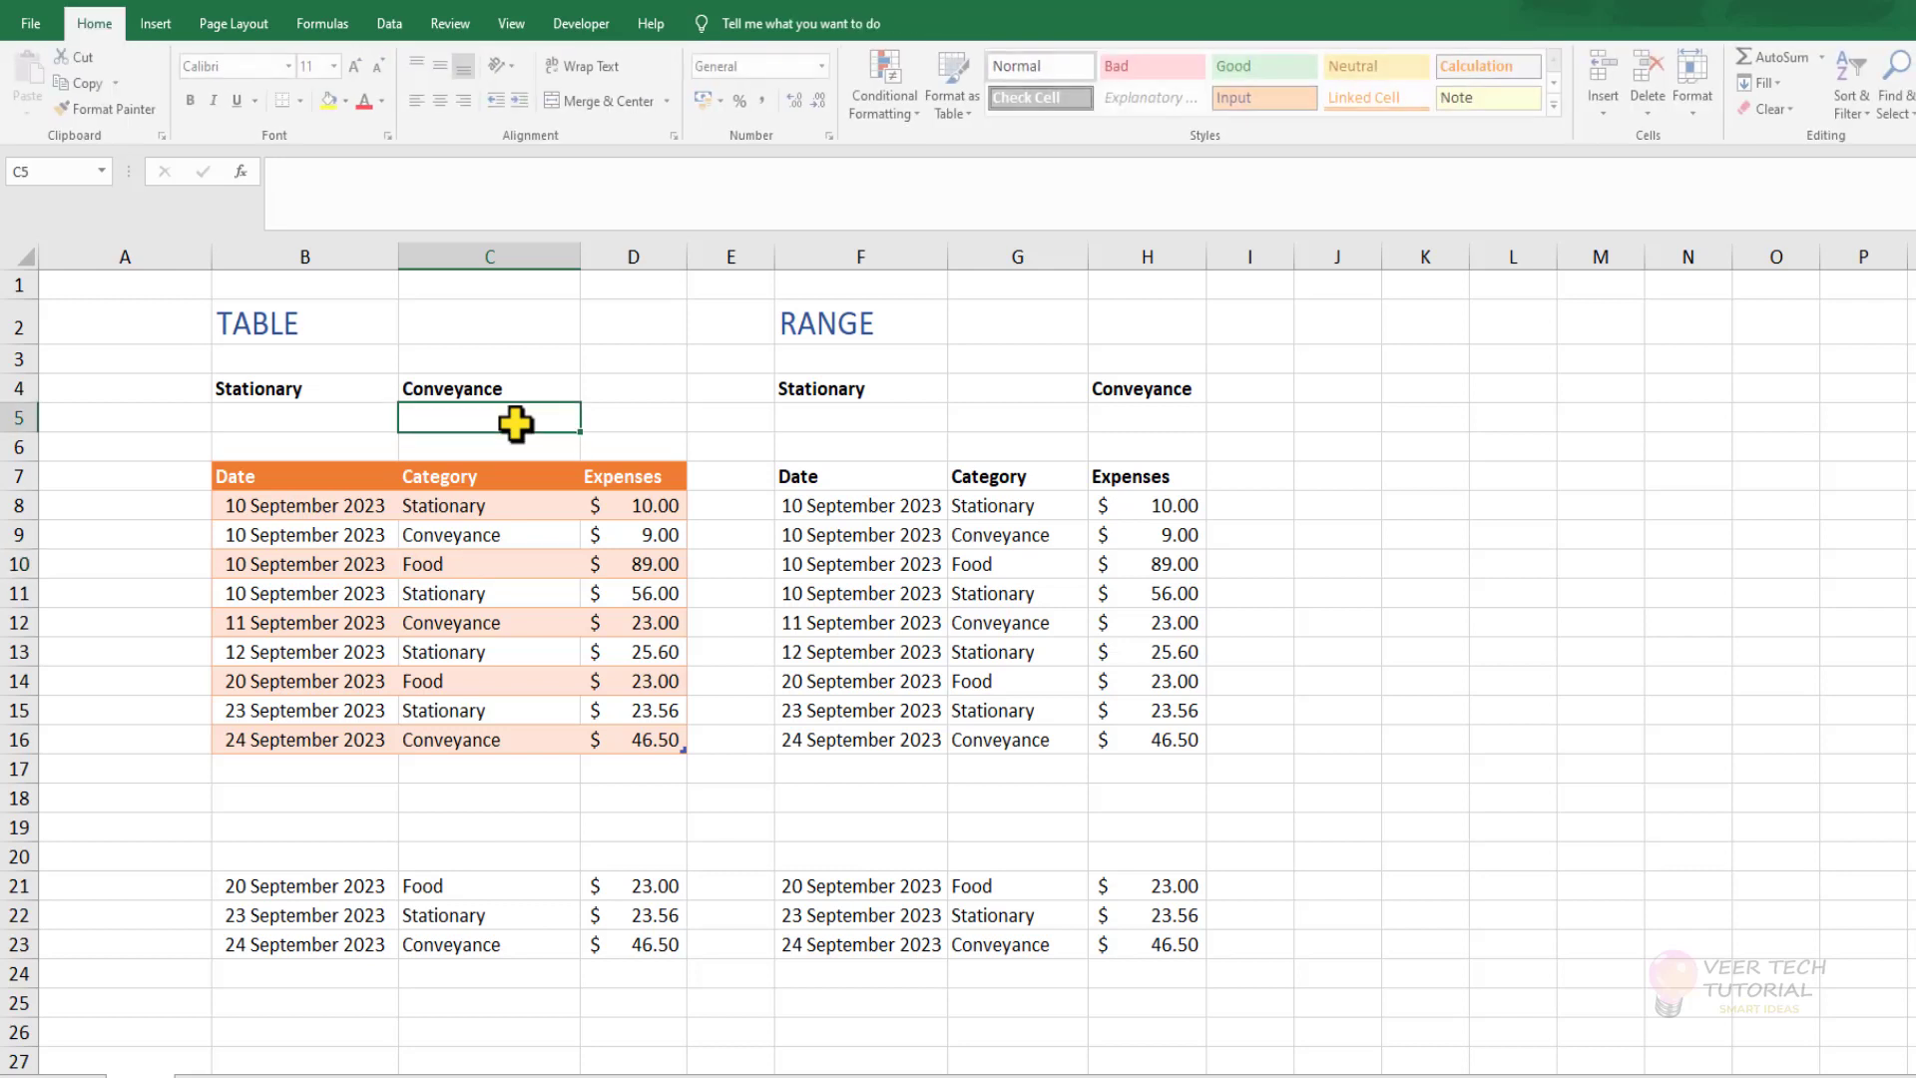
{"action": "type", "text": "="}
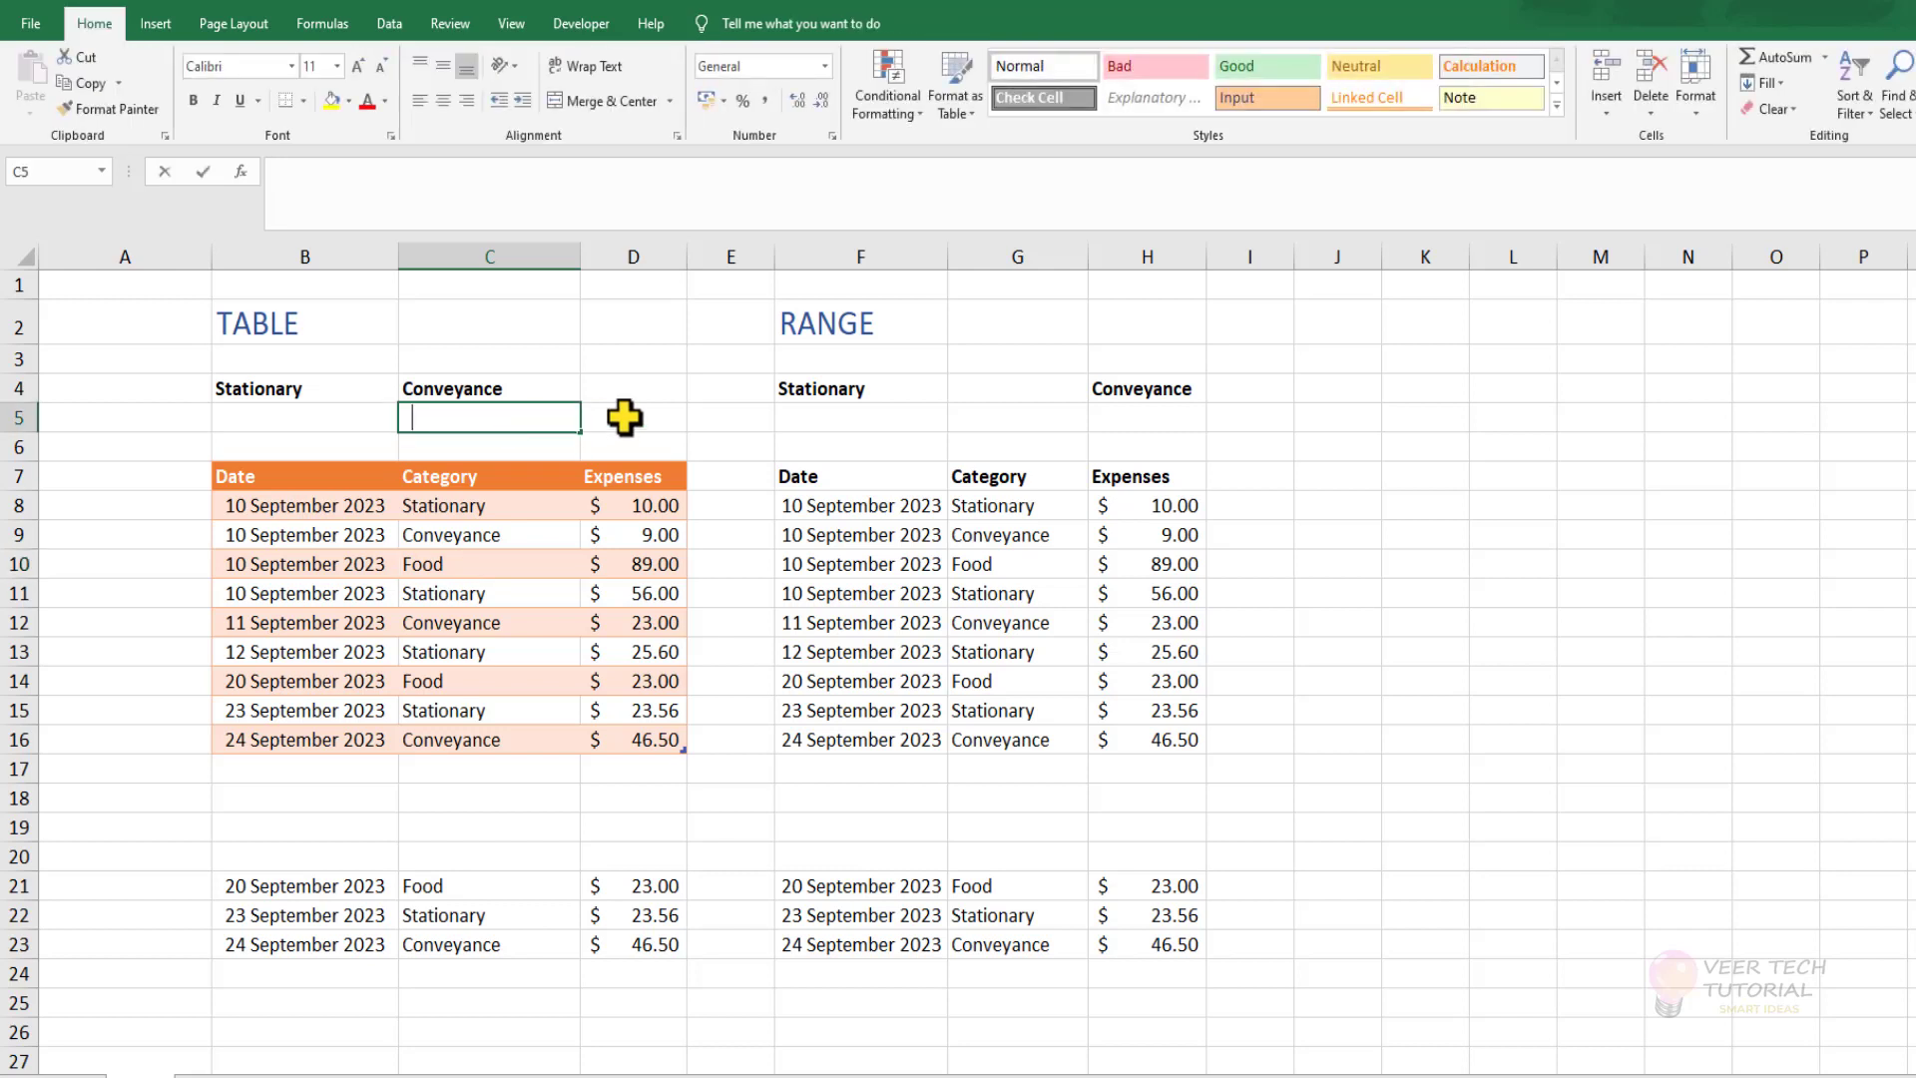
{"action": "type", "text": "sum"}
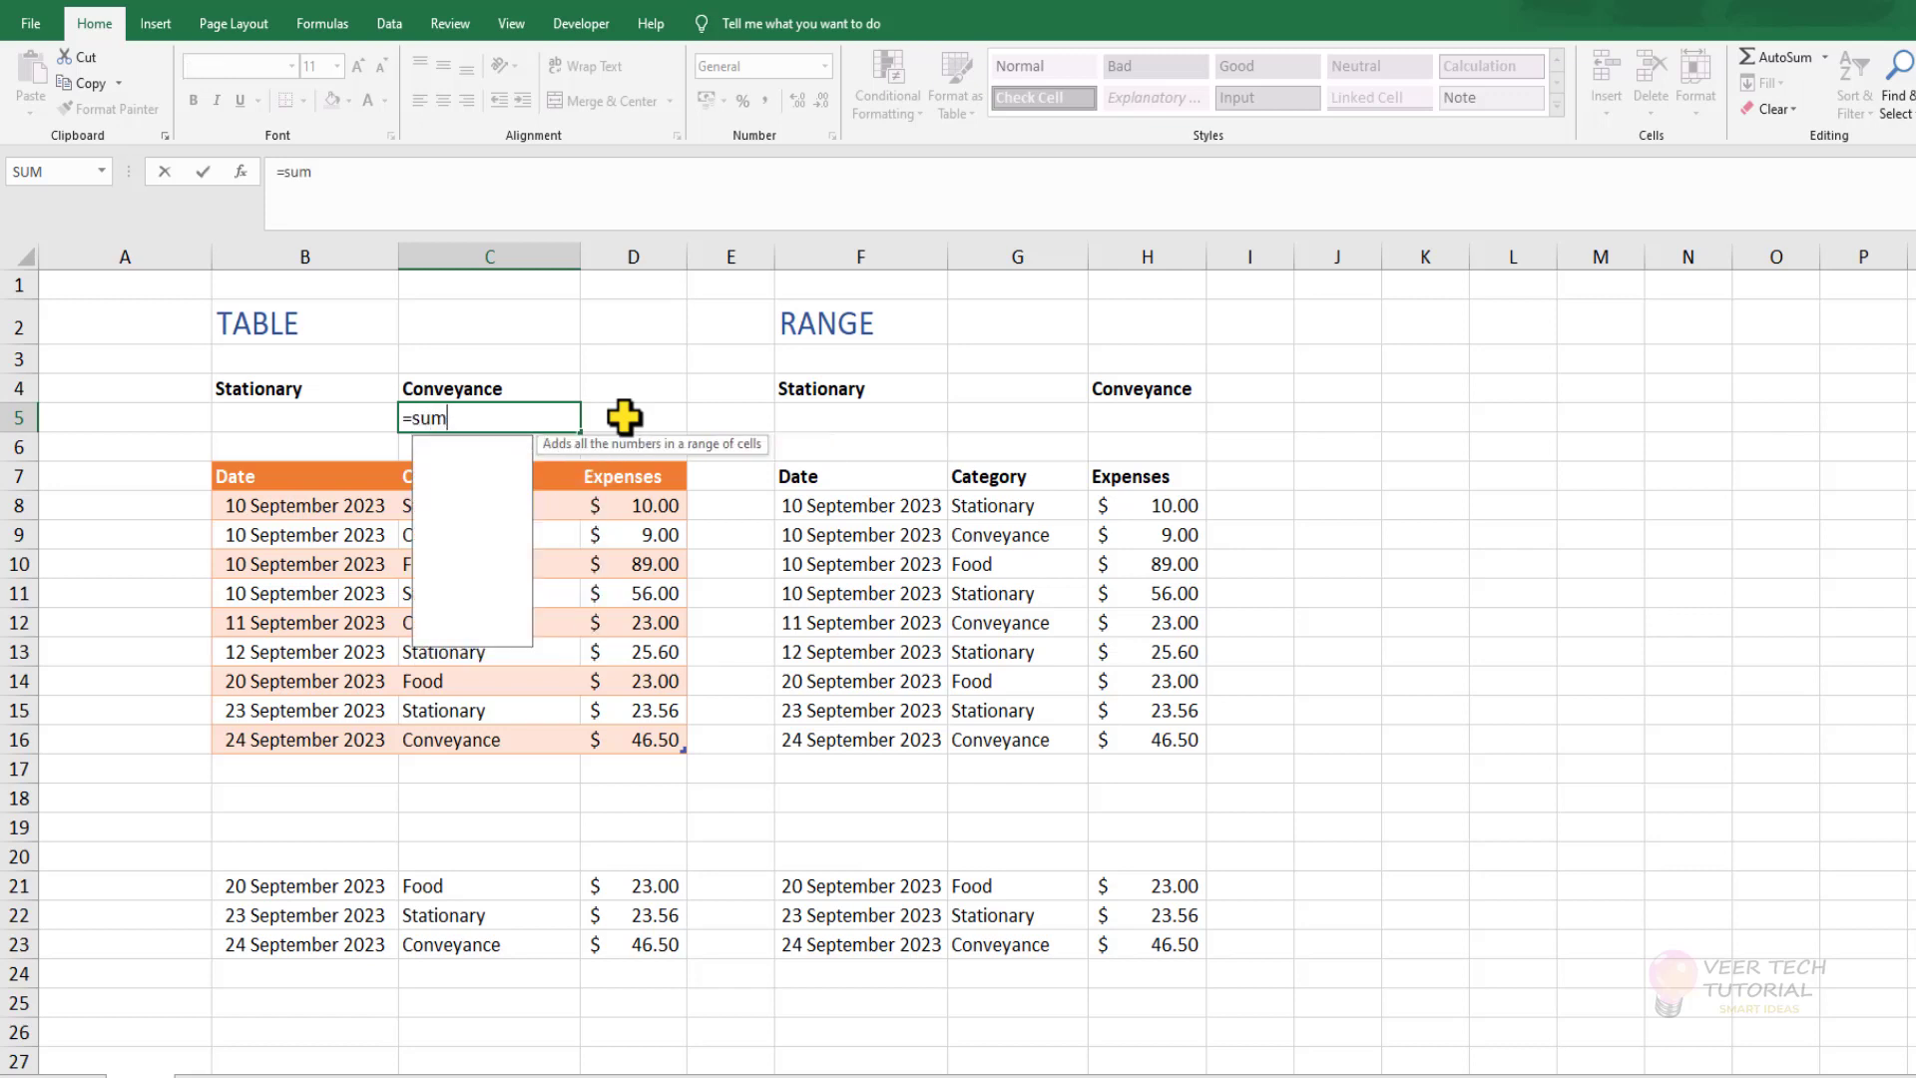
{"action": "key", "text": "Down"}
{"action": "key", "text": "Down"}
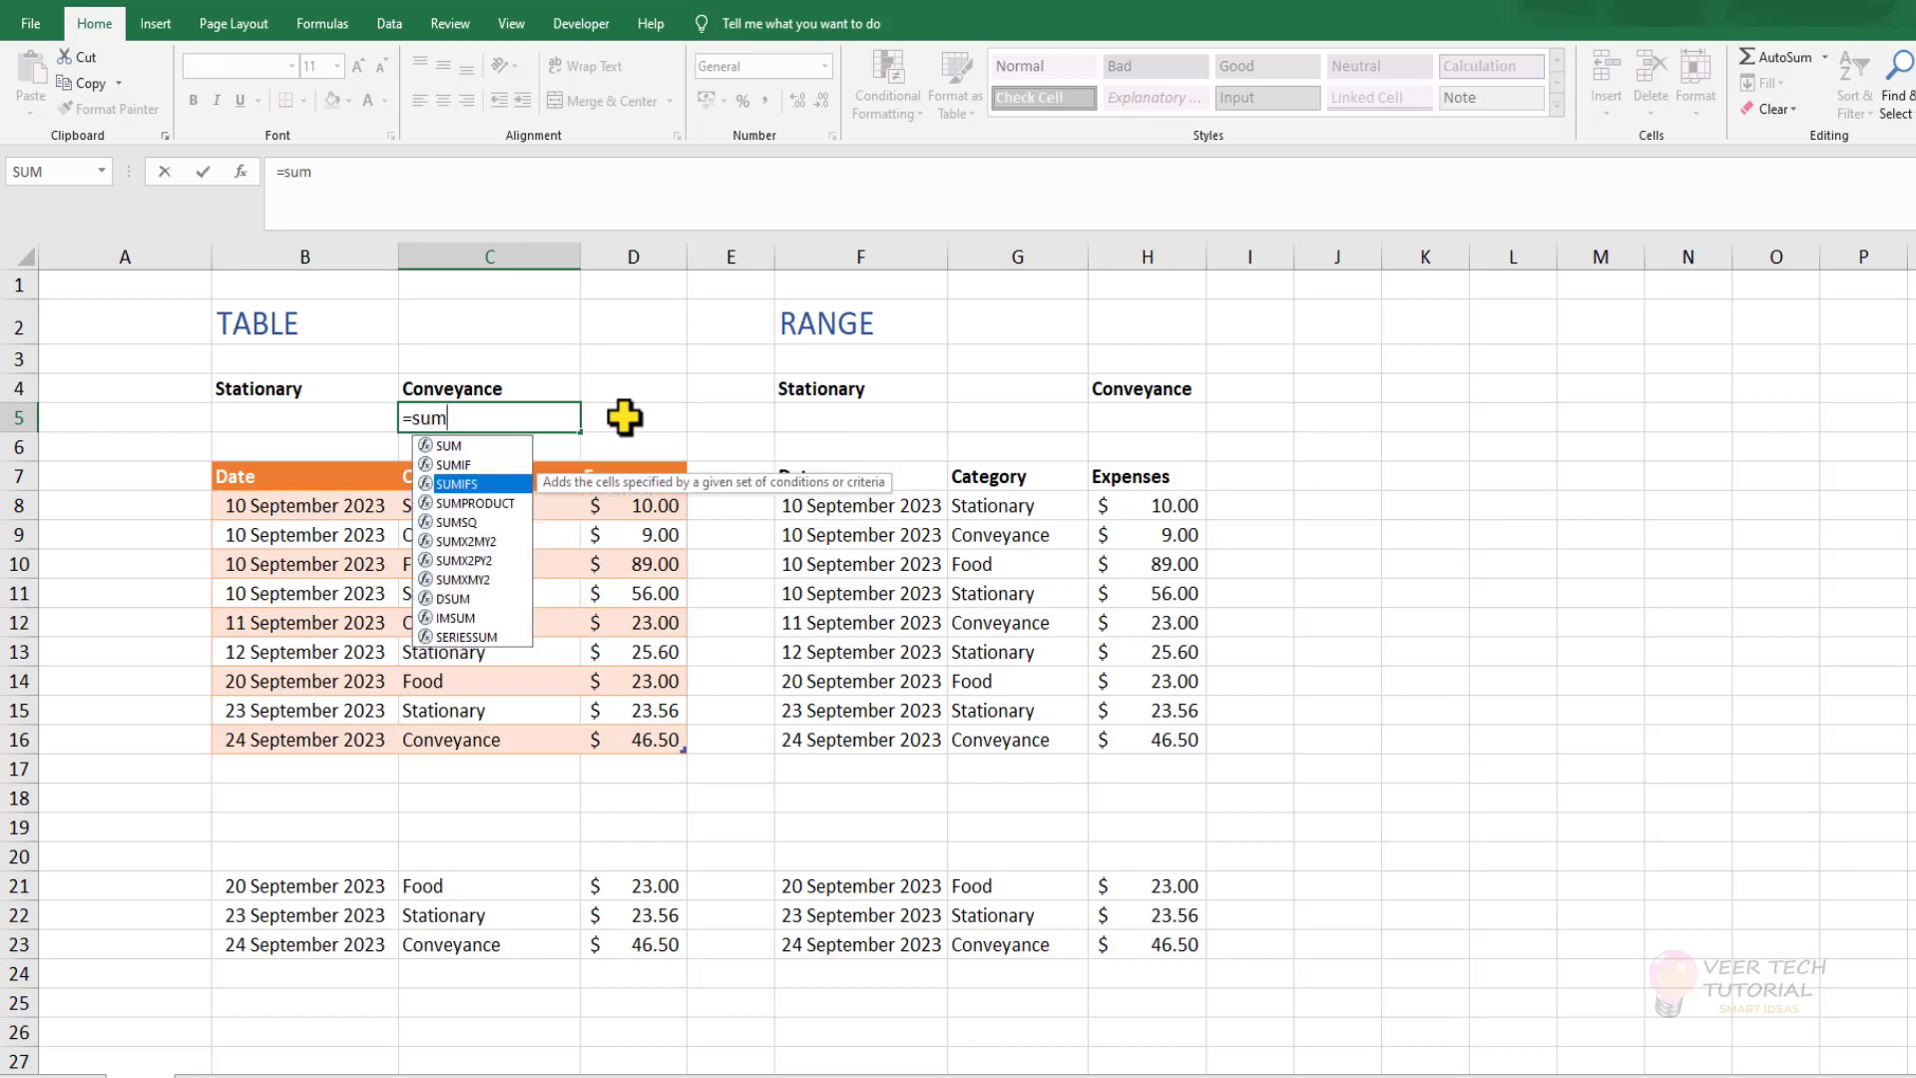
{"action": "key", "text": "Tab"}
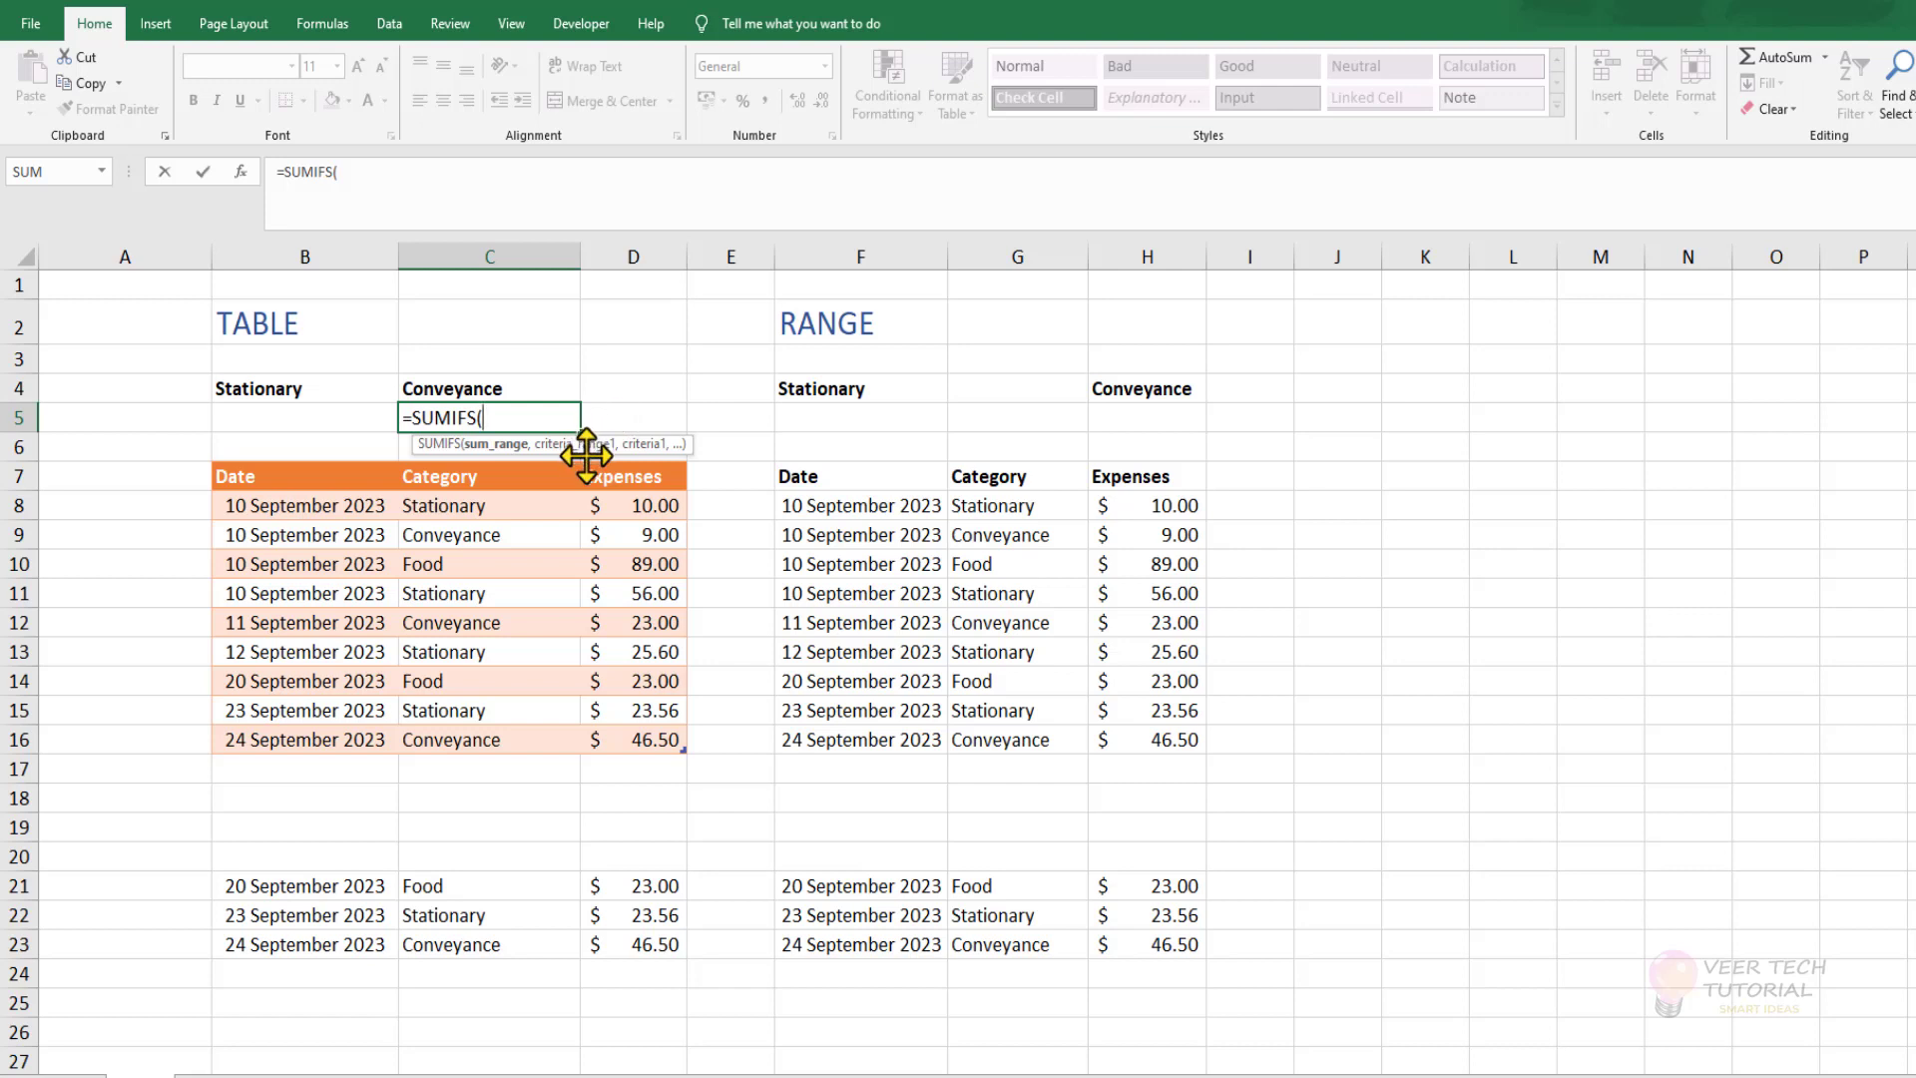
{"action": "left_click", "coordinate": [647, 463]}
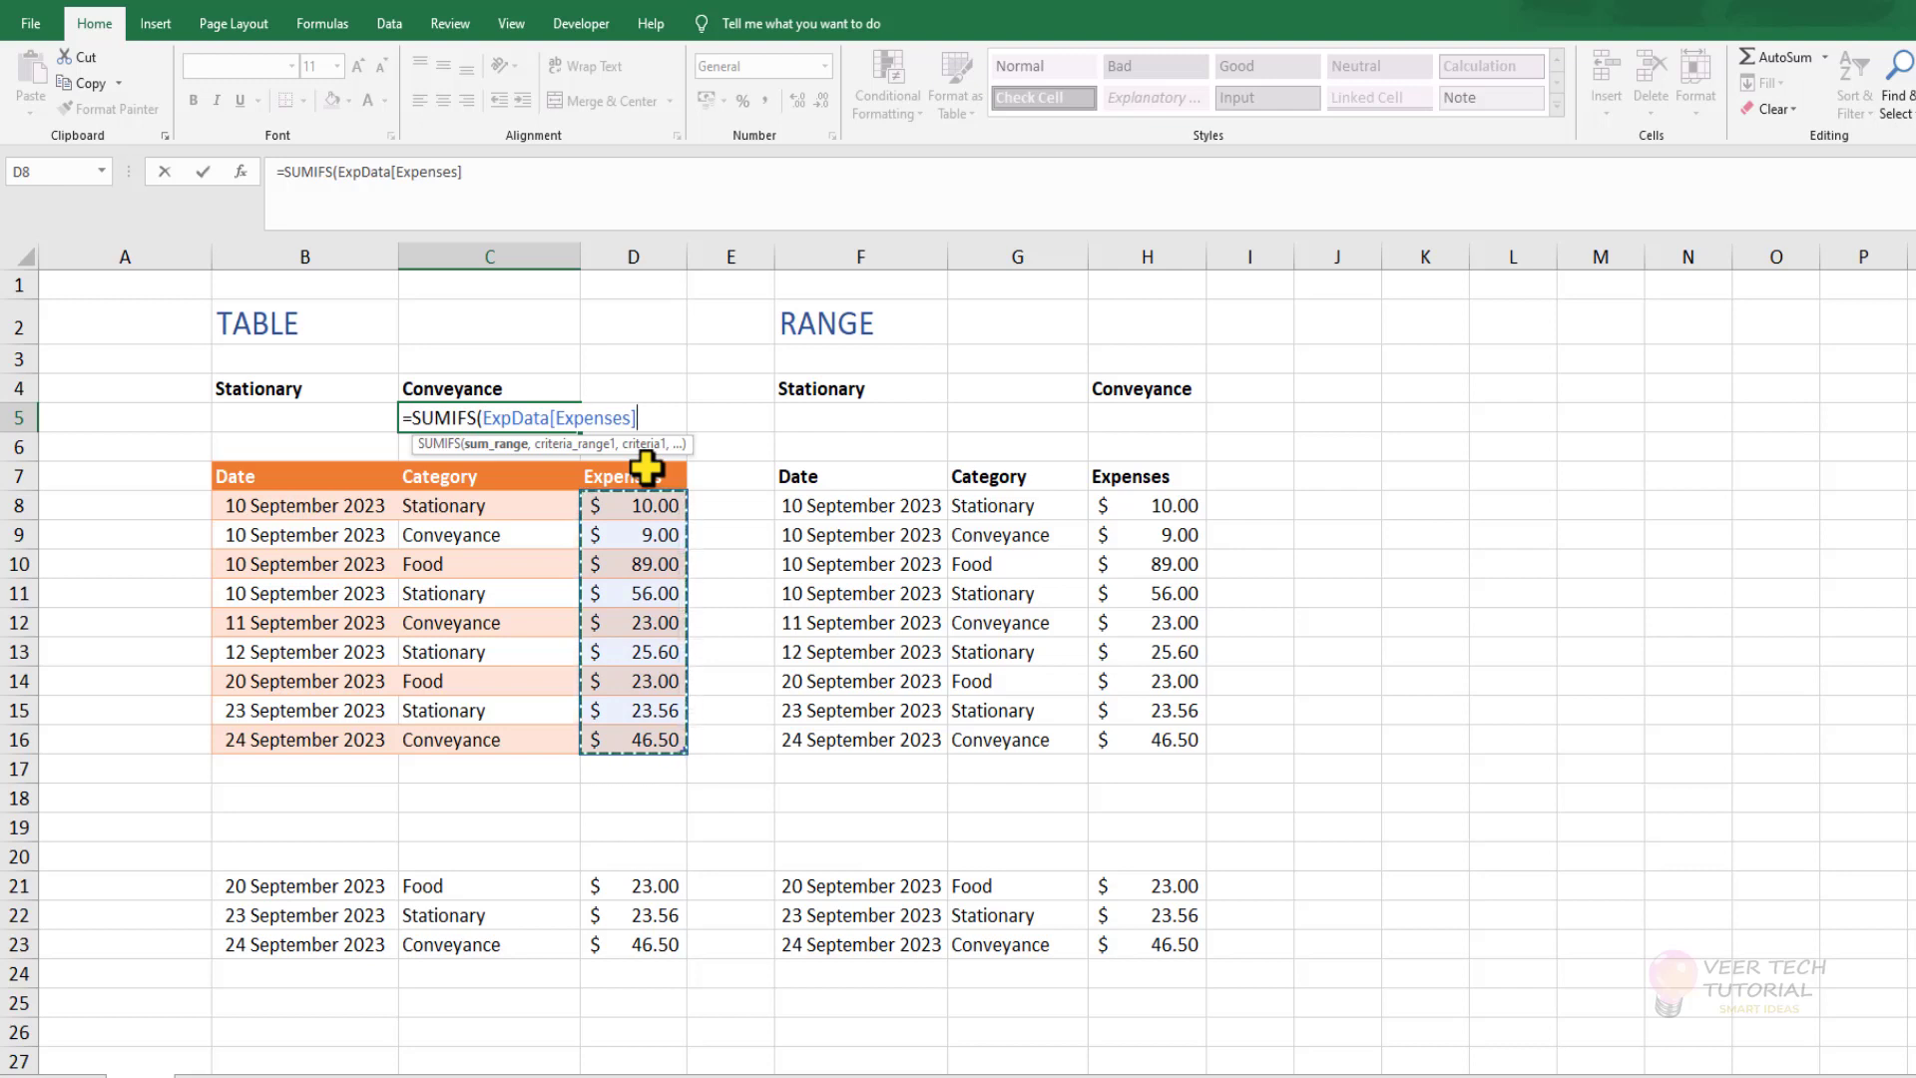
{"action": "type", "text": ","}
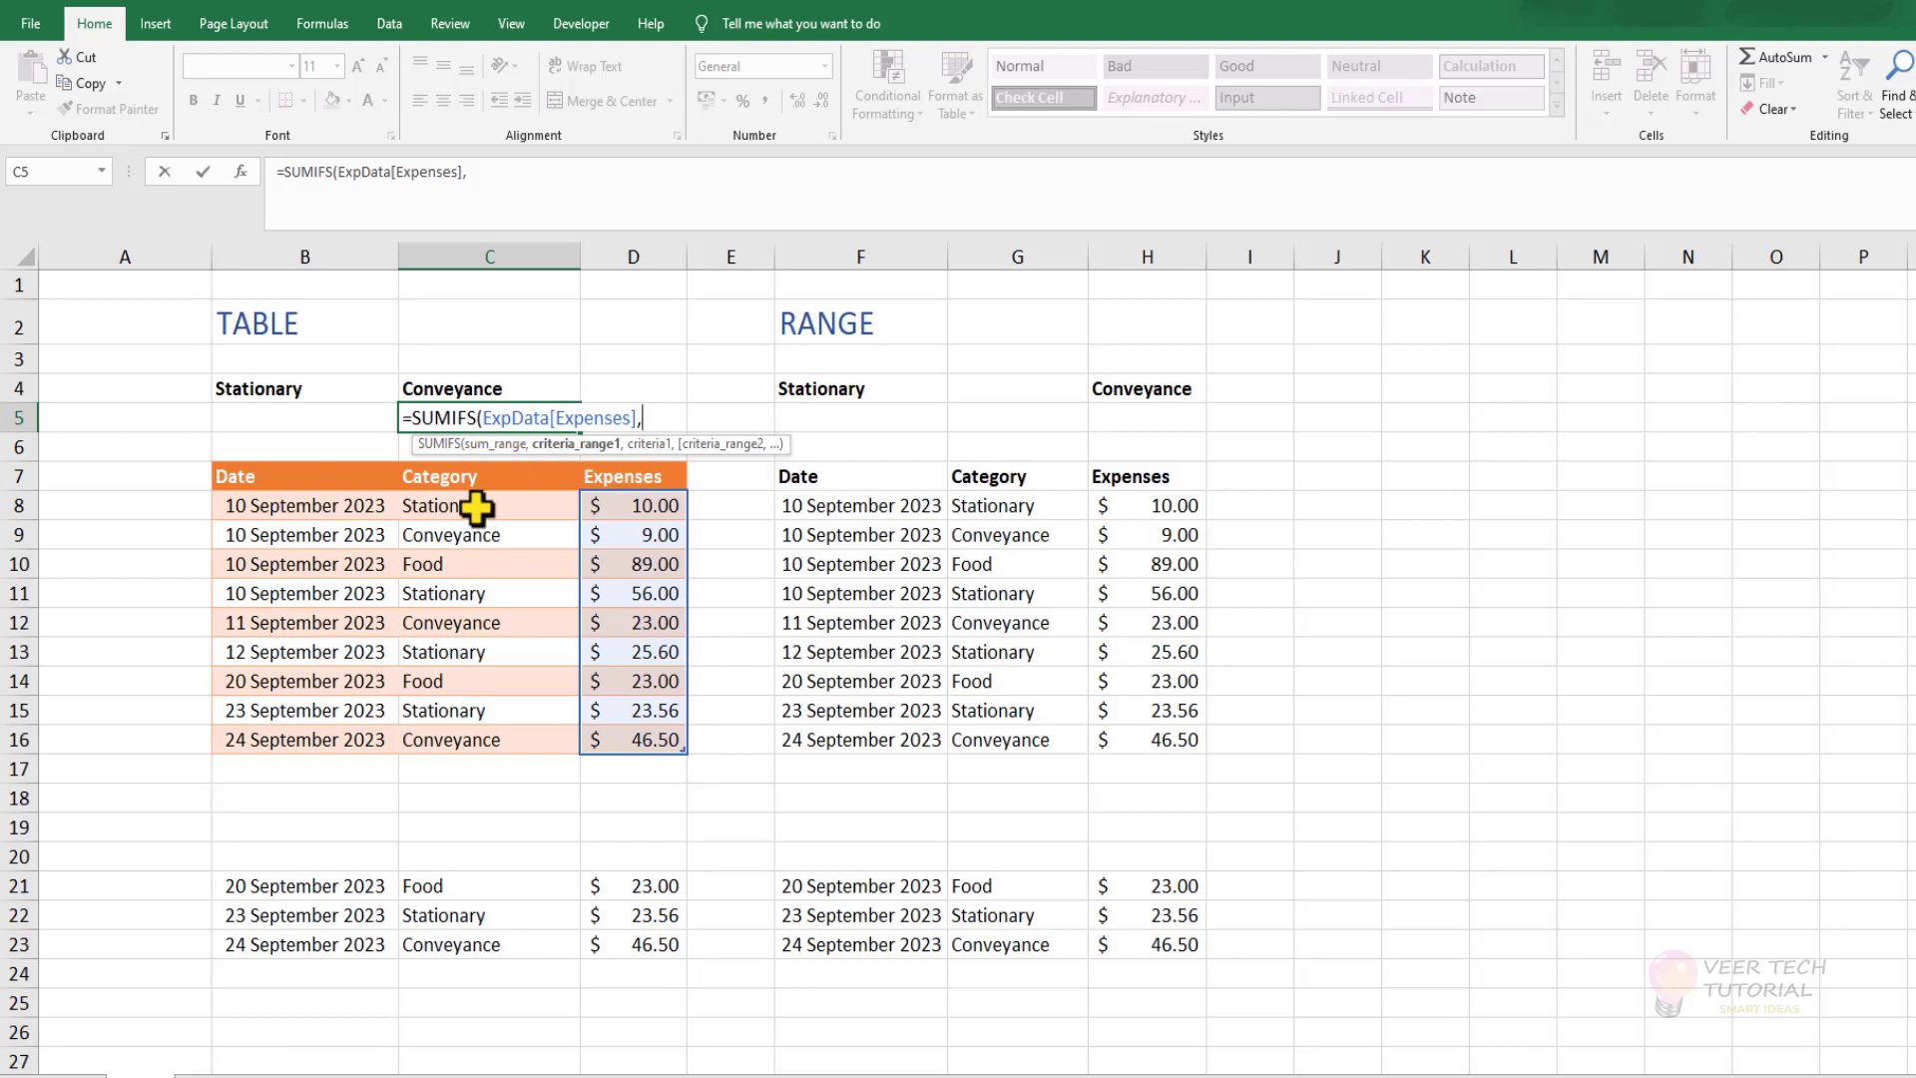
Complete the C5 formula with ExpData[Category] as the criteria range and the absolute reference $C$4 as the criterion.
{"action": "left_click", "coordinate": [474, 451]}
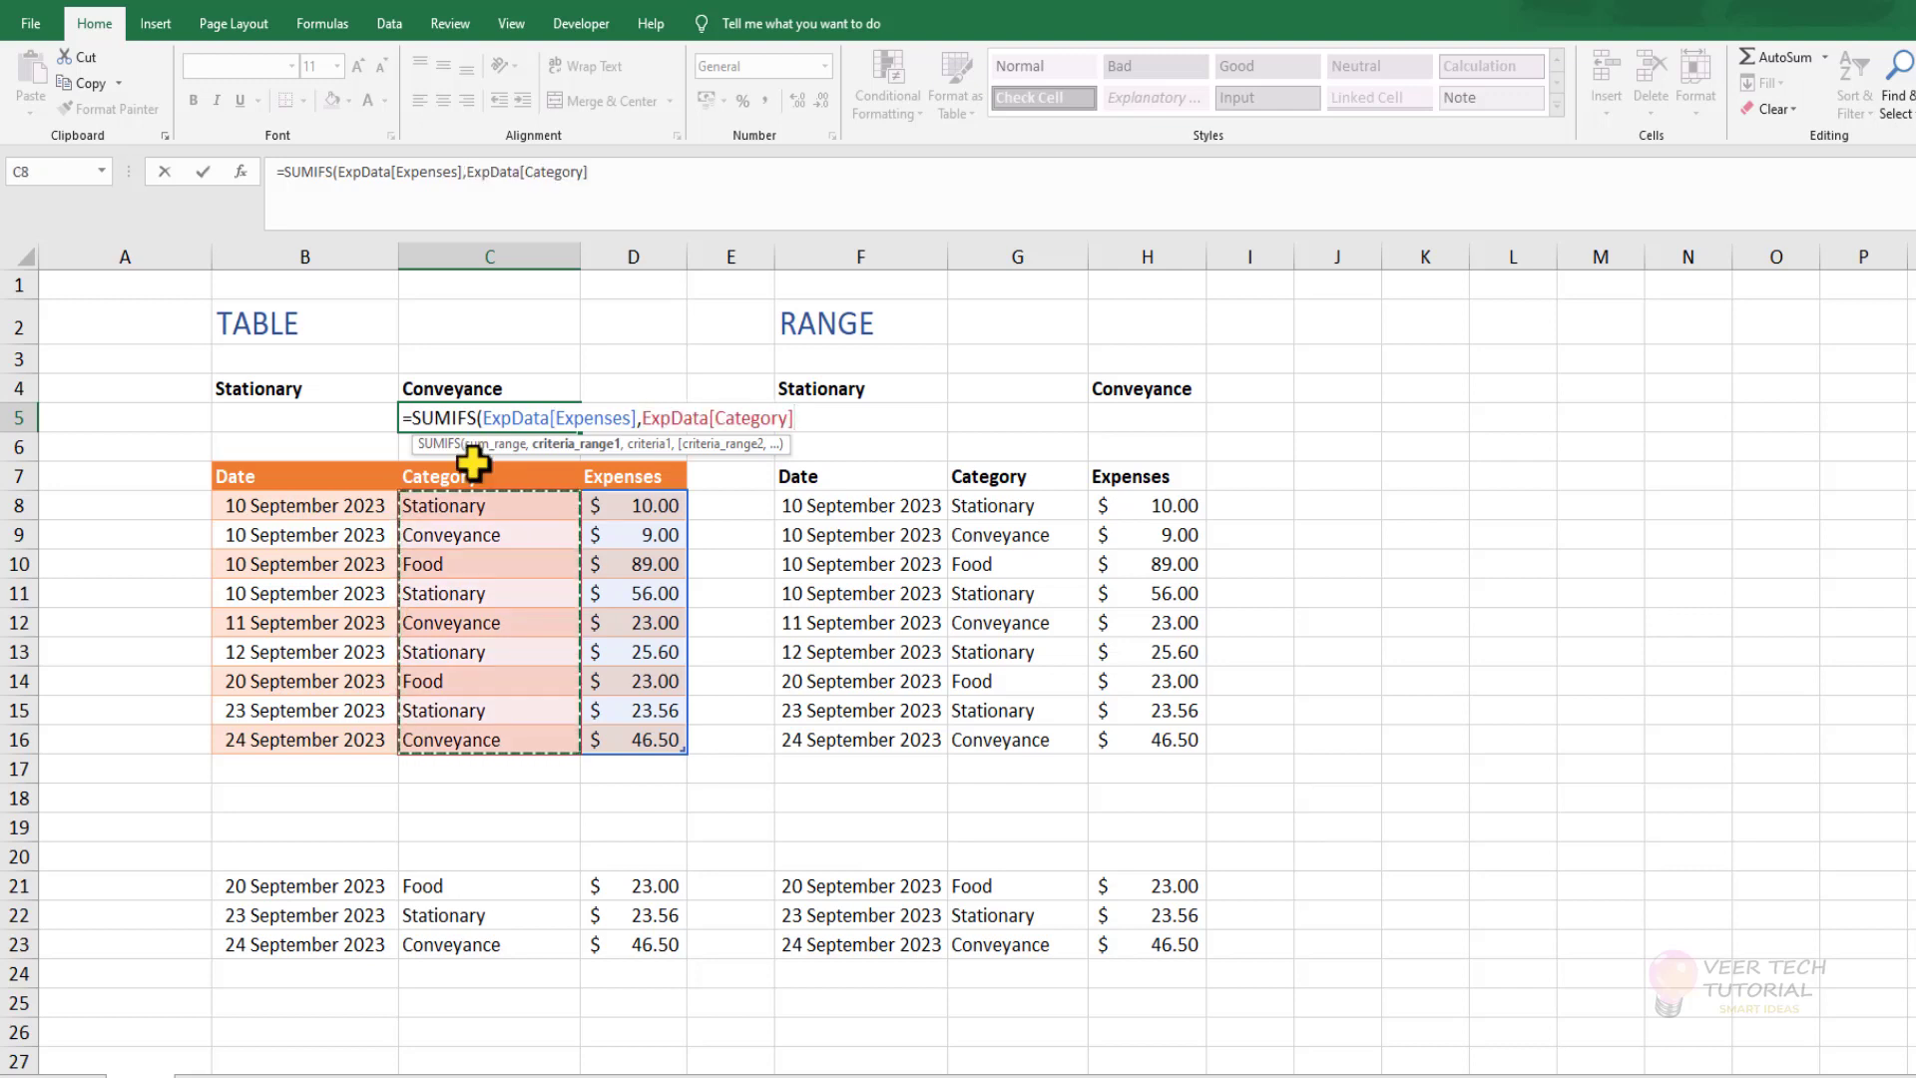
{"action": "type", "text": ","}
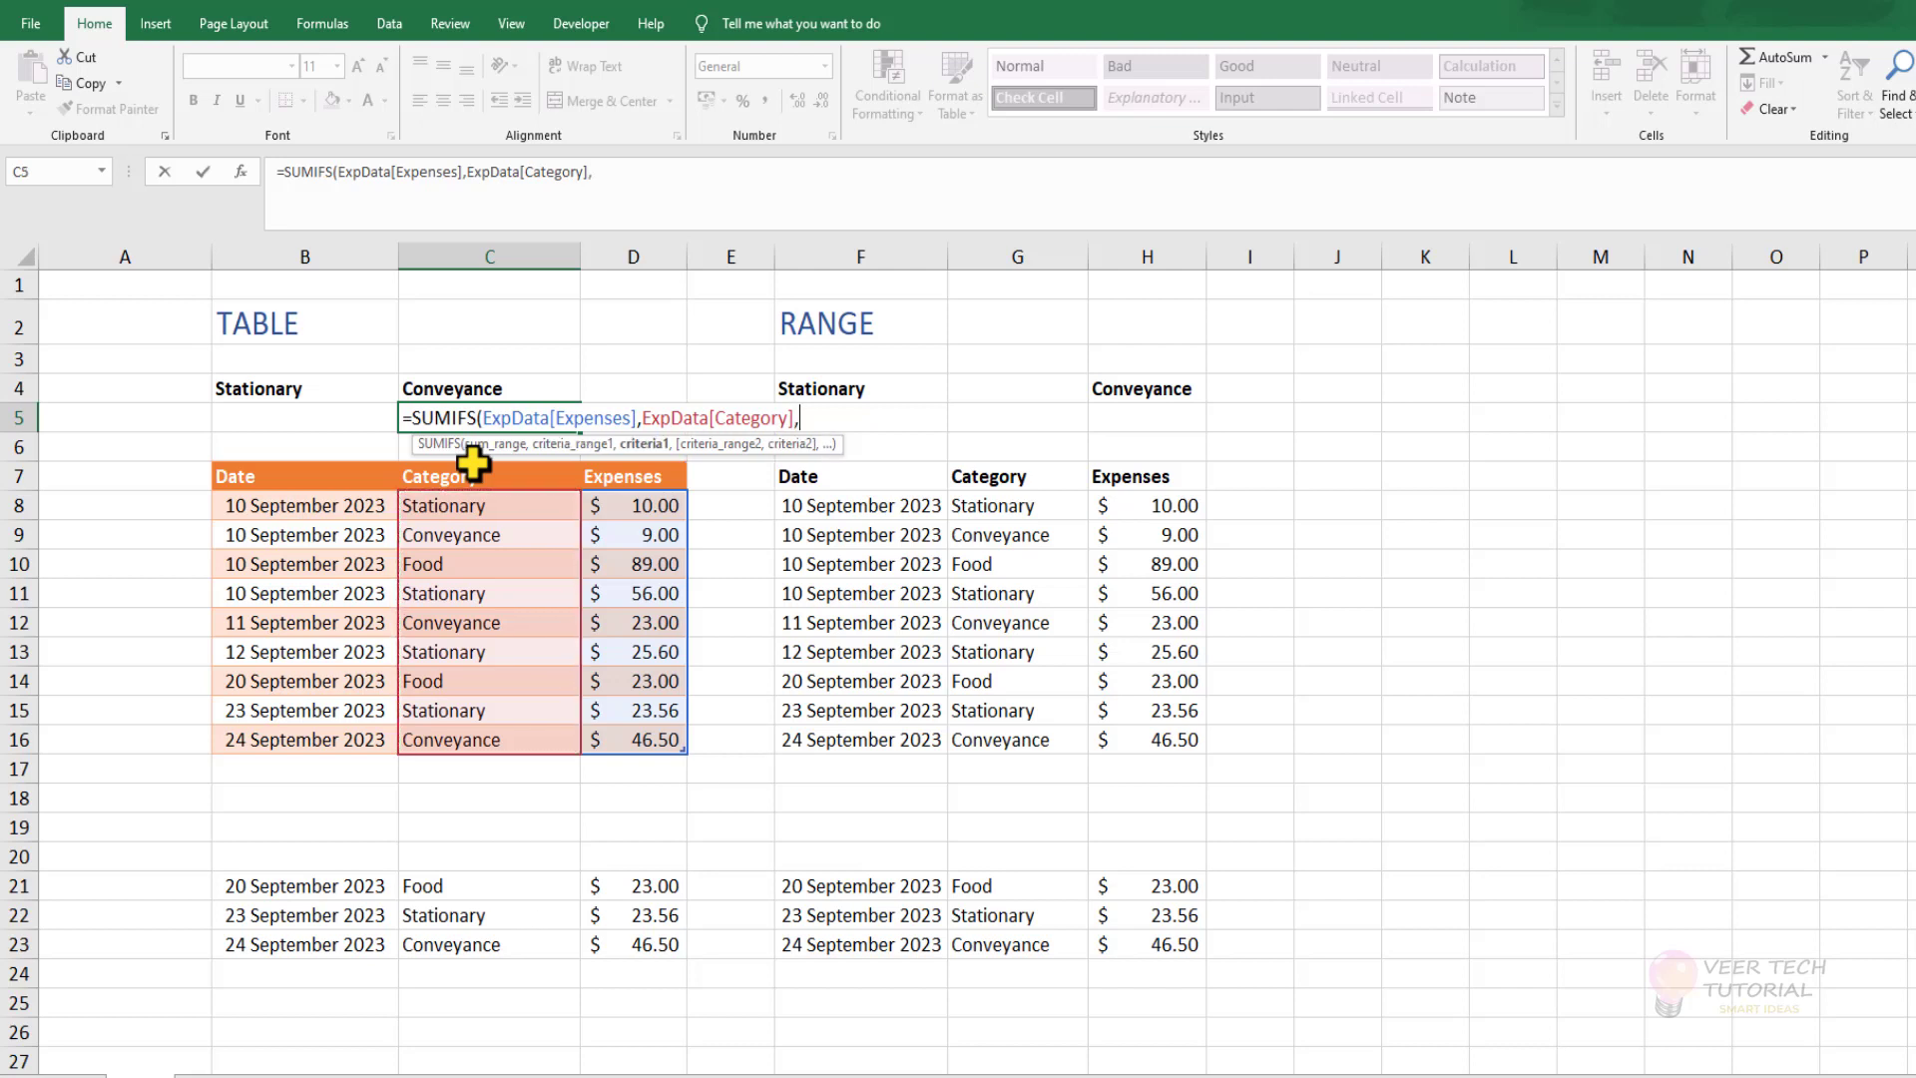
{"action": "left_click", "coordinate": [499, 388]}
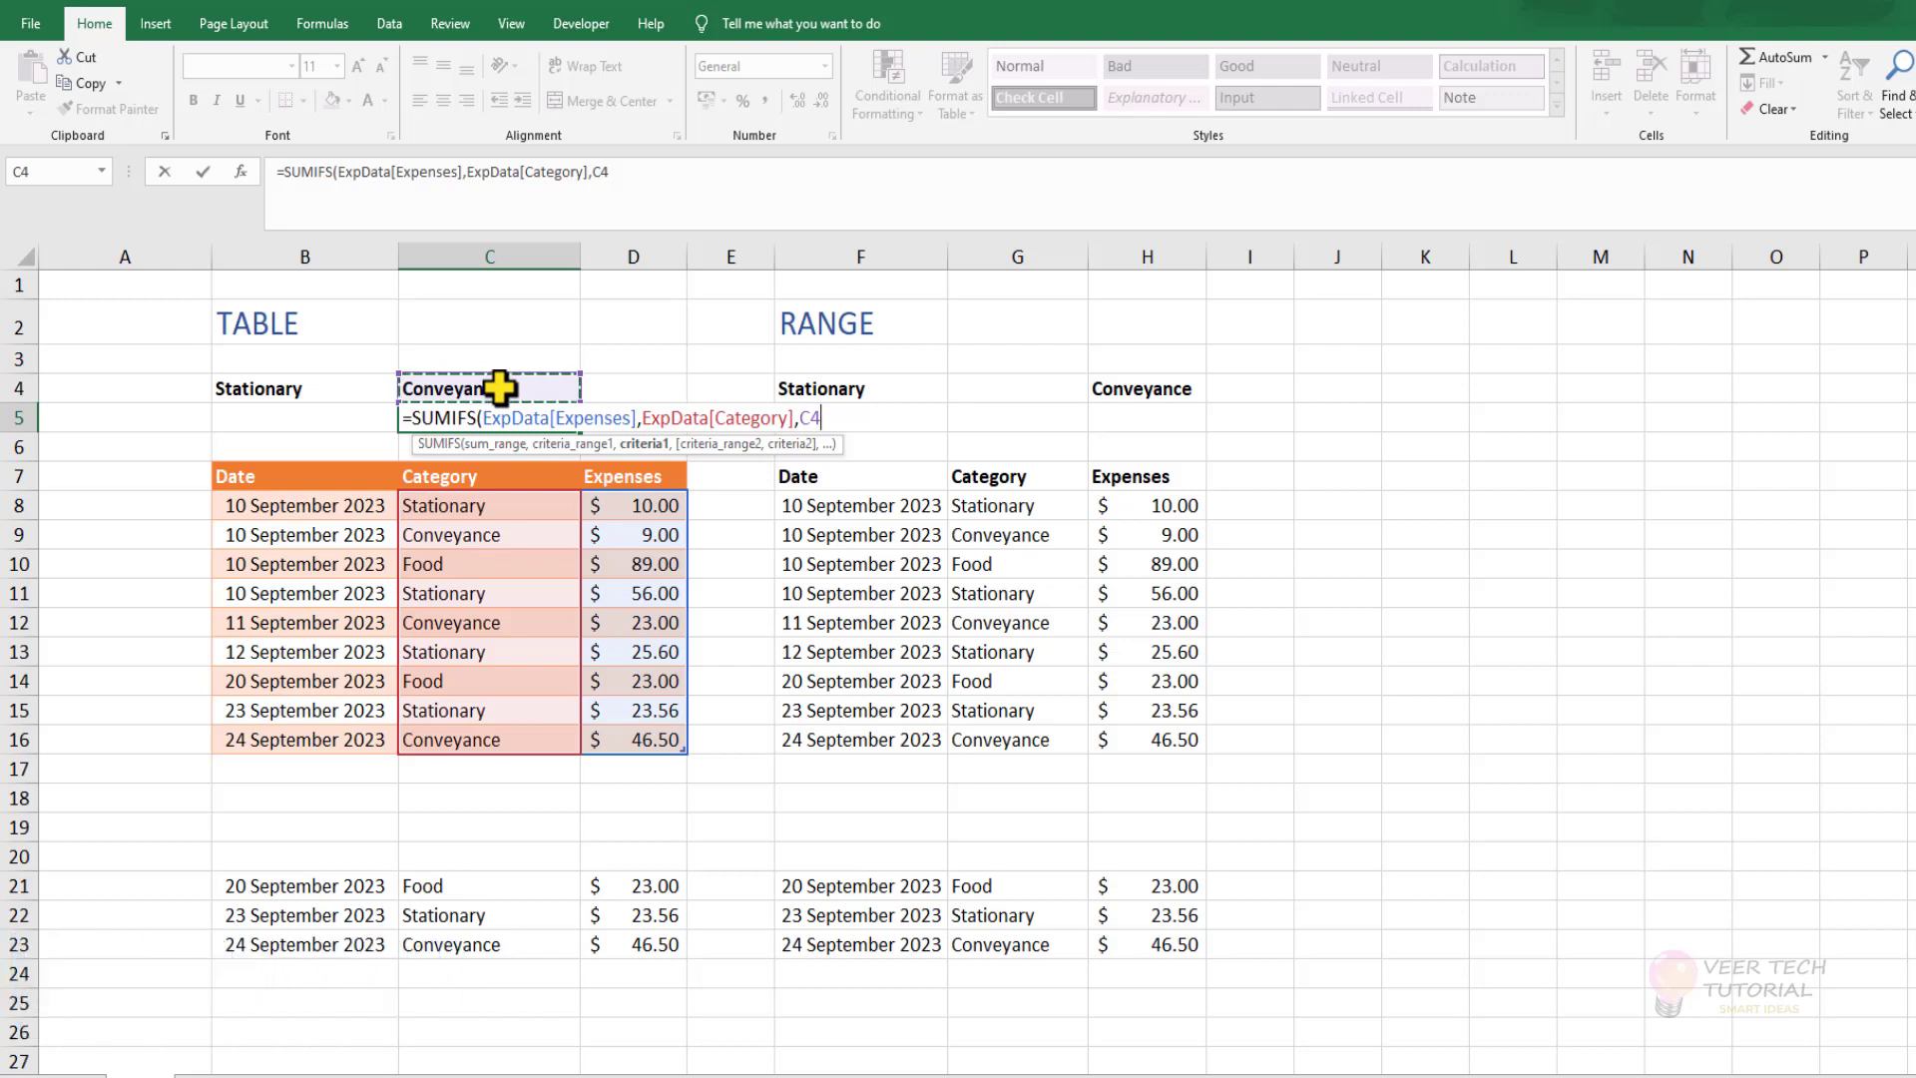
{"action": "key", "text": "F4"}
{"action": "type", "text": ")"}
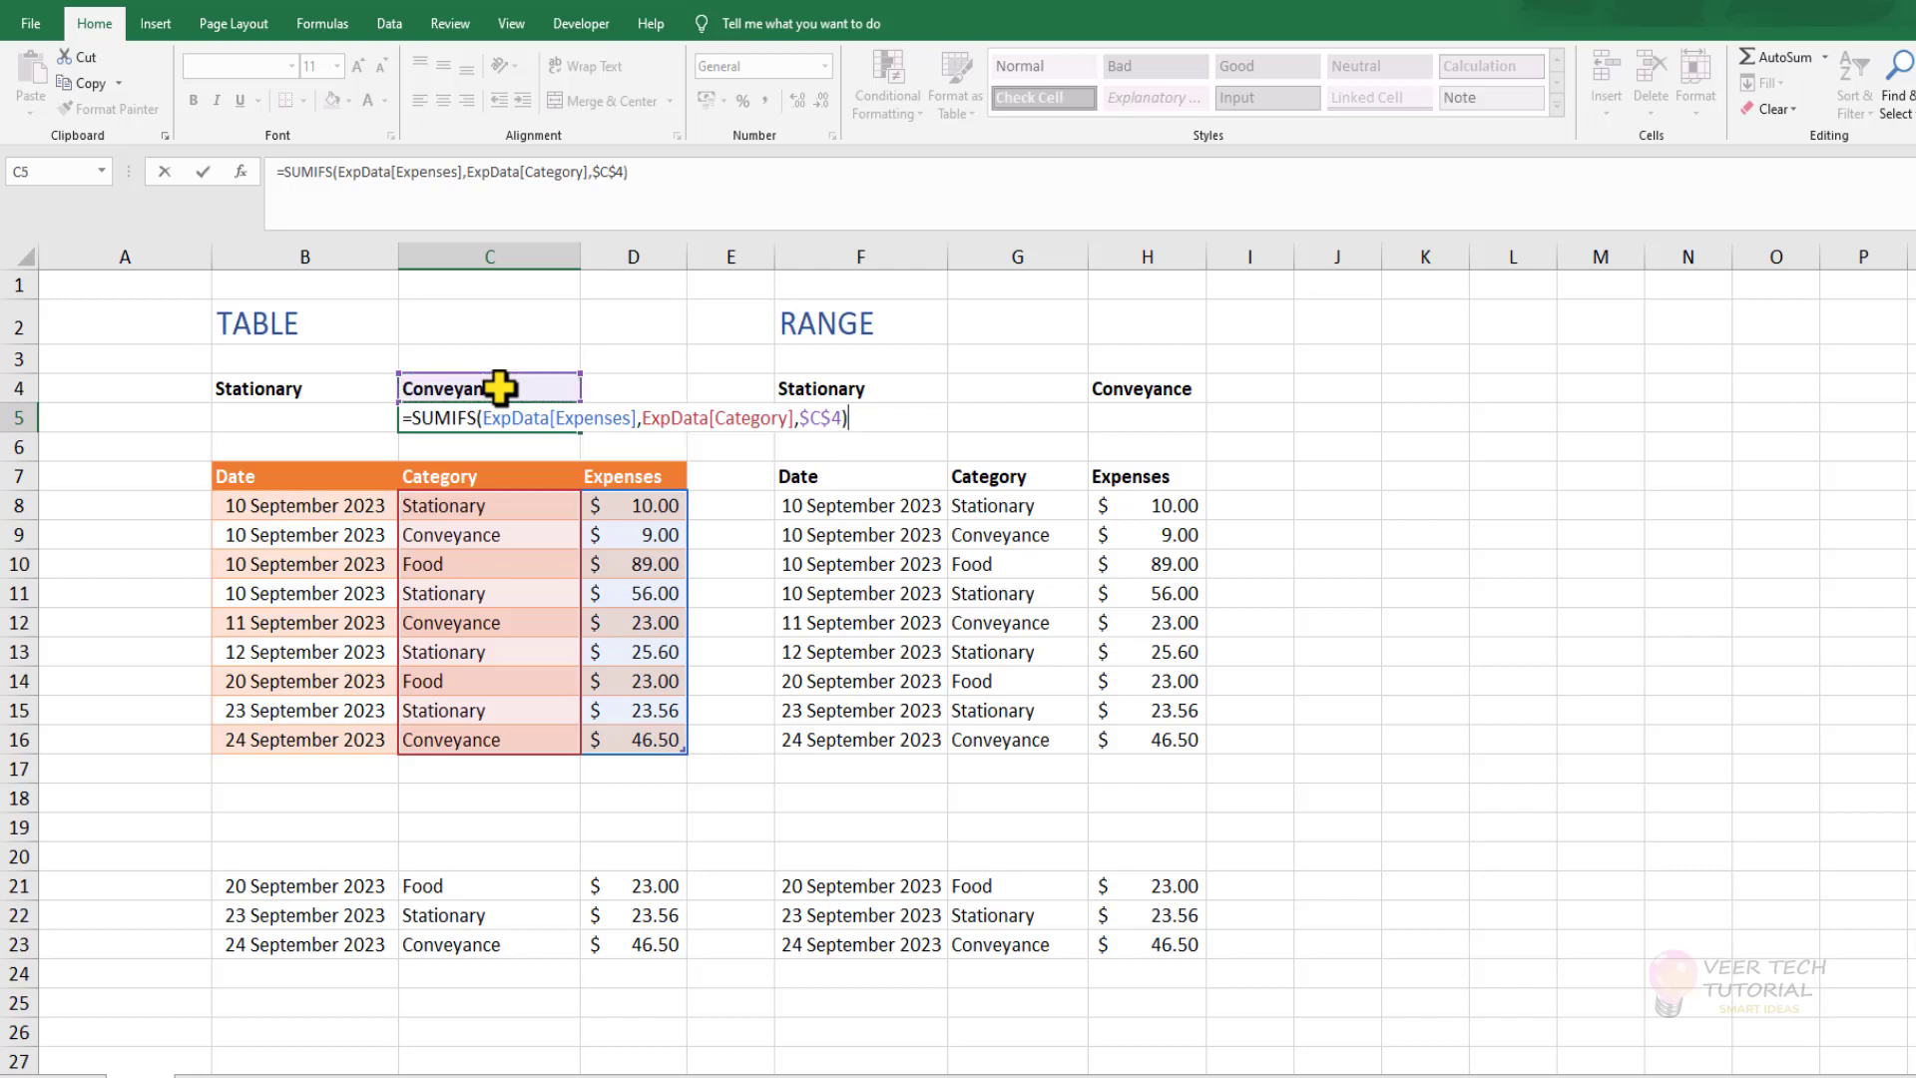
{"action": "key", "text": "Return"}
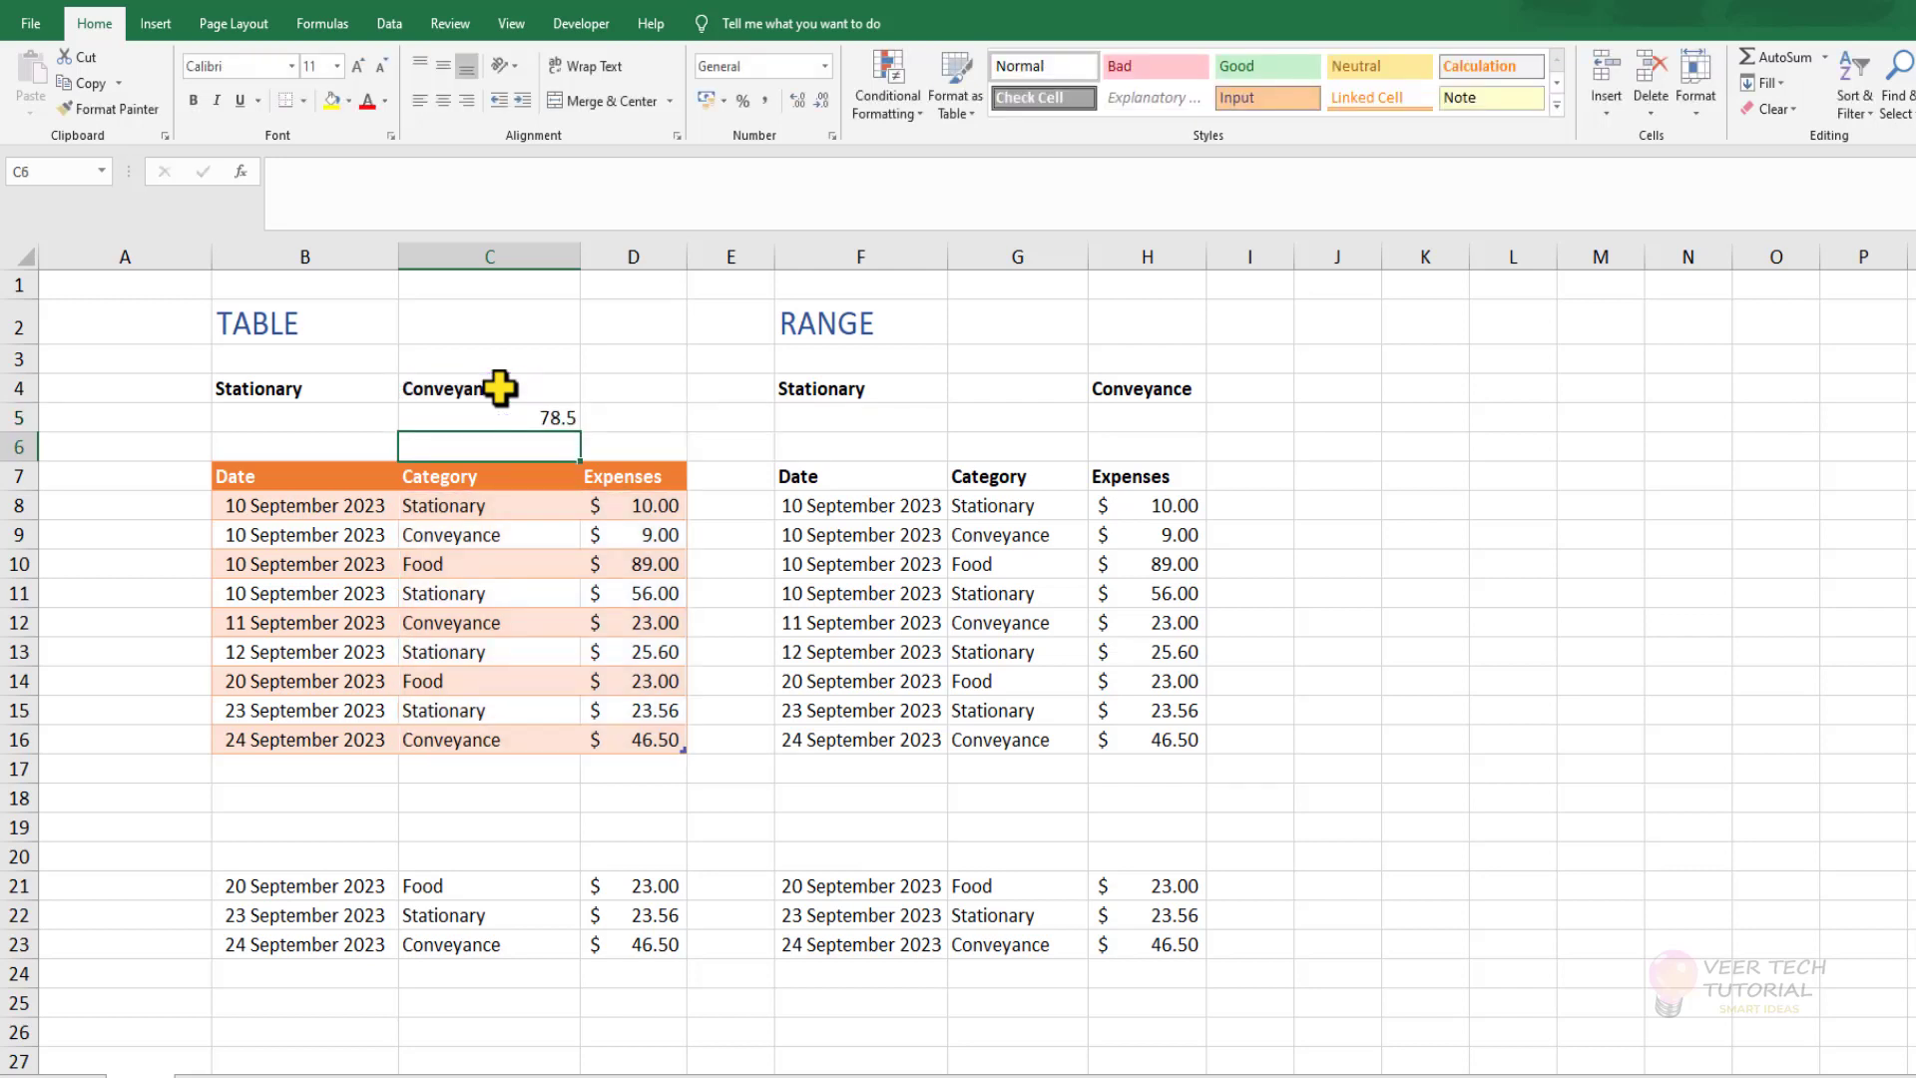
Format the Conveyance total in C5 with the $ English (United States) accounting format.
{"action": "left_click", "coordinate": [504, 413]}
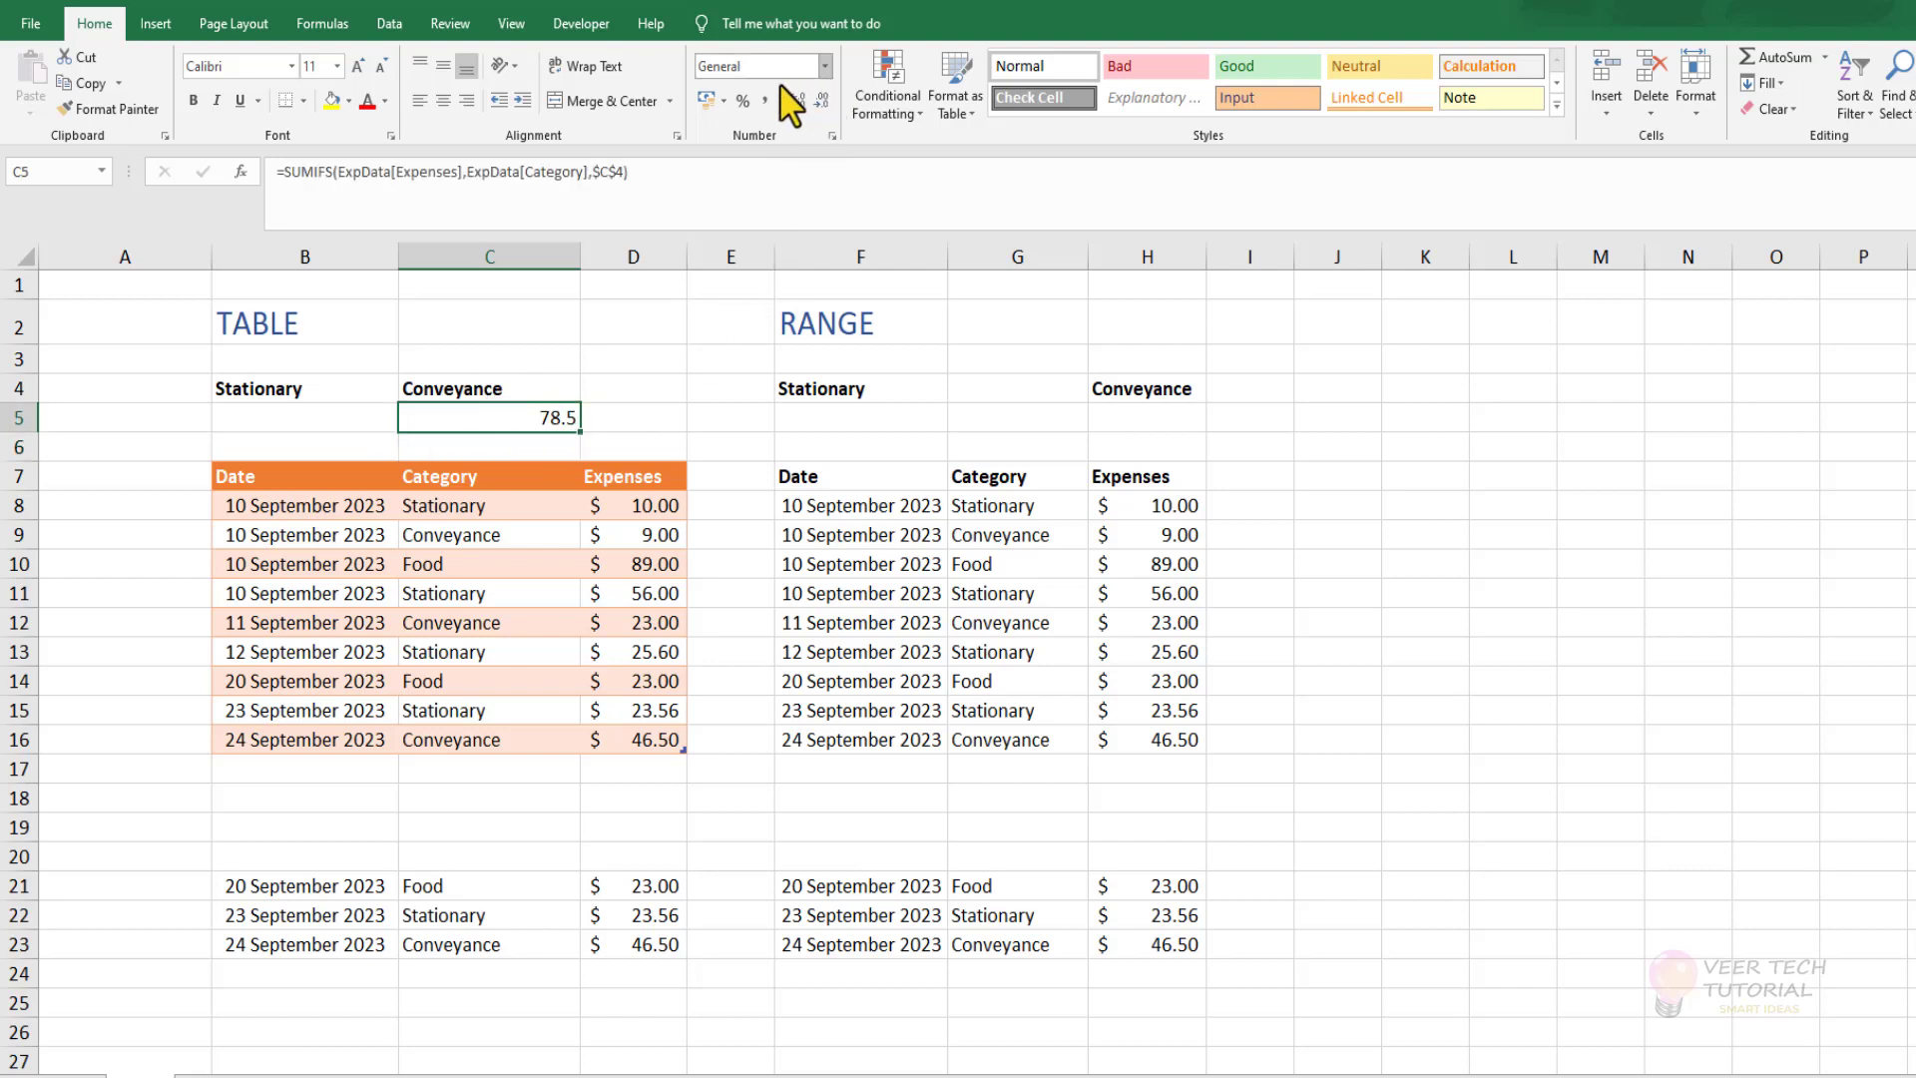
{"action": "left_click", "coordinate": [721, 101]}
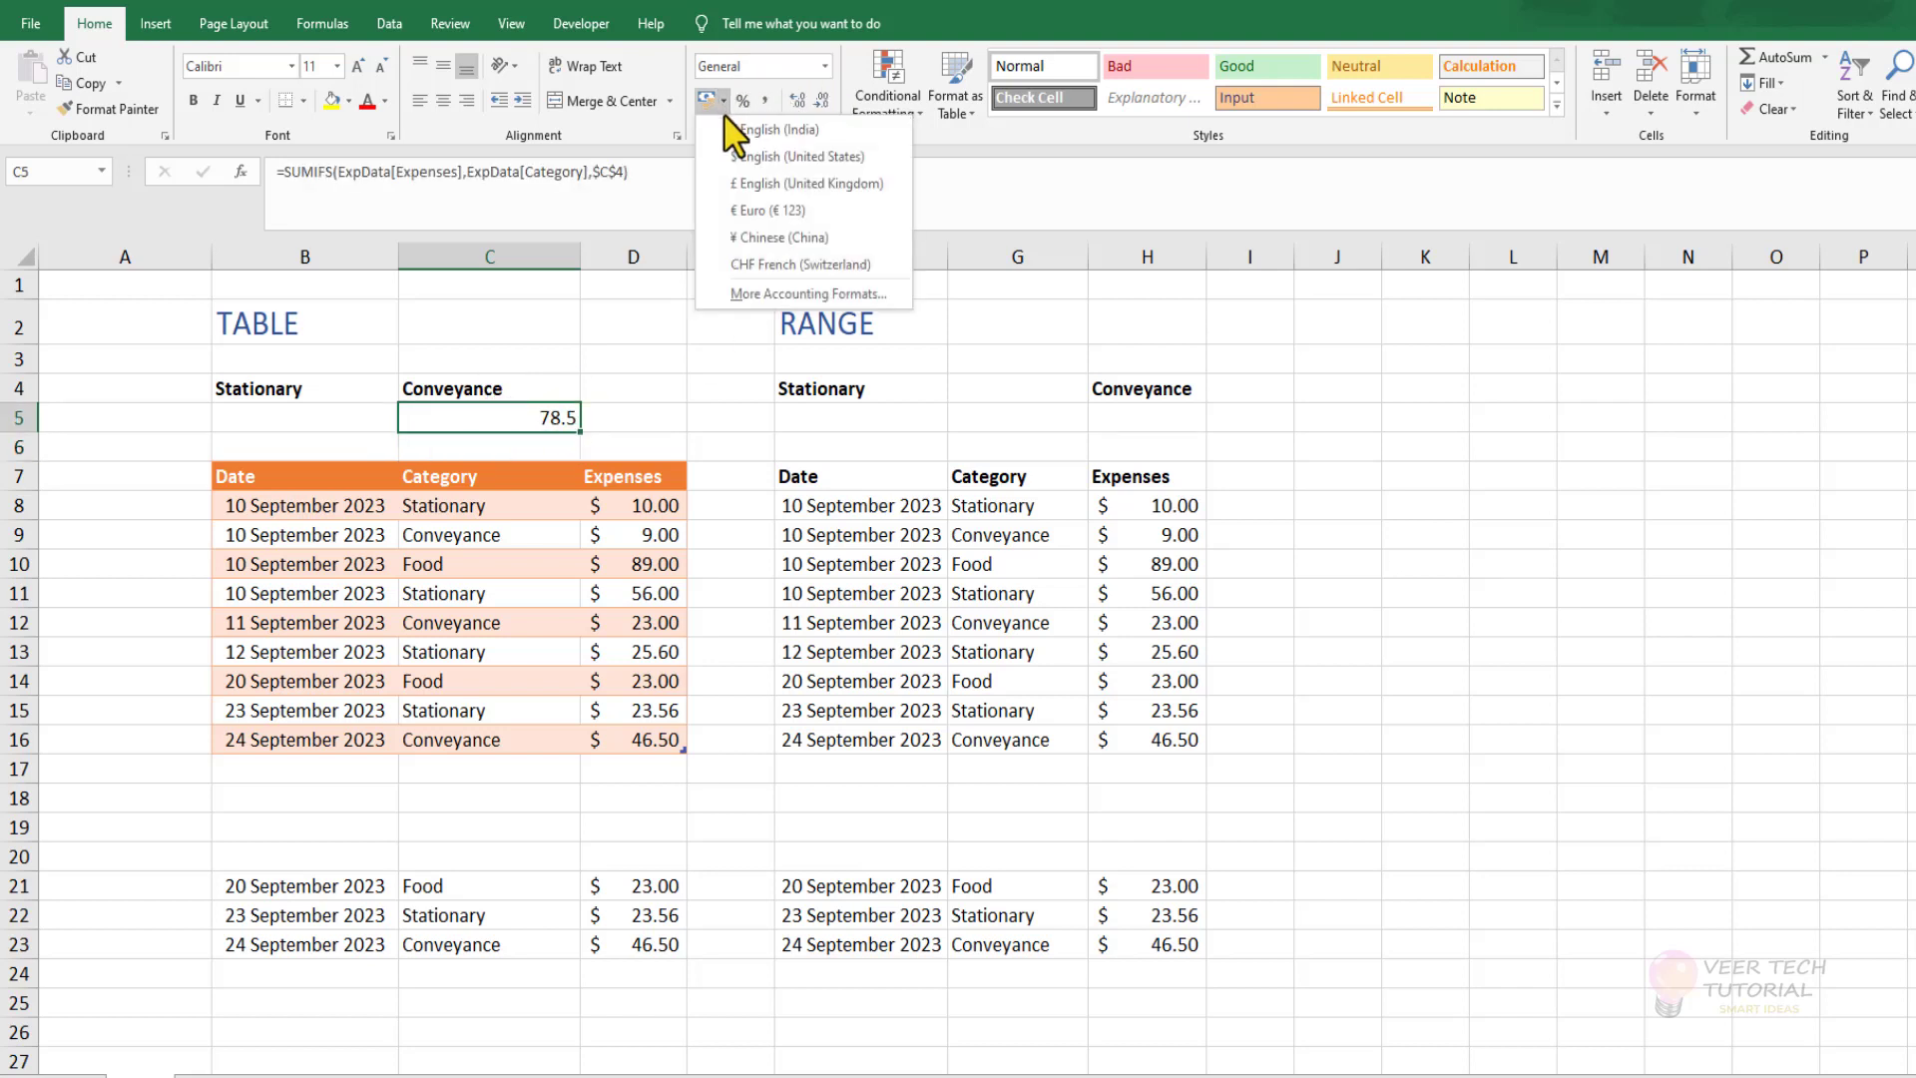
{"action": "left_click", "coordinate": [755, 162]}
{"action": "left_click", "coordinate": [1357, 593]}
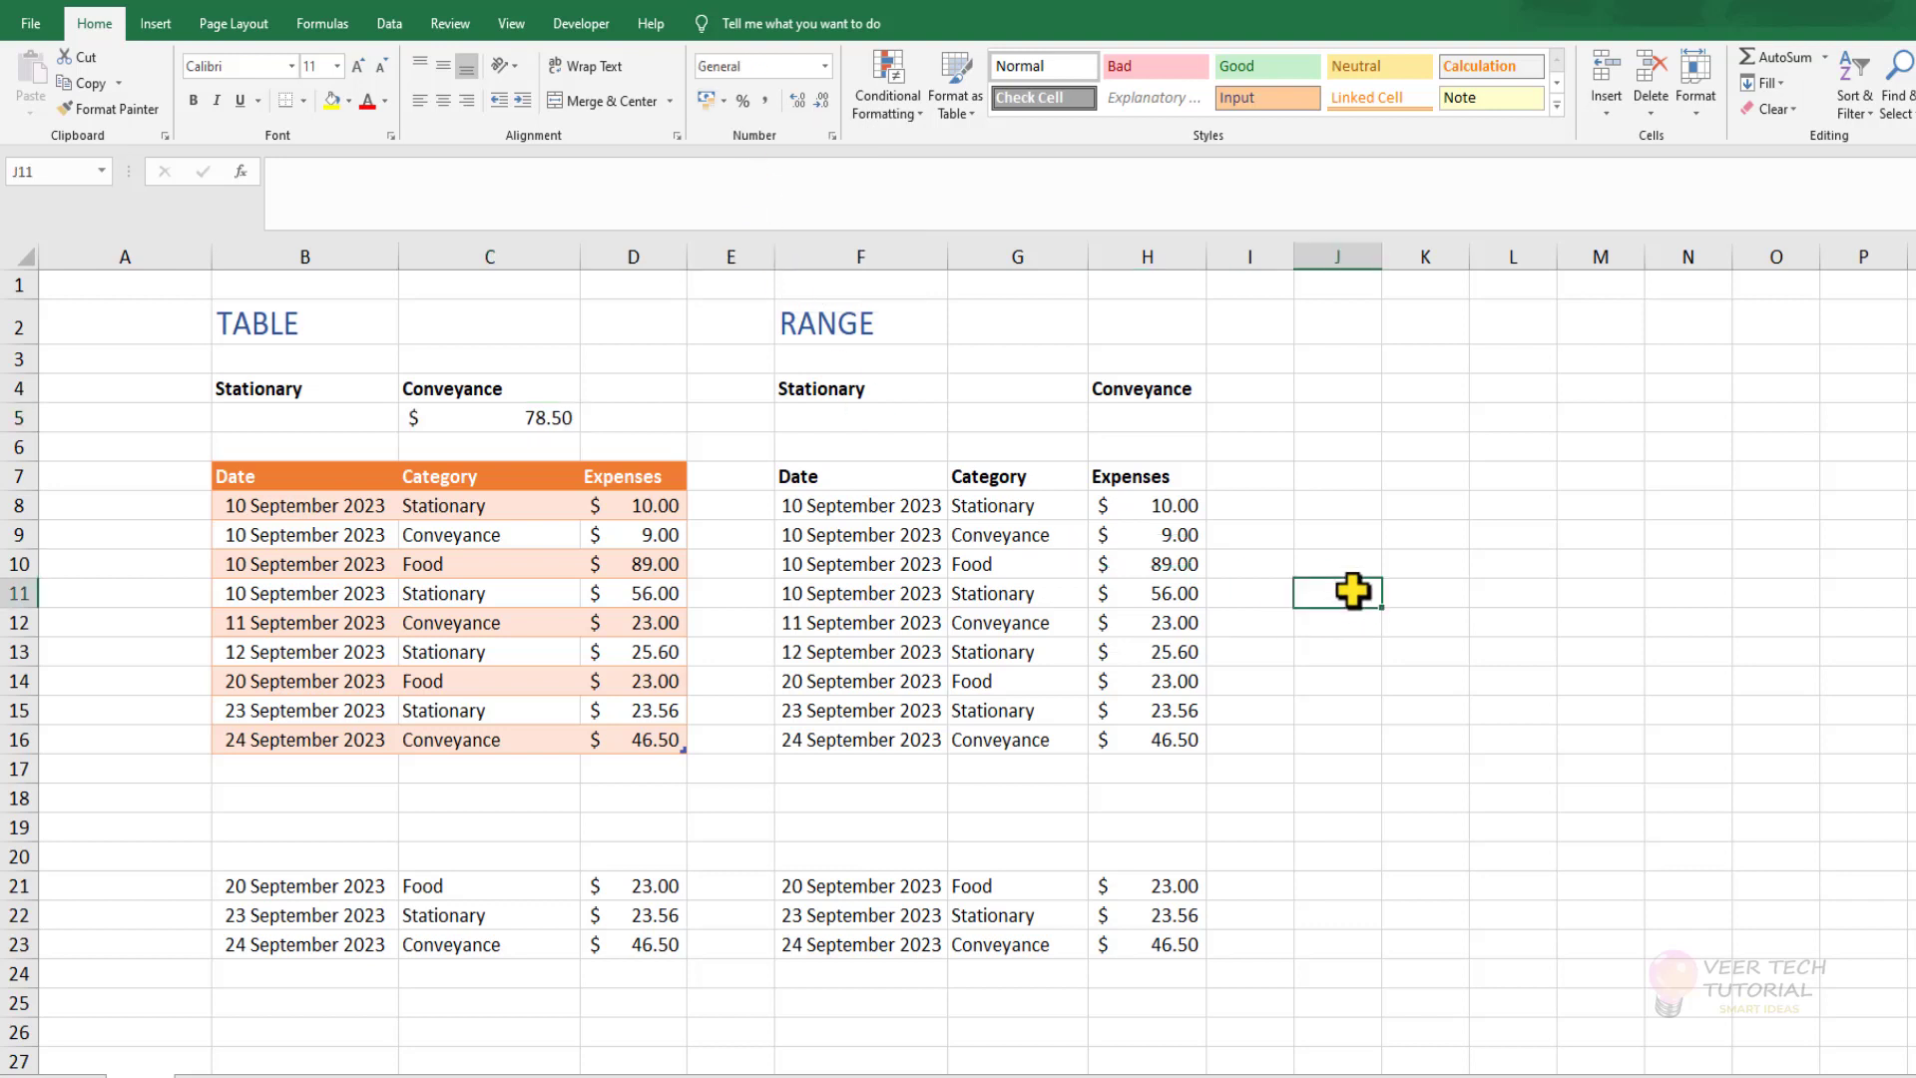
Start a SUMIFS formula in H5 under the RANGE section's Conveyance heading, using absolute $H$8:$H$16 as the sum range.
{"action": "left_click", "coordinate": [1143, 417]}
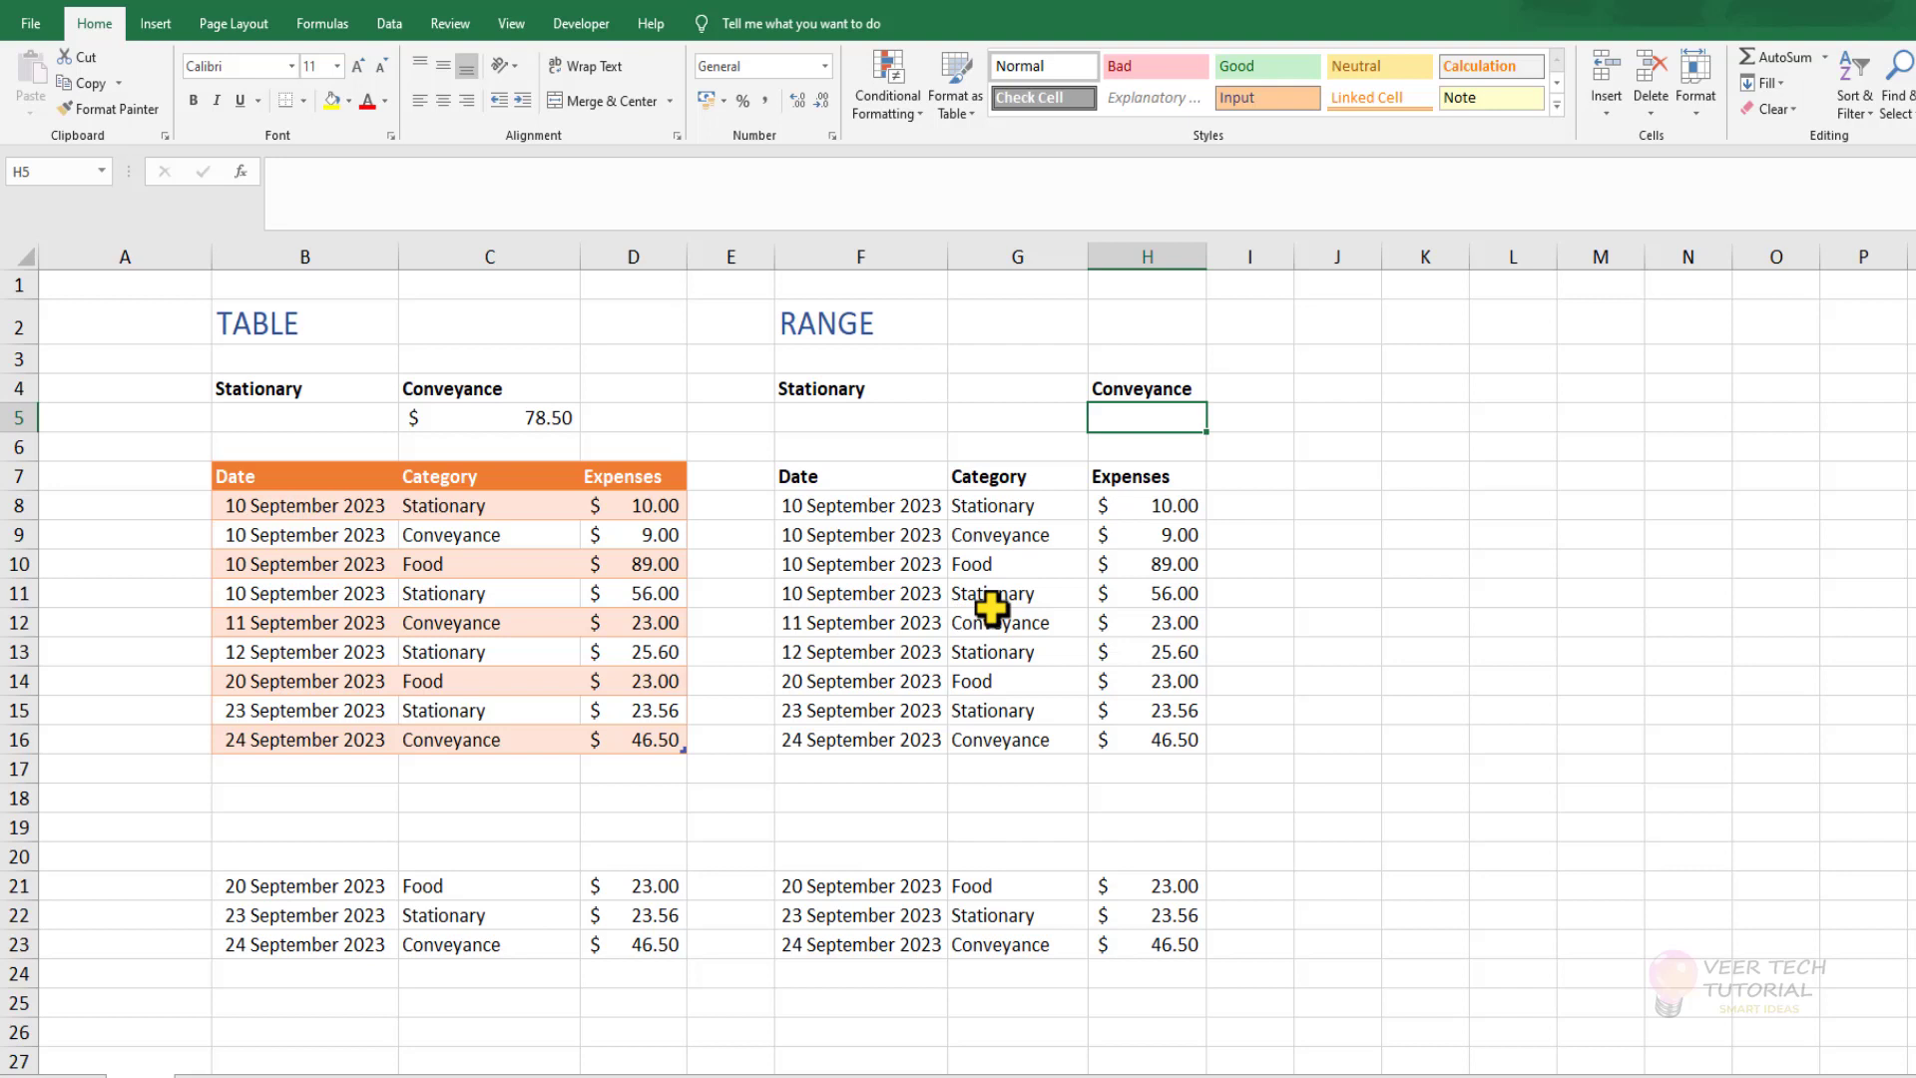
{"action": "type", "text": "=sum"}
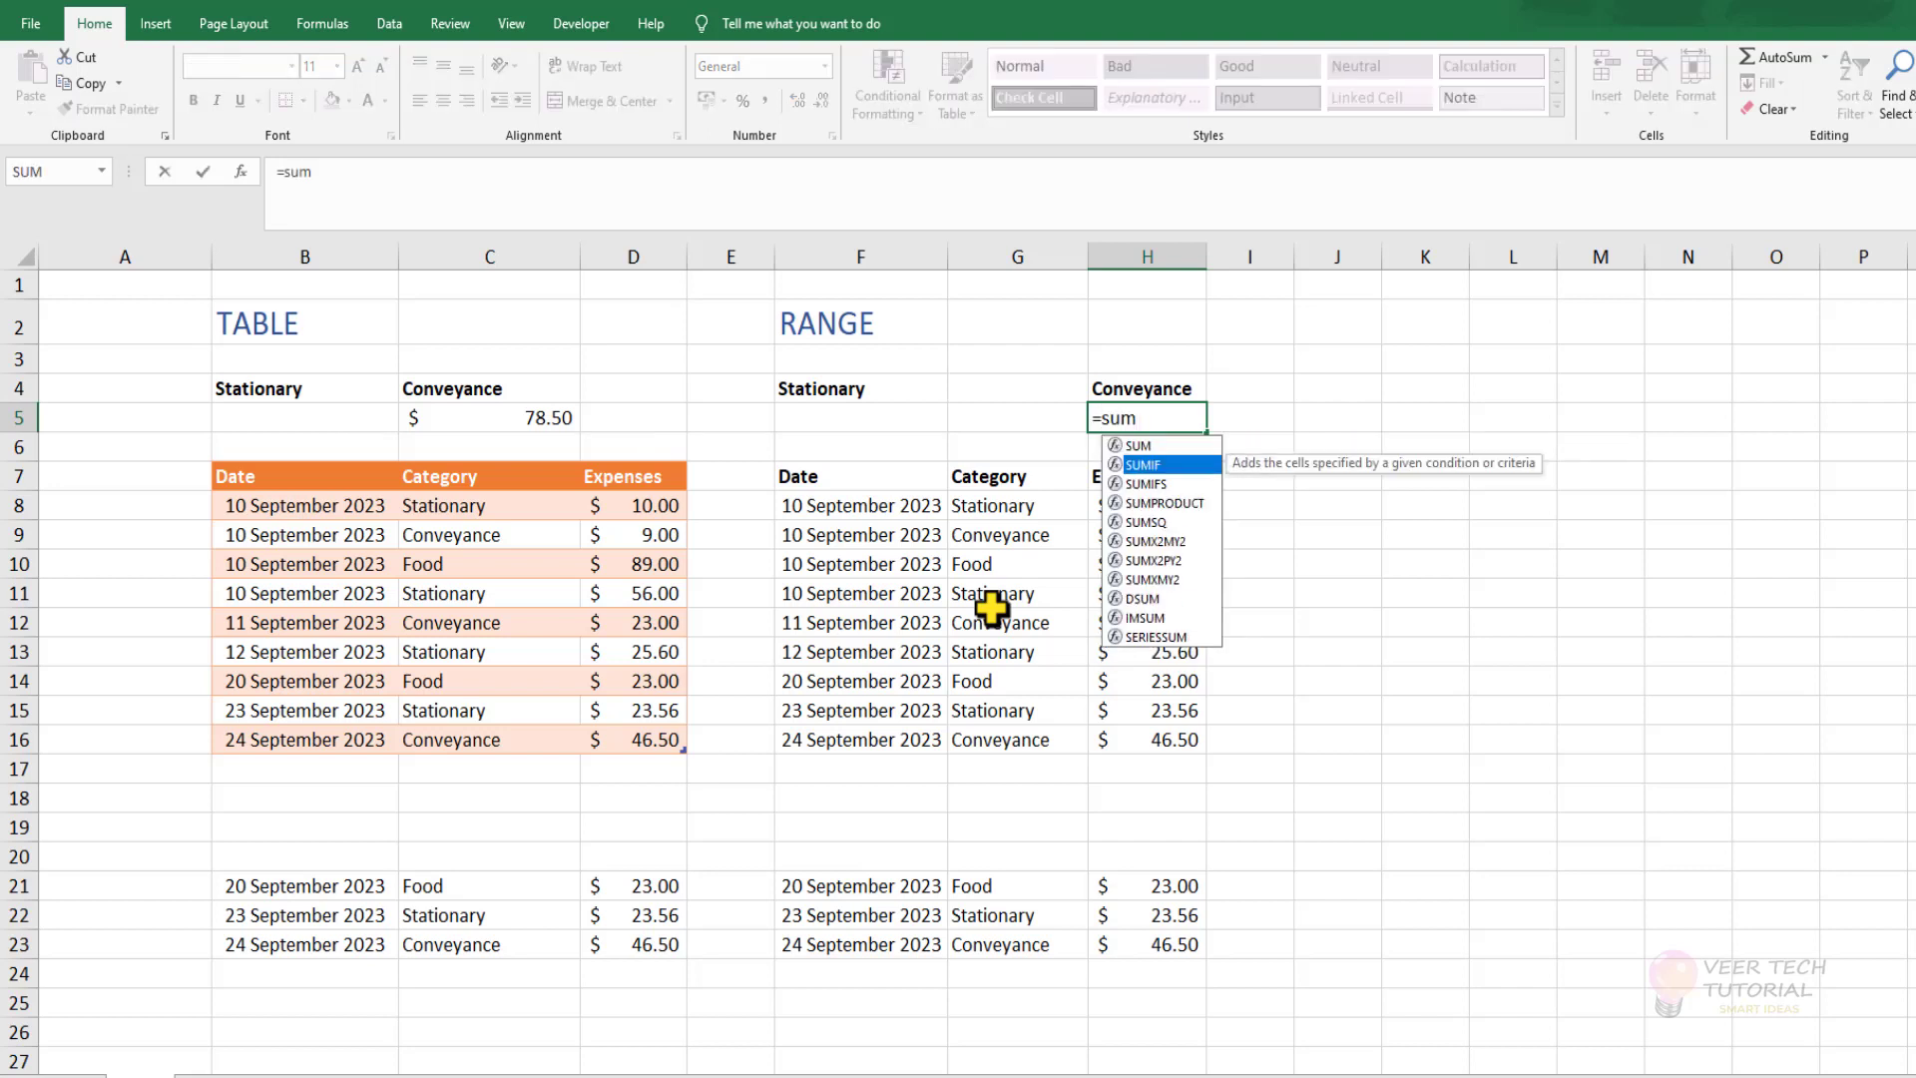
{"action": "key", "text": "Down"}
{"action": "key", "text": "Tab"}
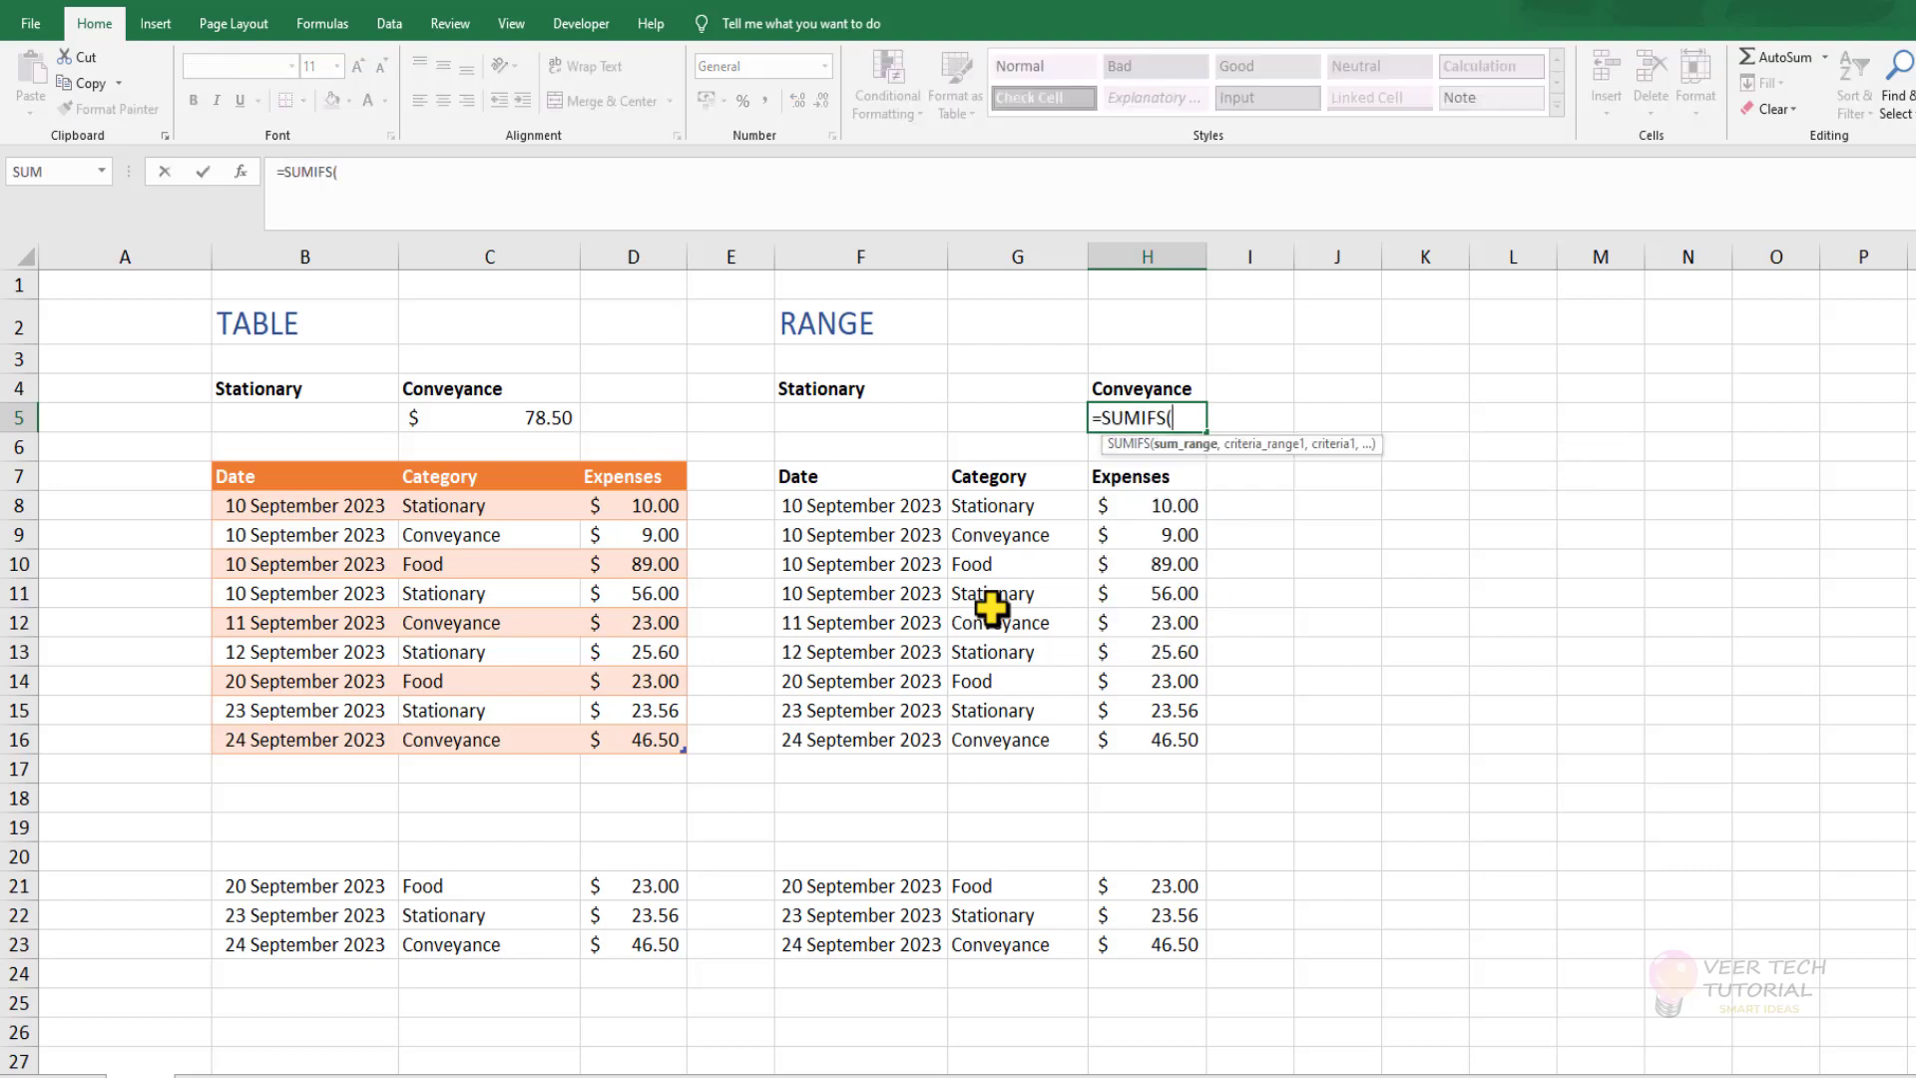
{"action": "left_click", "coordinate": [1160, 509]}
{"action": "left_click_drag", "start_coordinate": [1160, 509], "coordinate": [1154, 737]}
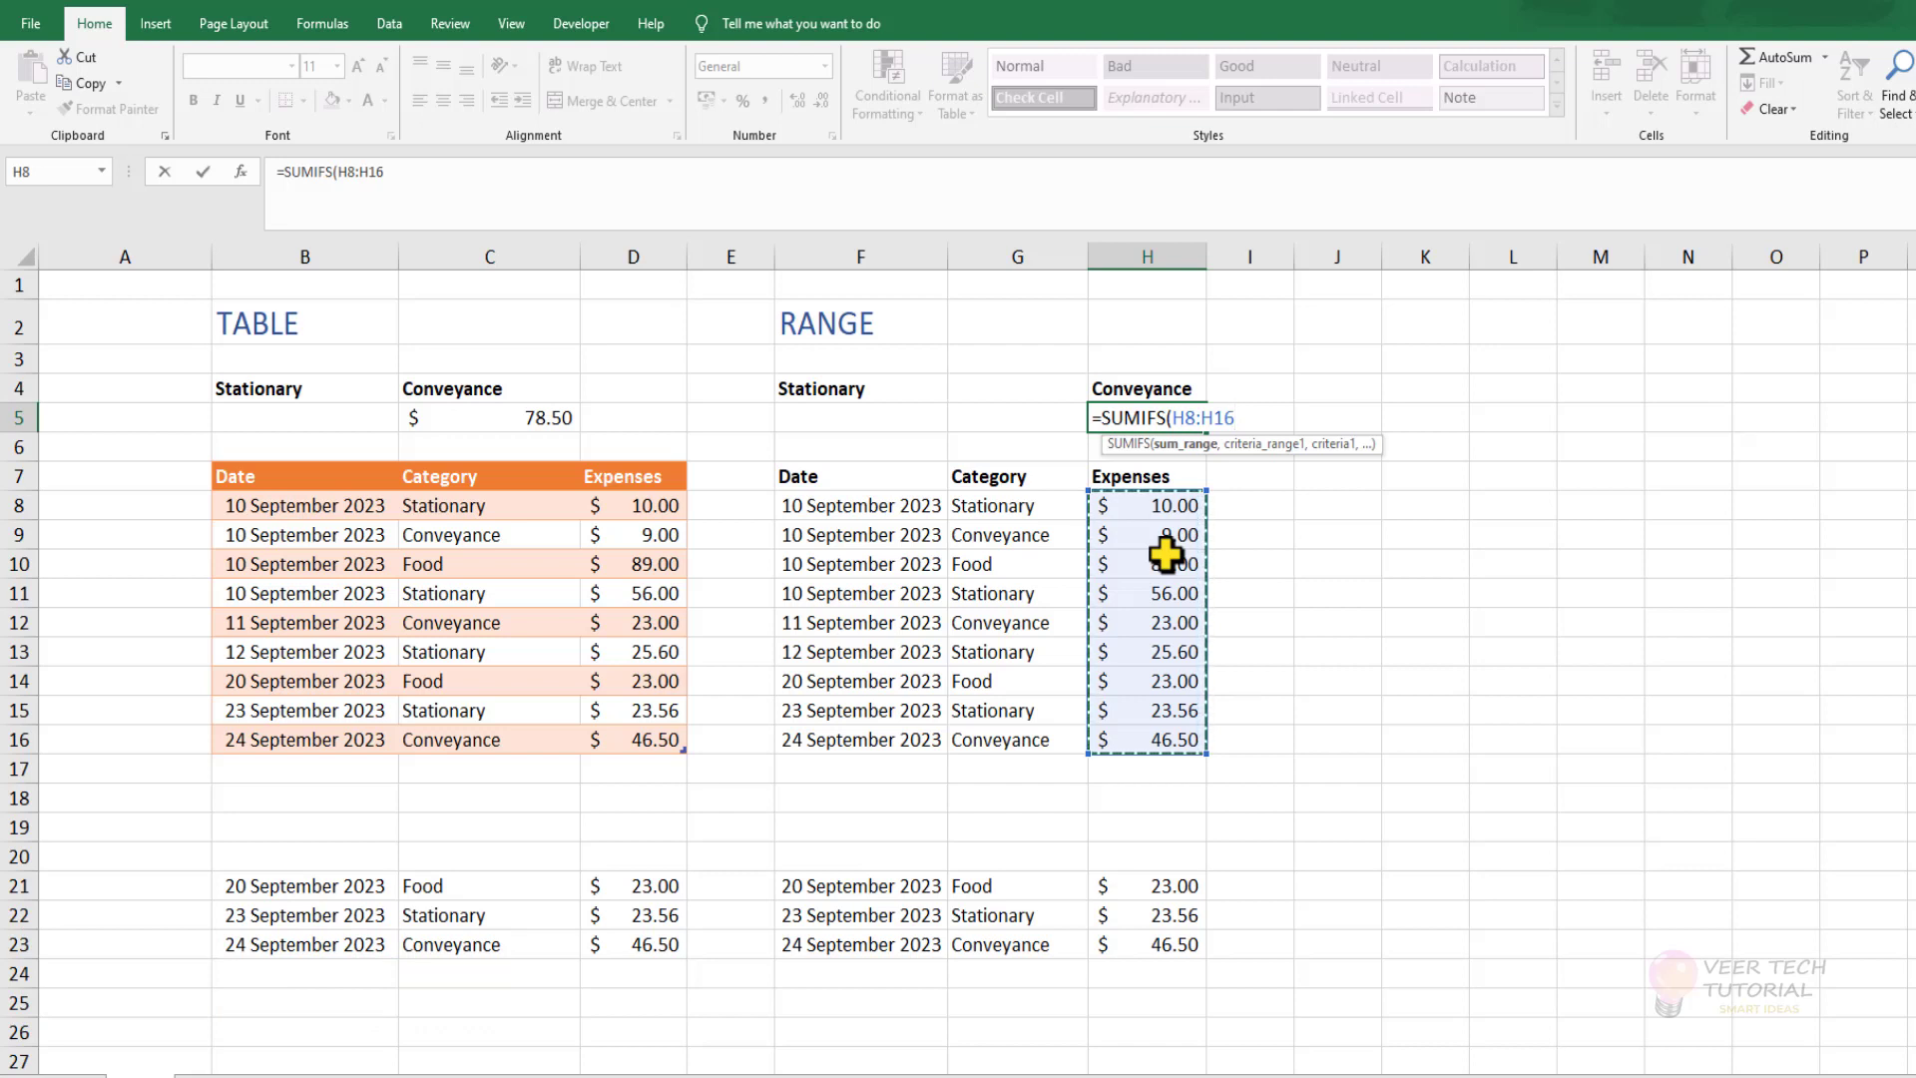
{"action": "key", "text": "F4"}
{"action": "type", "text": ","}
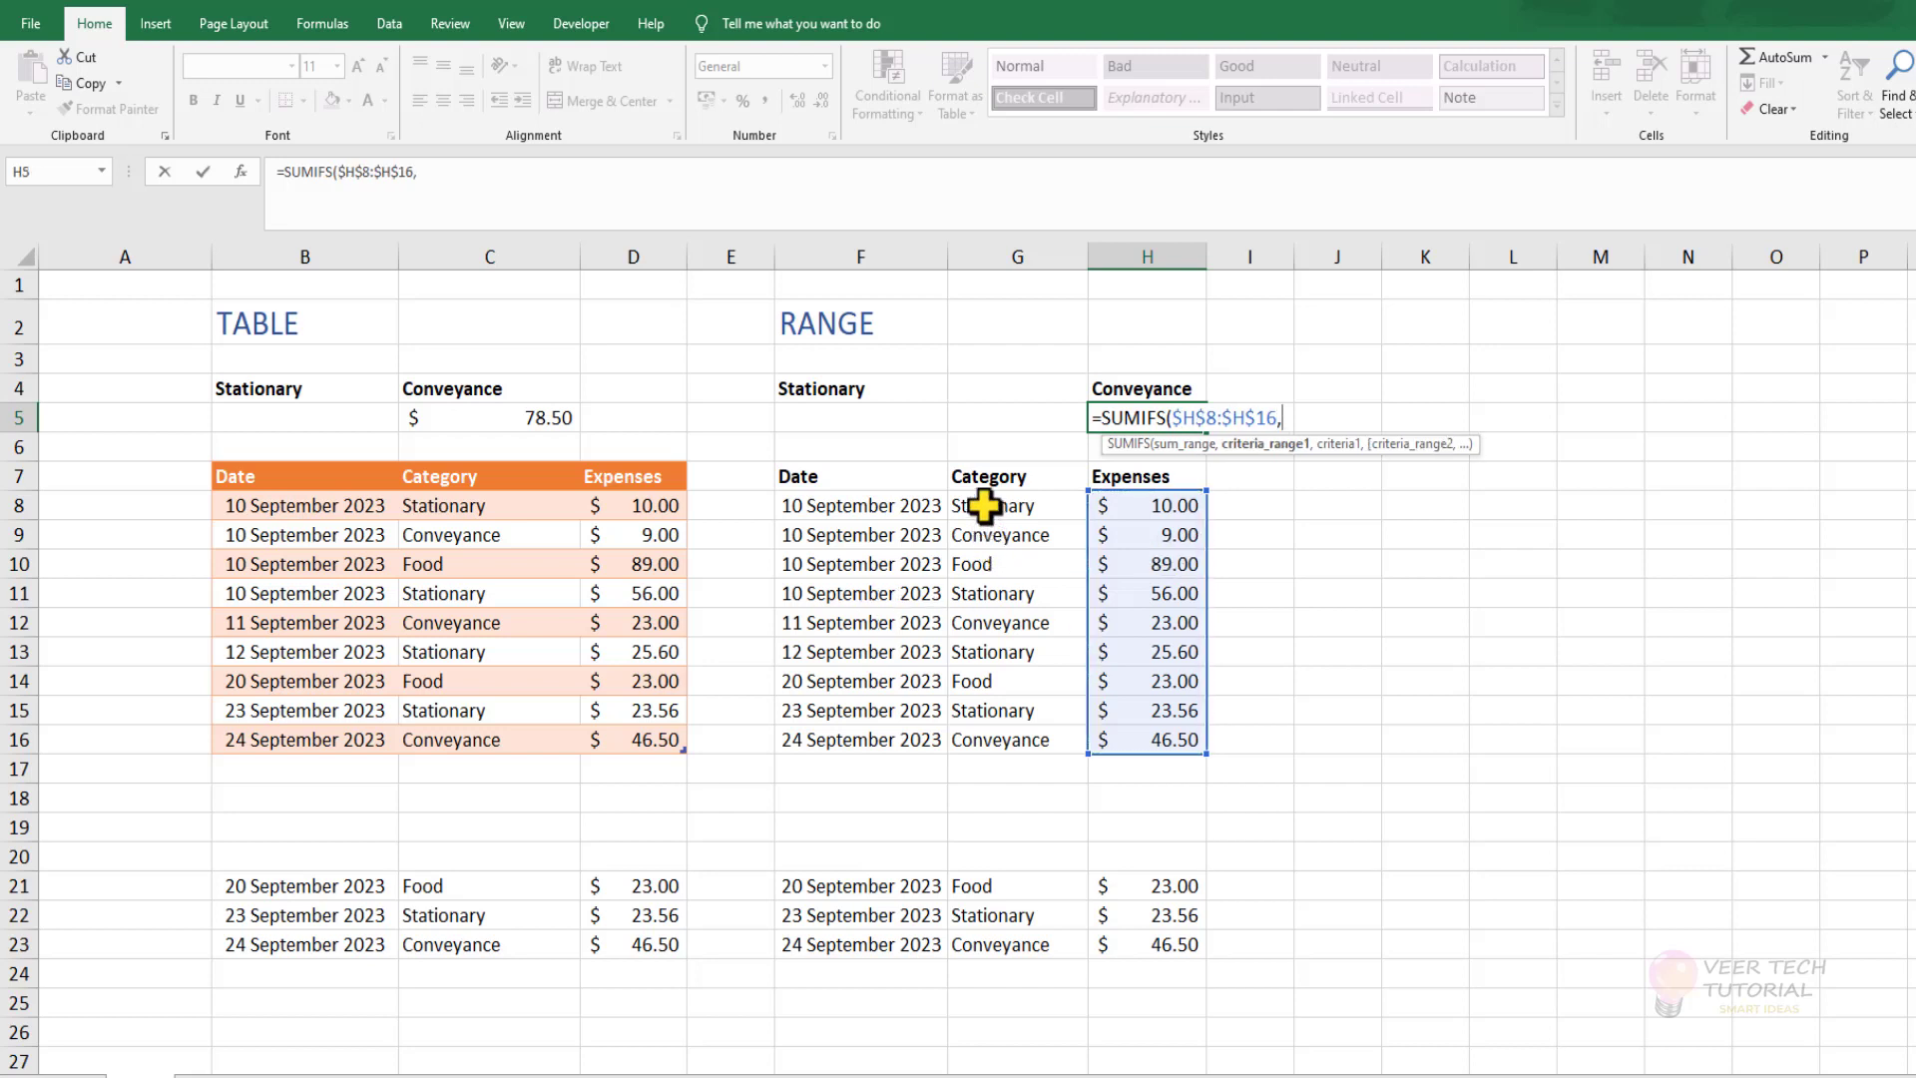
Complete the H5 SUMIFS formula with absolute $G$8:$G$16 as the criteria range and $H$4 as the criterion.
{"action": "left_click_drag", "start_coordinate": [986, 504], "coordinate": [977, 742]}
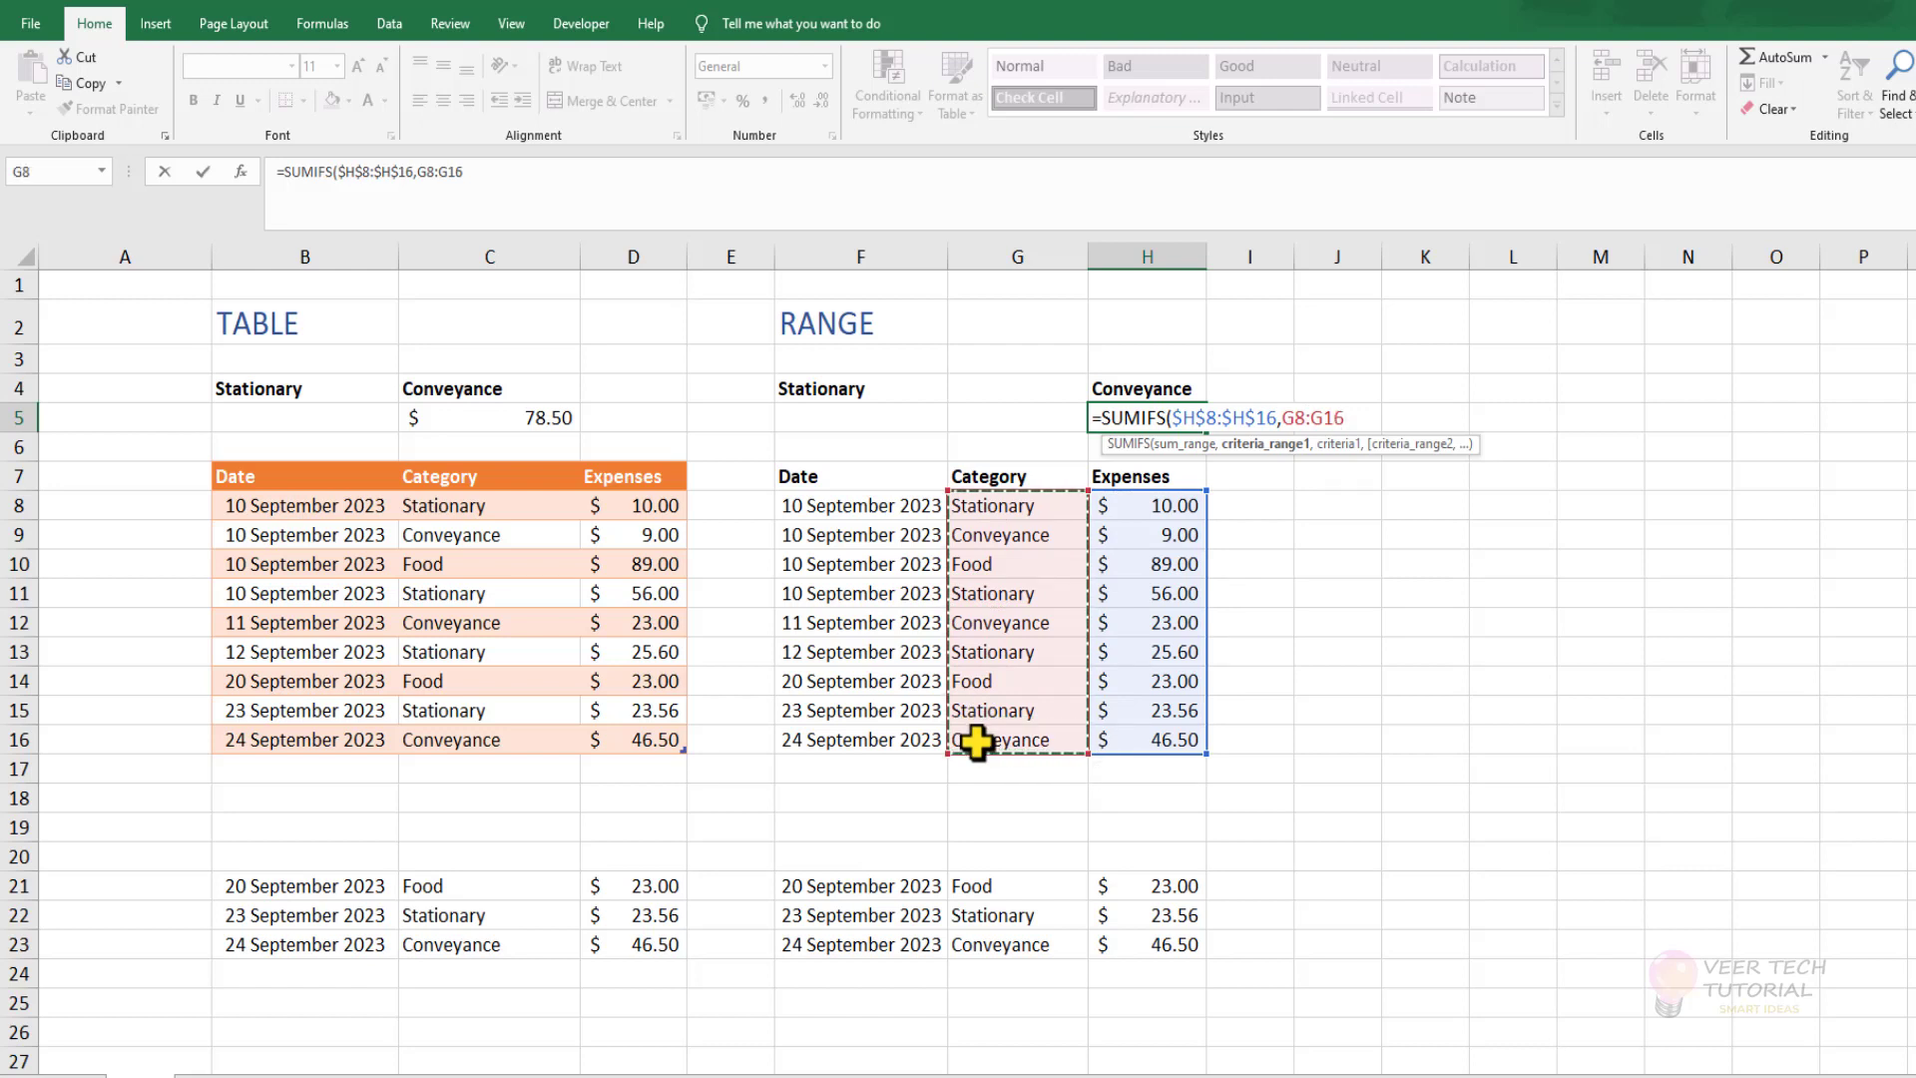
{"action": "key", "text": "F4"}
{"action": "type", "text": ","}
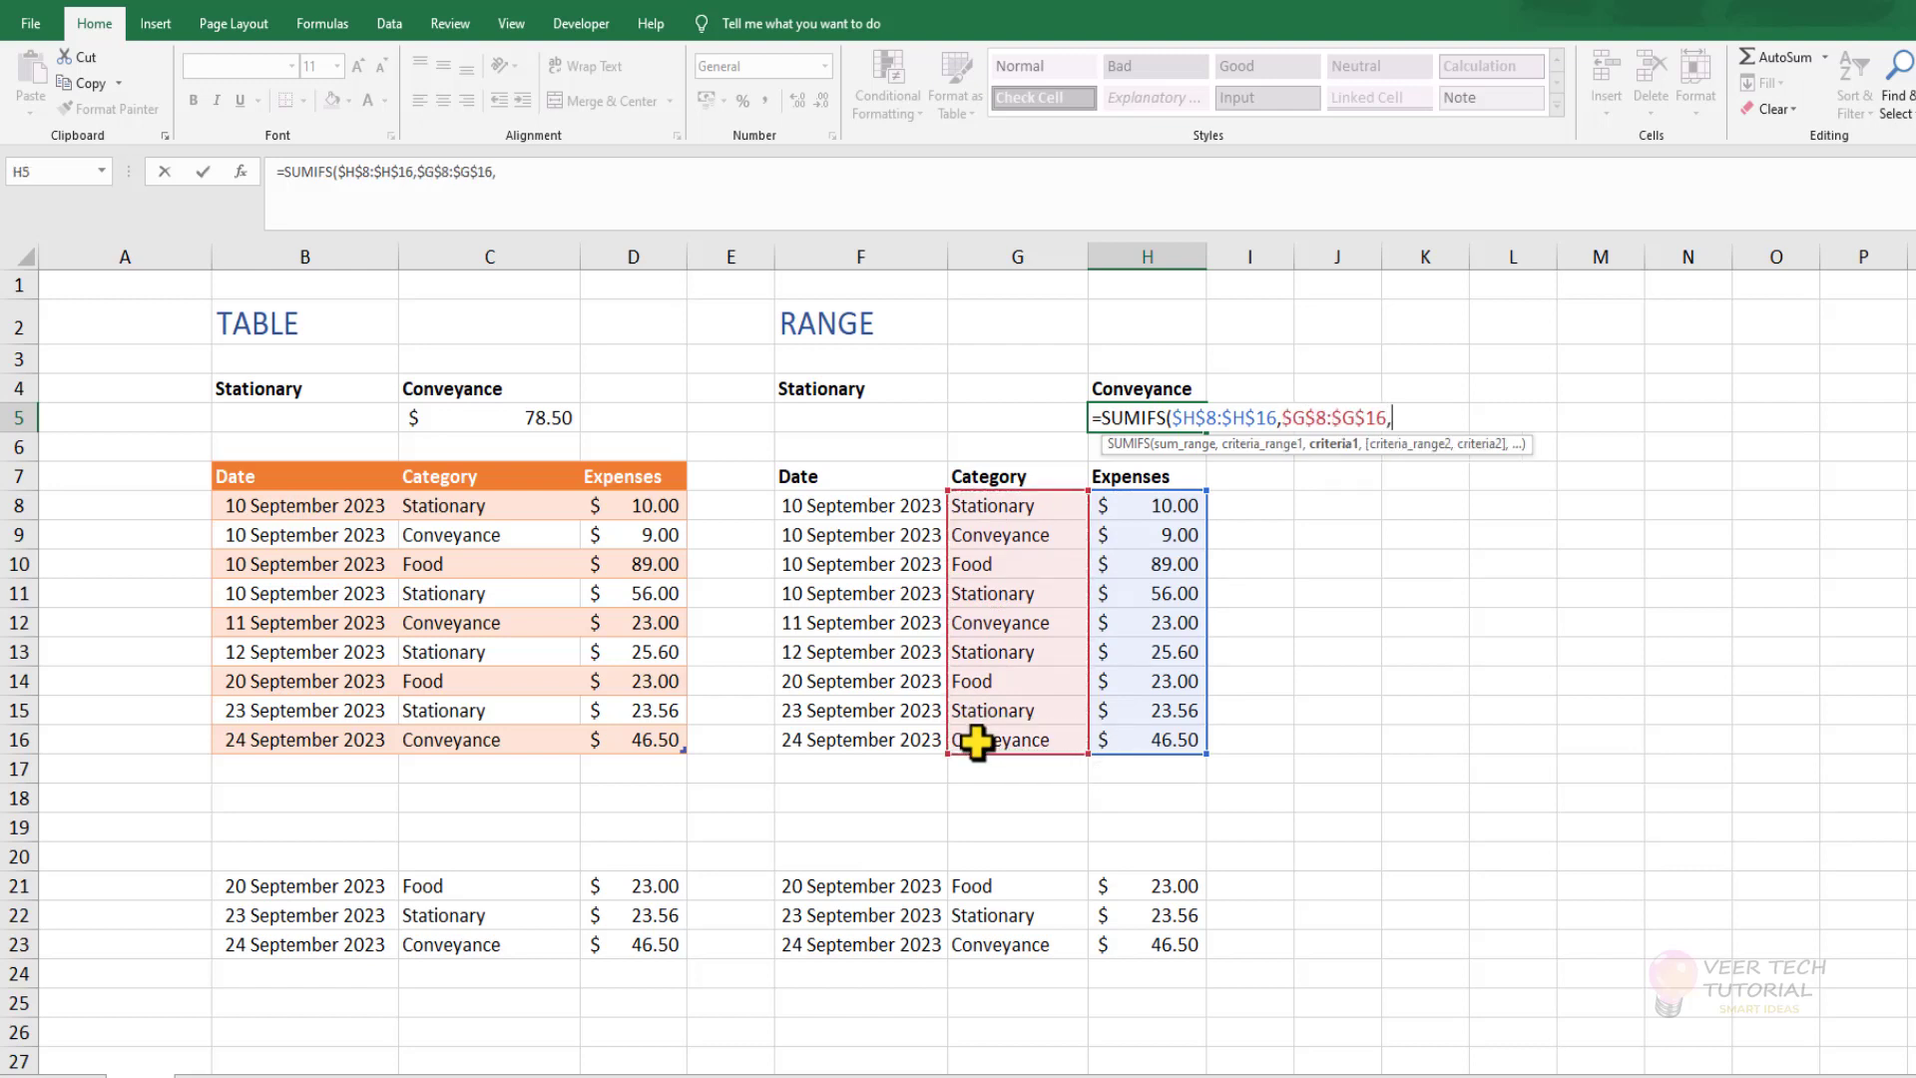
{"action": "left_click", "coordinate": [1106, 391]}
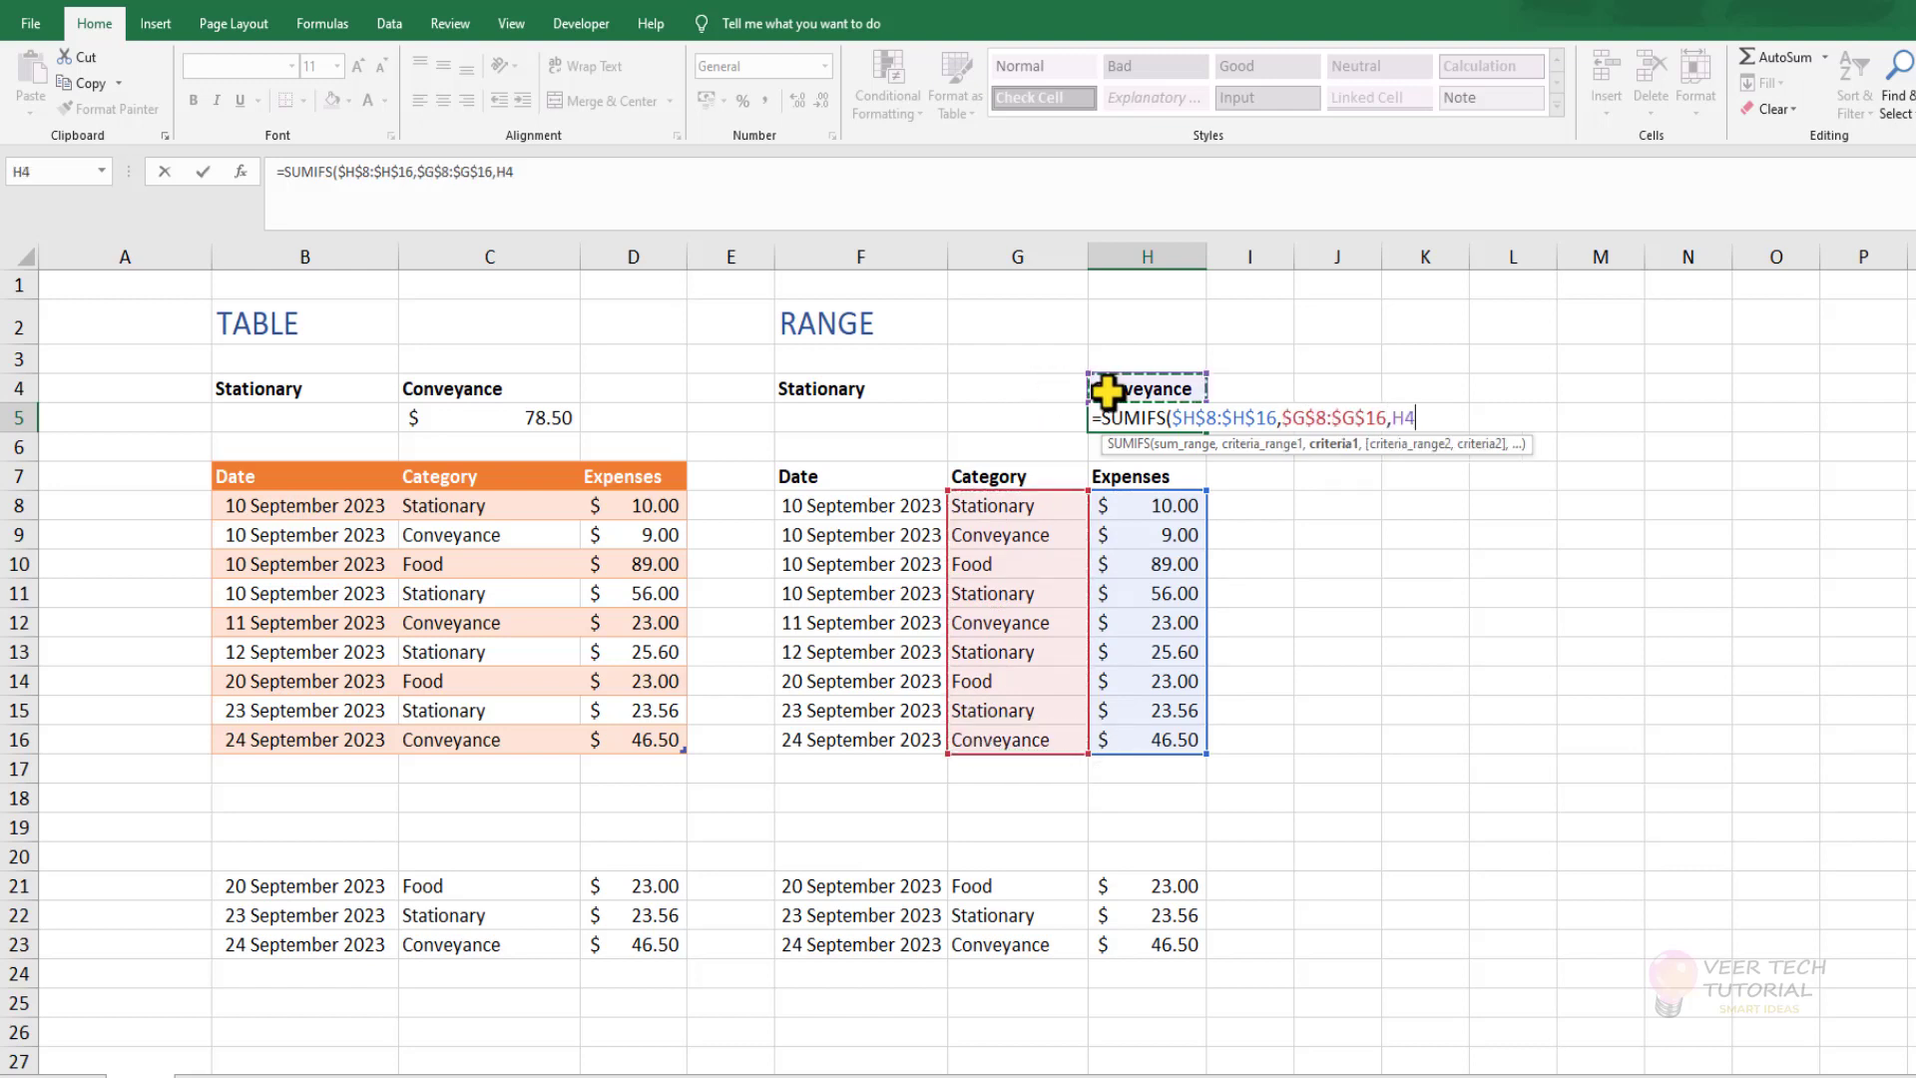
{"action": "key", "text": "F4"}
{"action": "type", "text": ")"}
{"action": "key", "text": "Return"}
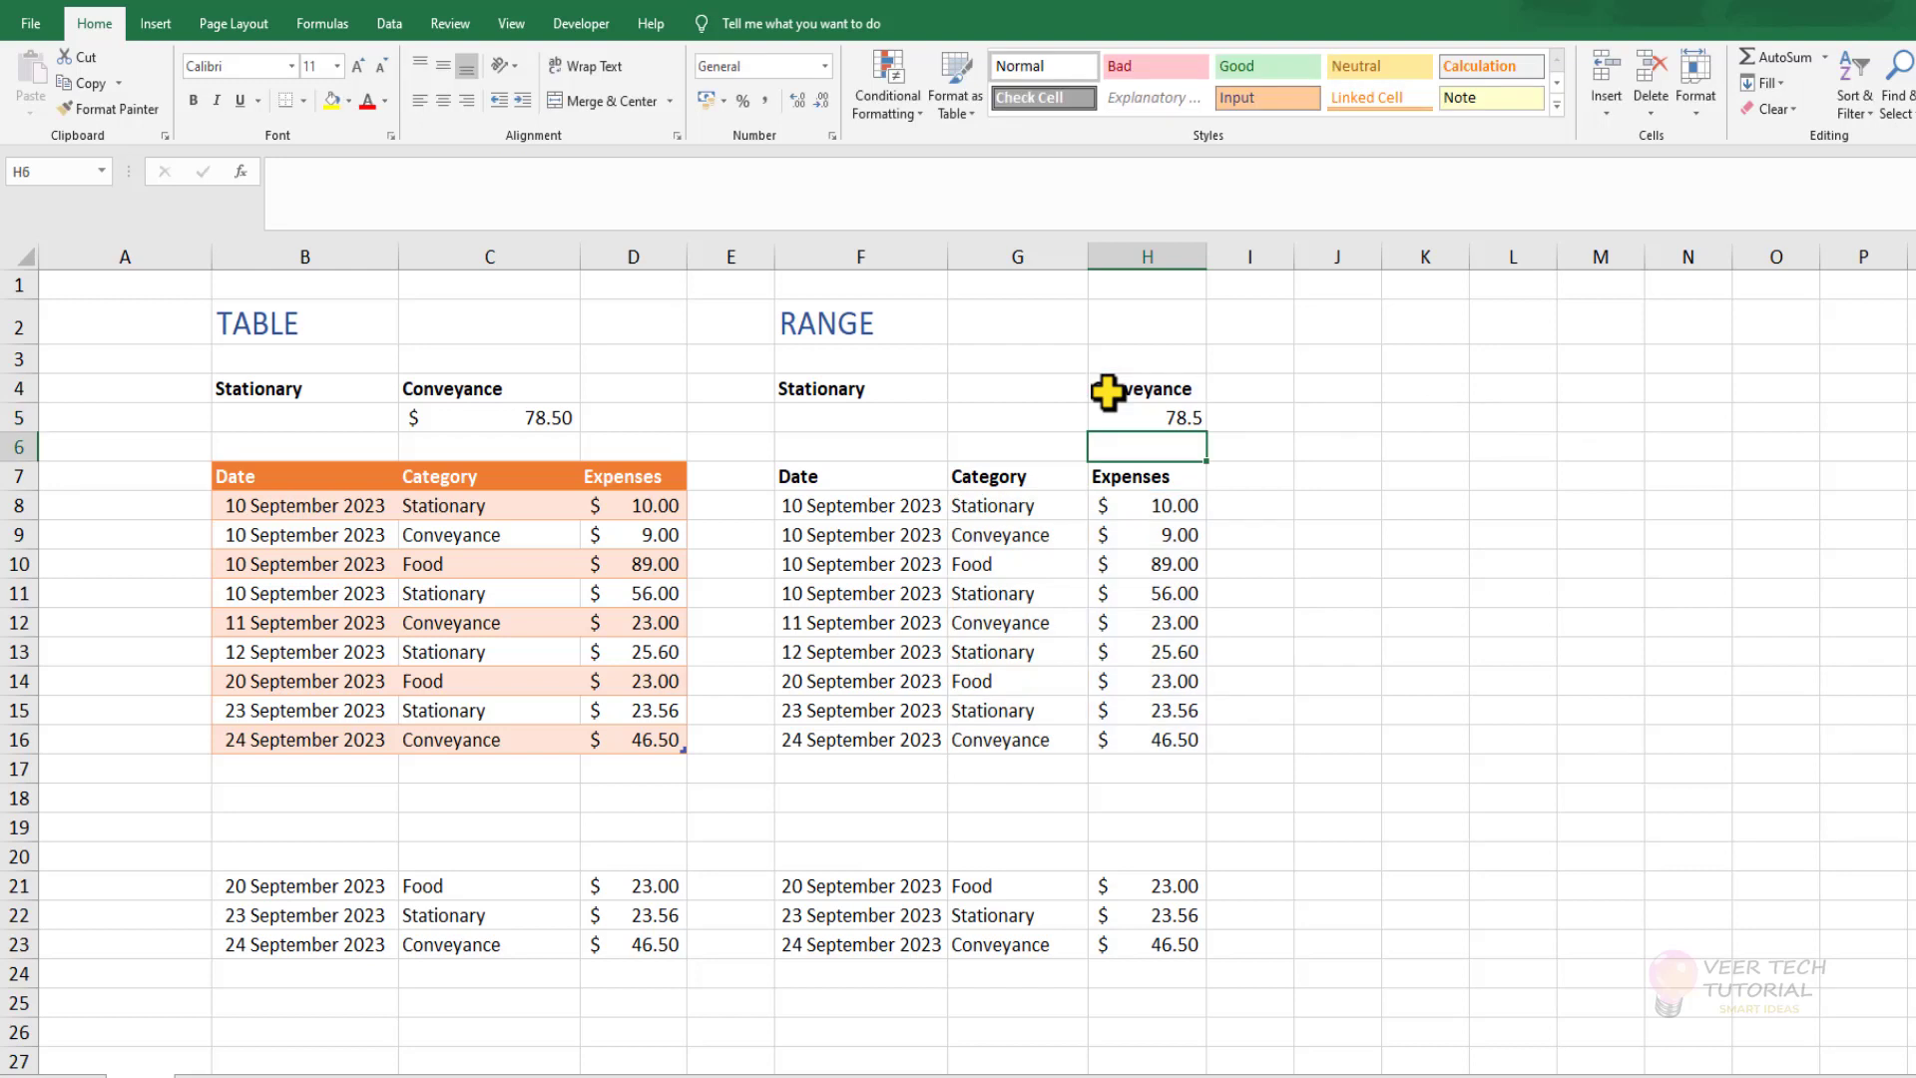
Format the RANGE section's Conveyance total in H5 with the $ English (United States) accounting format.
{"action": "left_click", "coordinate": [1146, 416]}
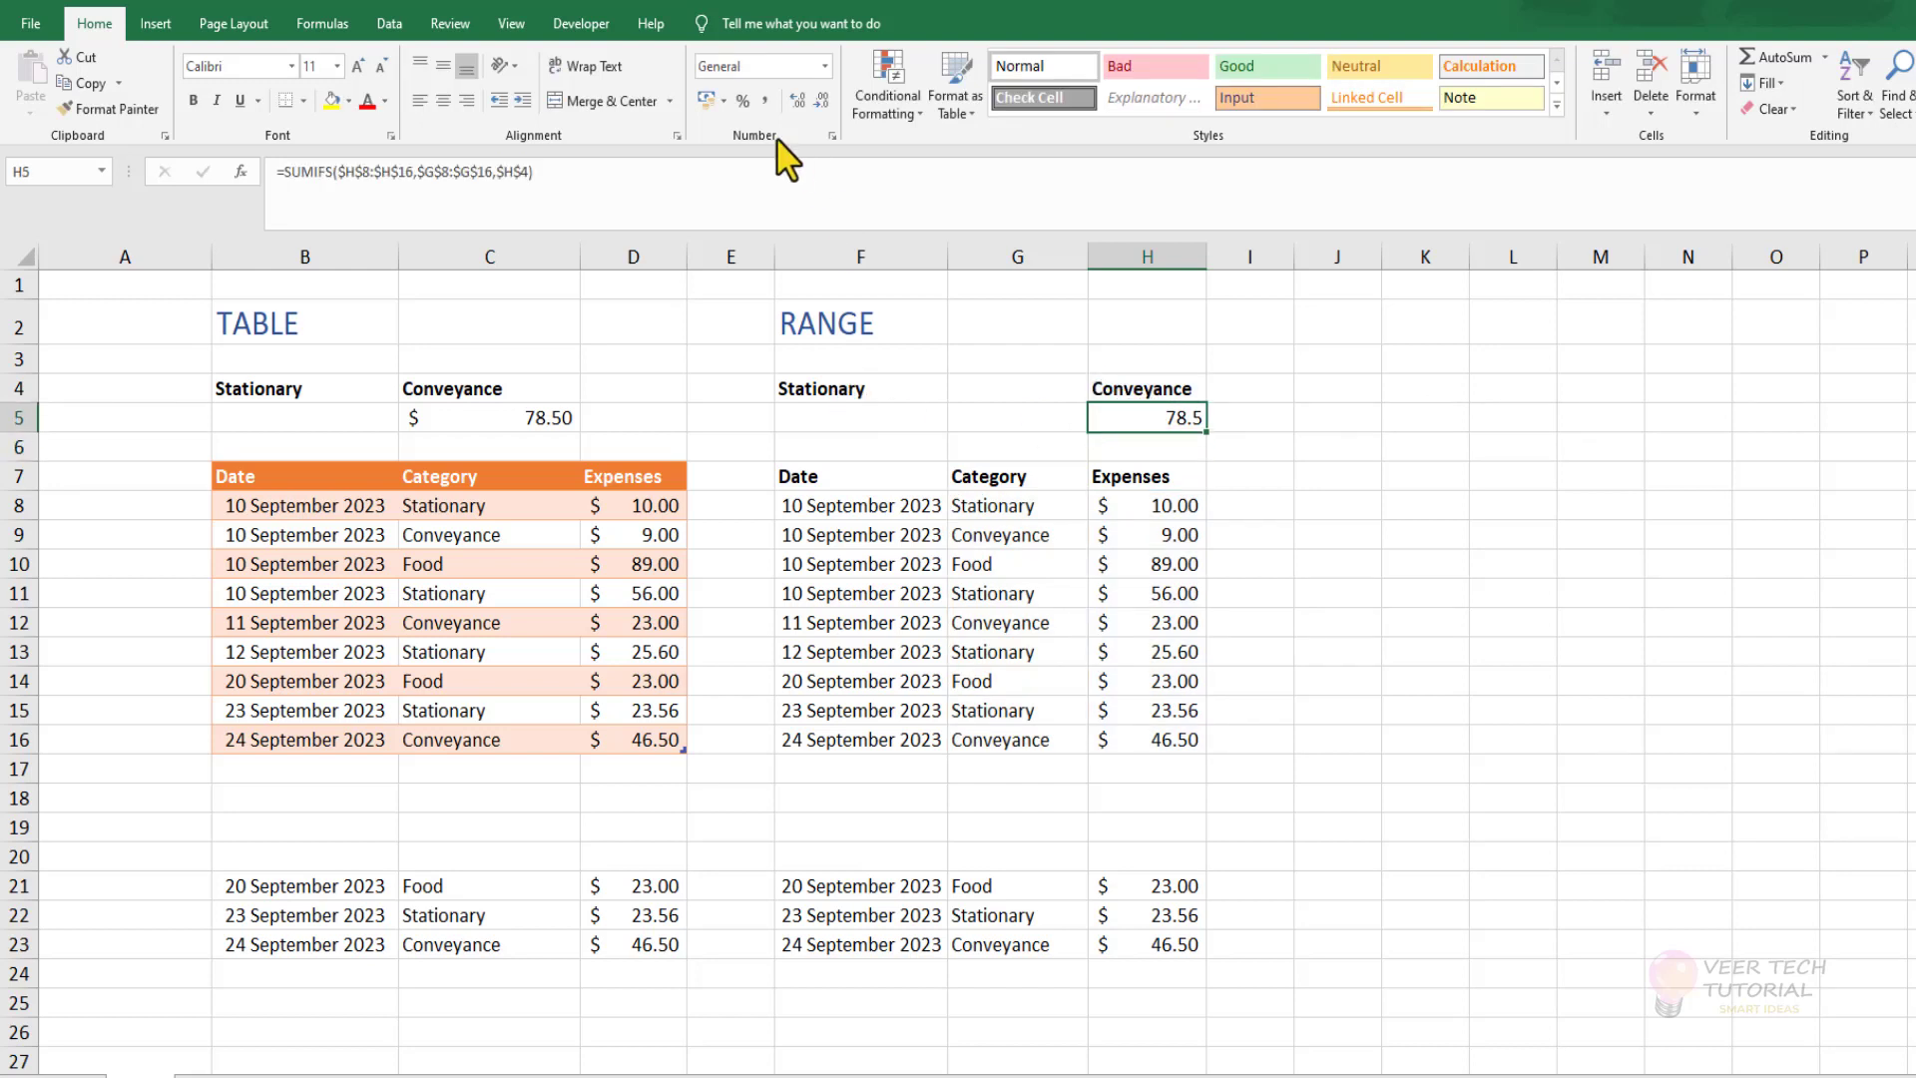
{"action": "left_click", "coordinate": [724, 100]}
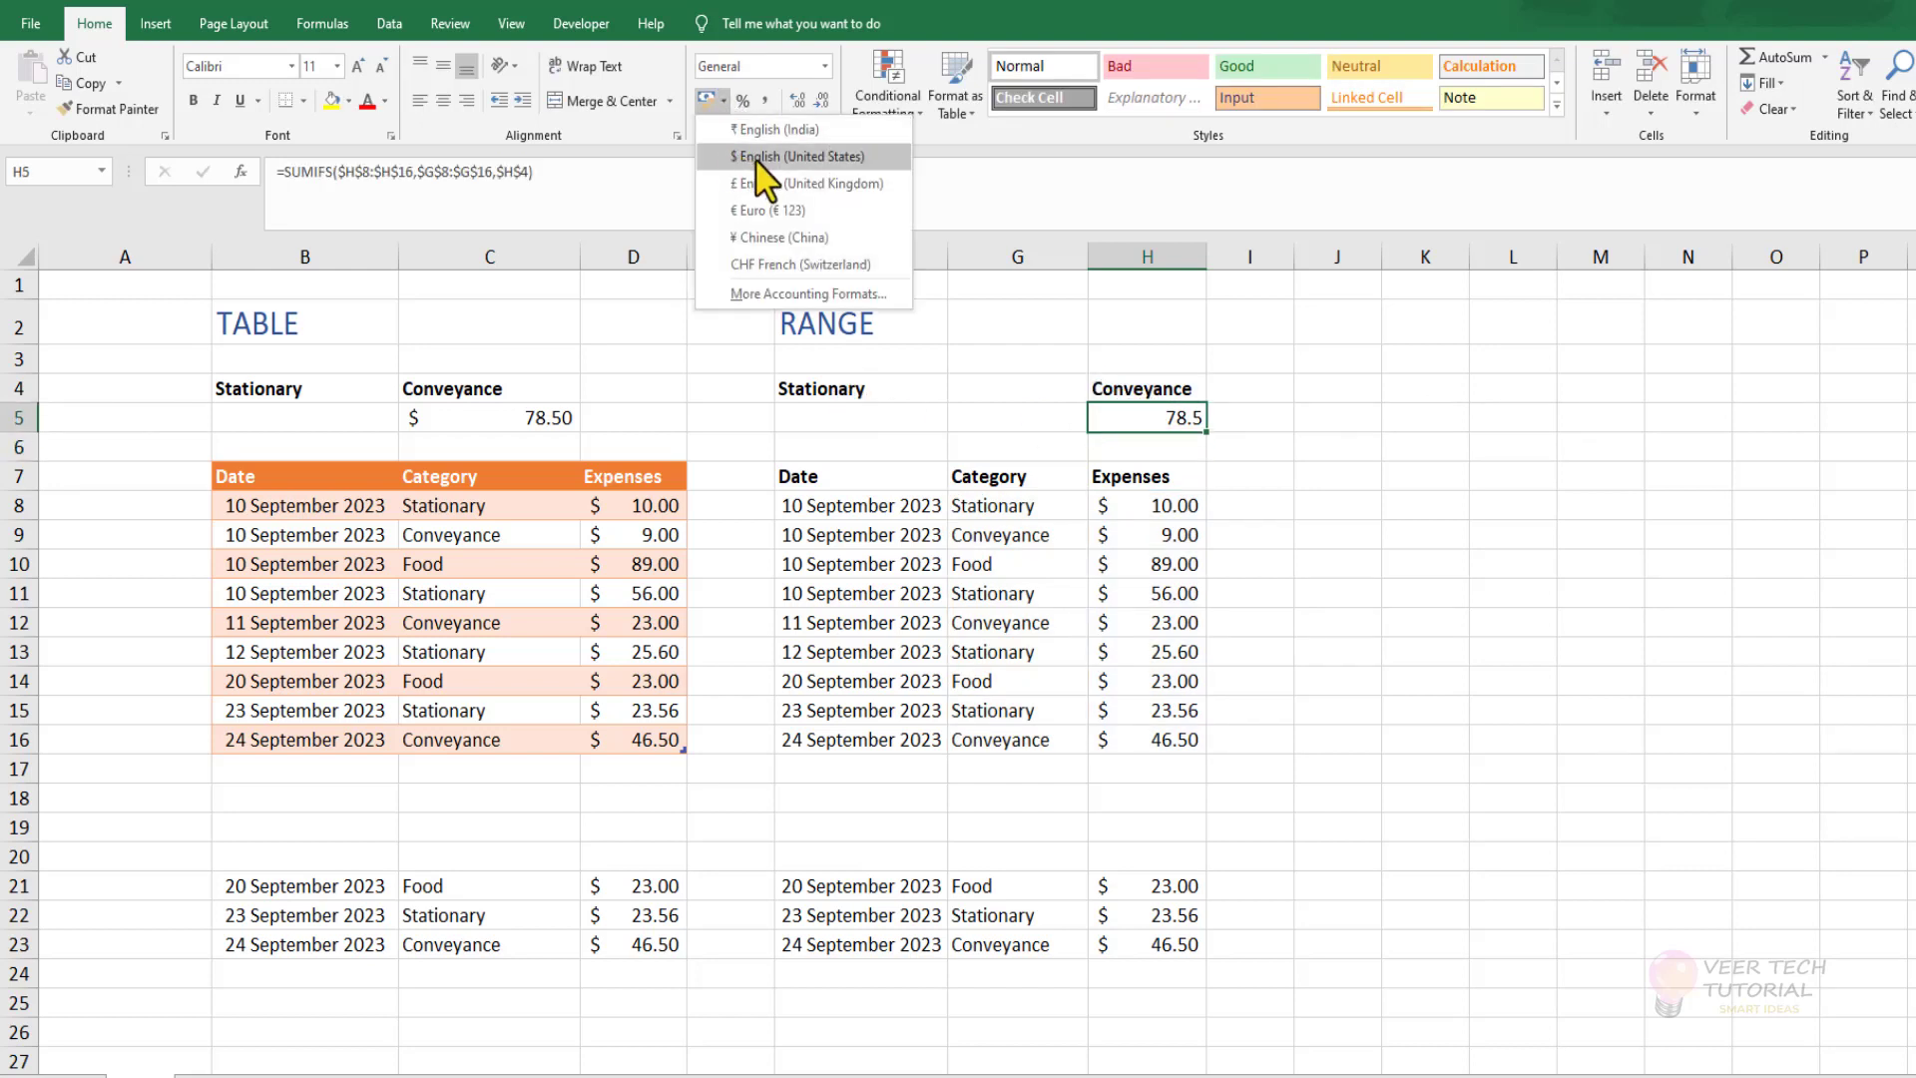
{"action": "left_click", "coordinate": [794, 168]}
{"action": "left_click", "coordinate": [1437, 511]}
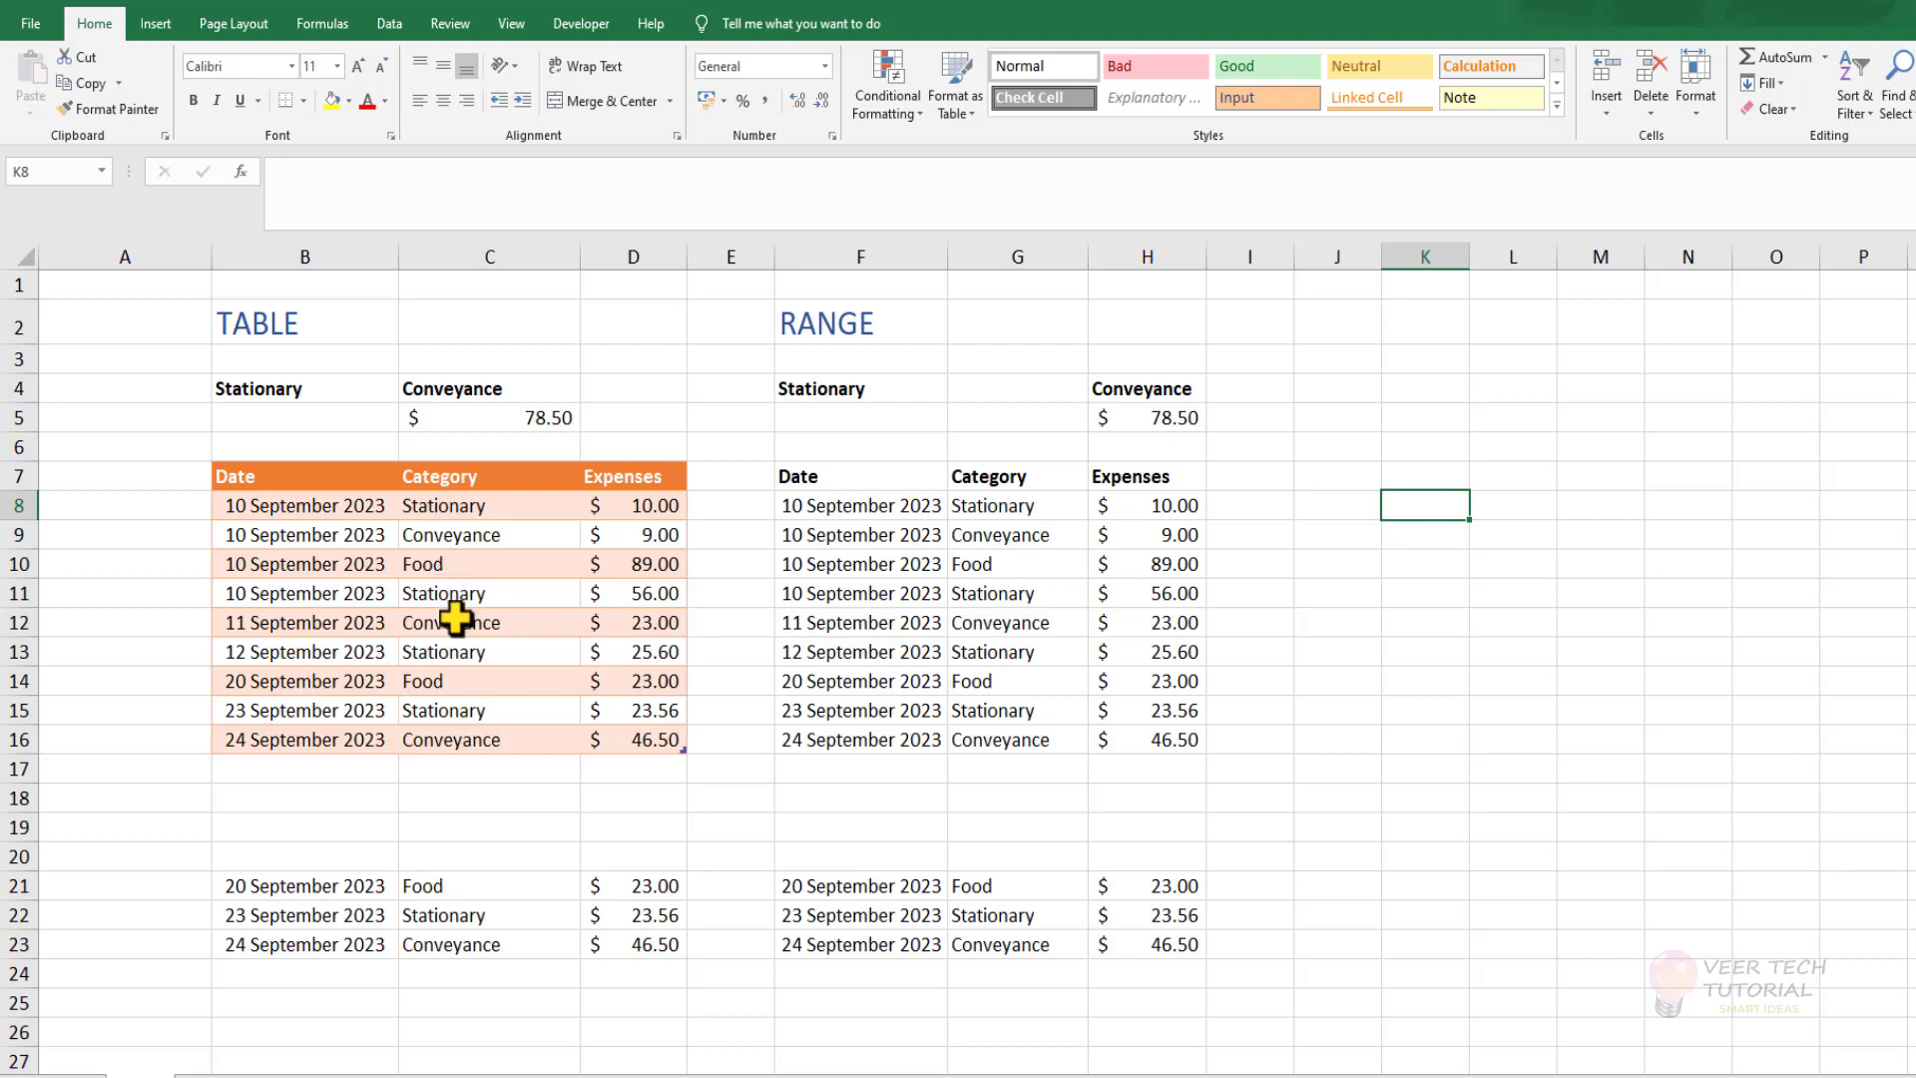
Move the three extra expense rows in B21:D23 directly beneath the table to B17:D19, and check the formula in C5.
{"action": "left_click_drag", "start_coordinate": [327, 886], "coordinate": [614, 955]}
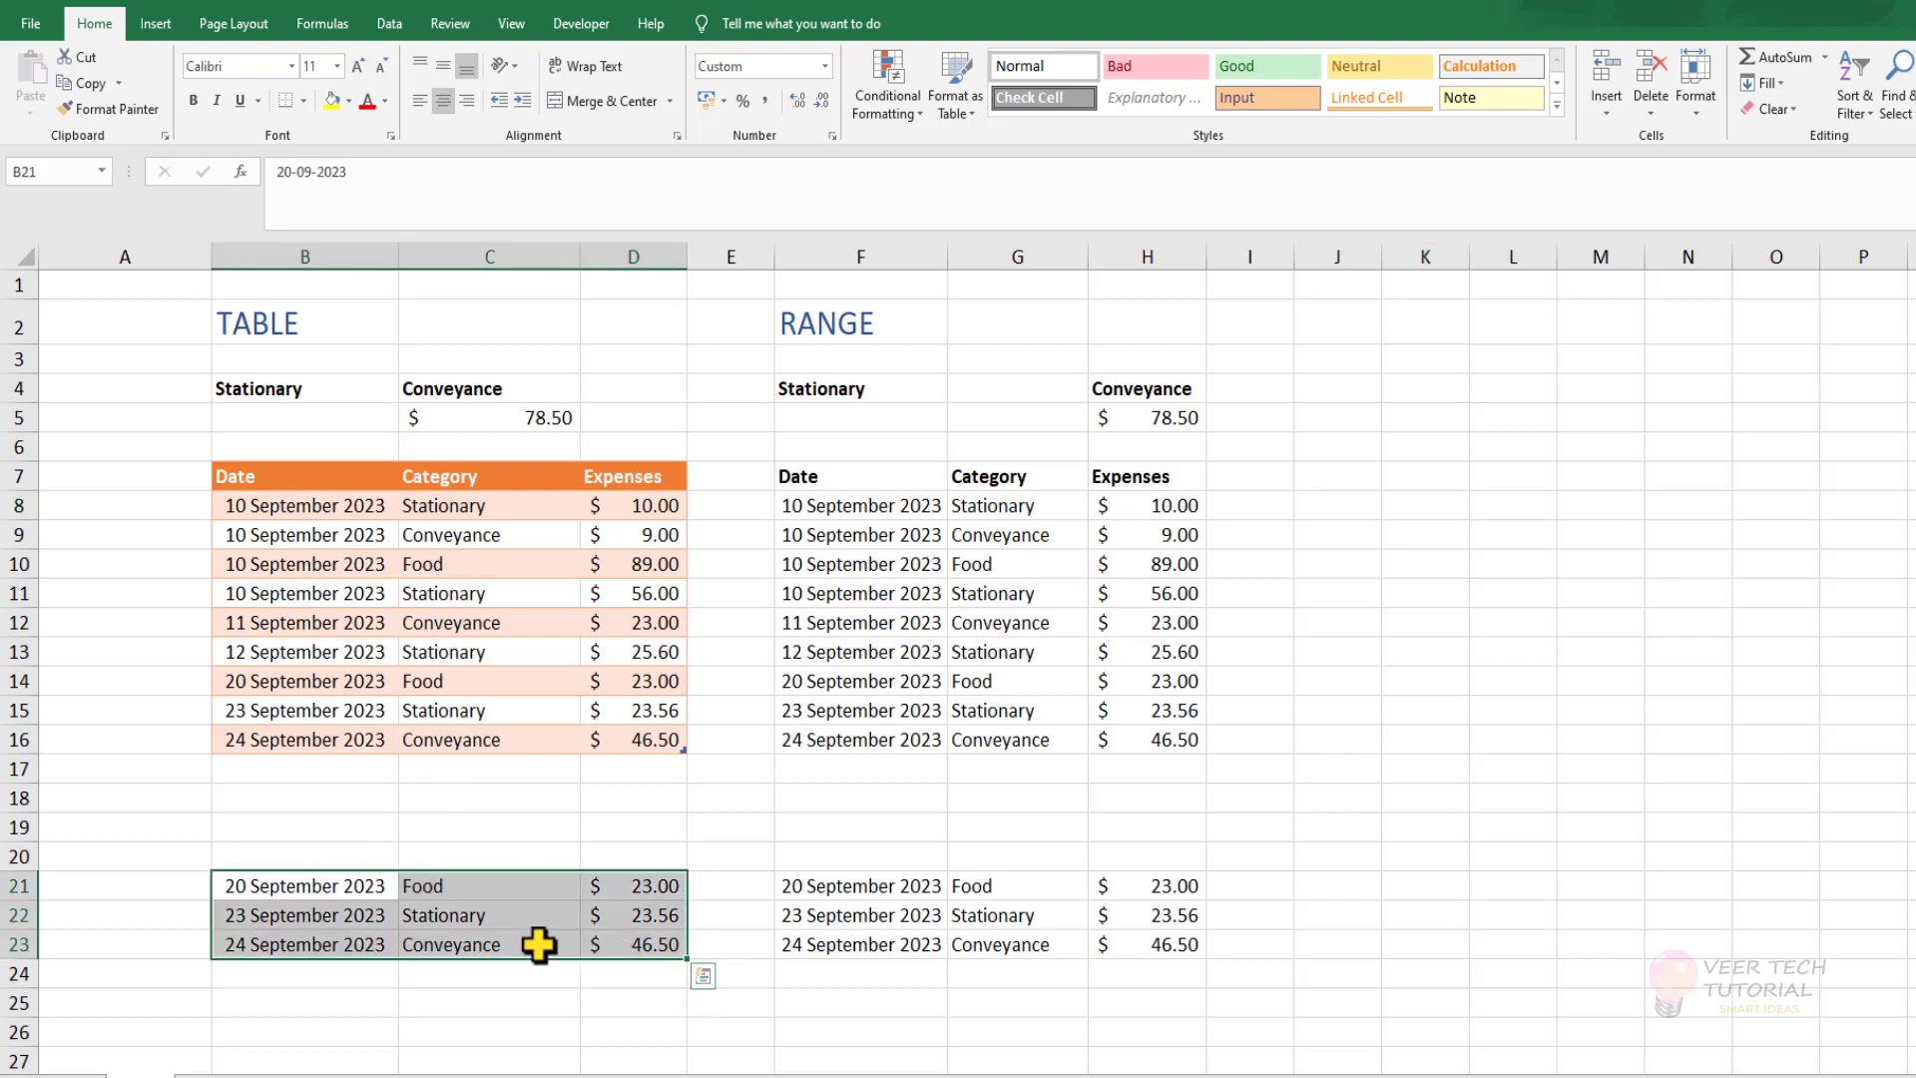
{"action": "left_click", "coordinate": [351, 825]}
{"action": "left_click_drag", "start_coordinate": [300, 891], "coordinate": [621, 950]}
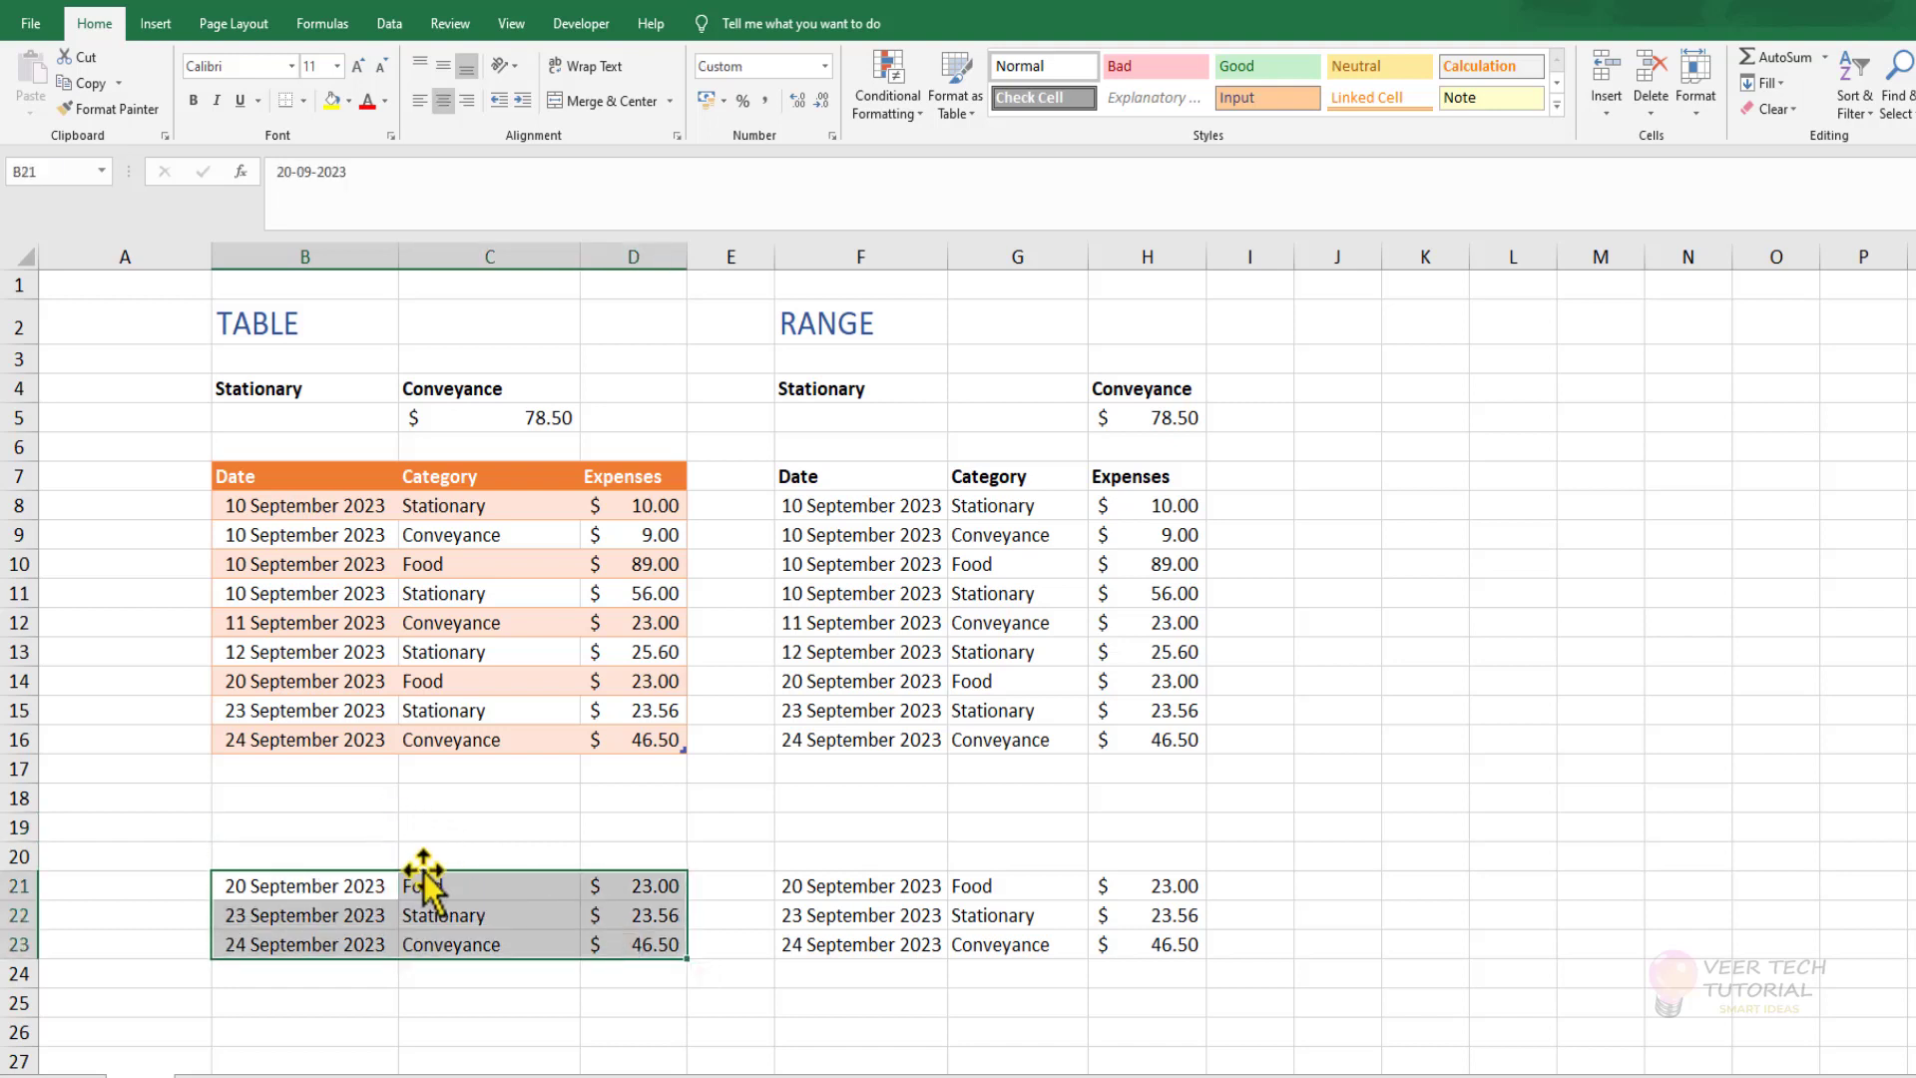
{"action": "left_click_drag", "start_coordinate": [423, 871], "coordinate": [421, 775]}
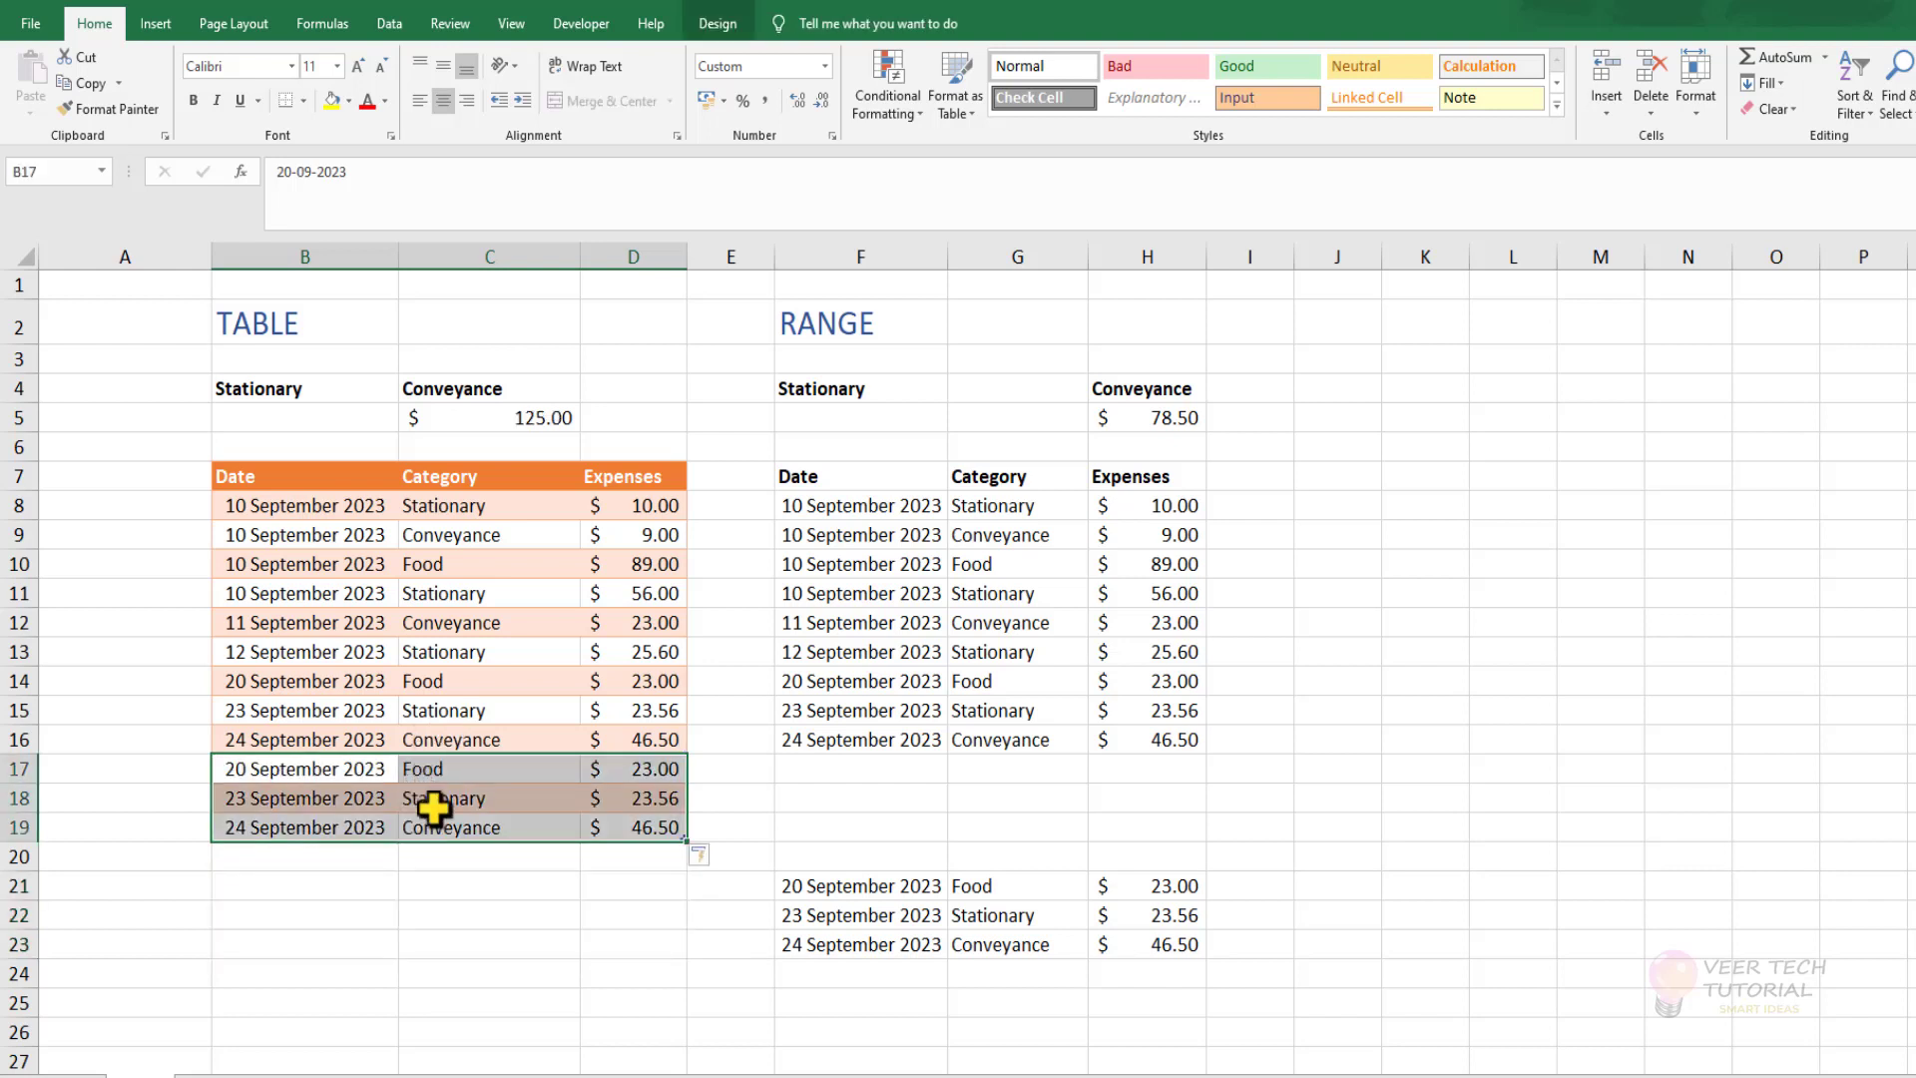
{"action": "left_click", "coordinate": [467, 916]}
{"action": "left_click", "coordinate": [515, 417]}
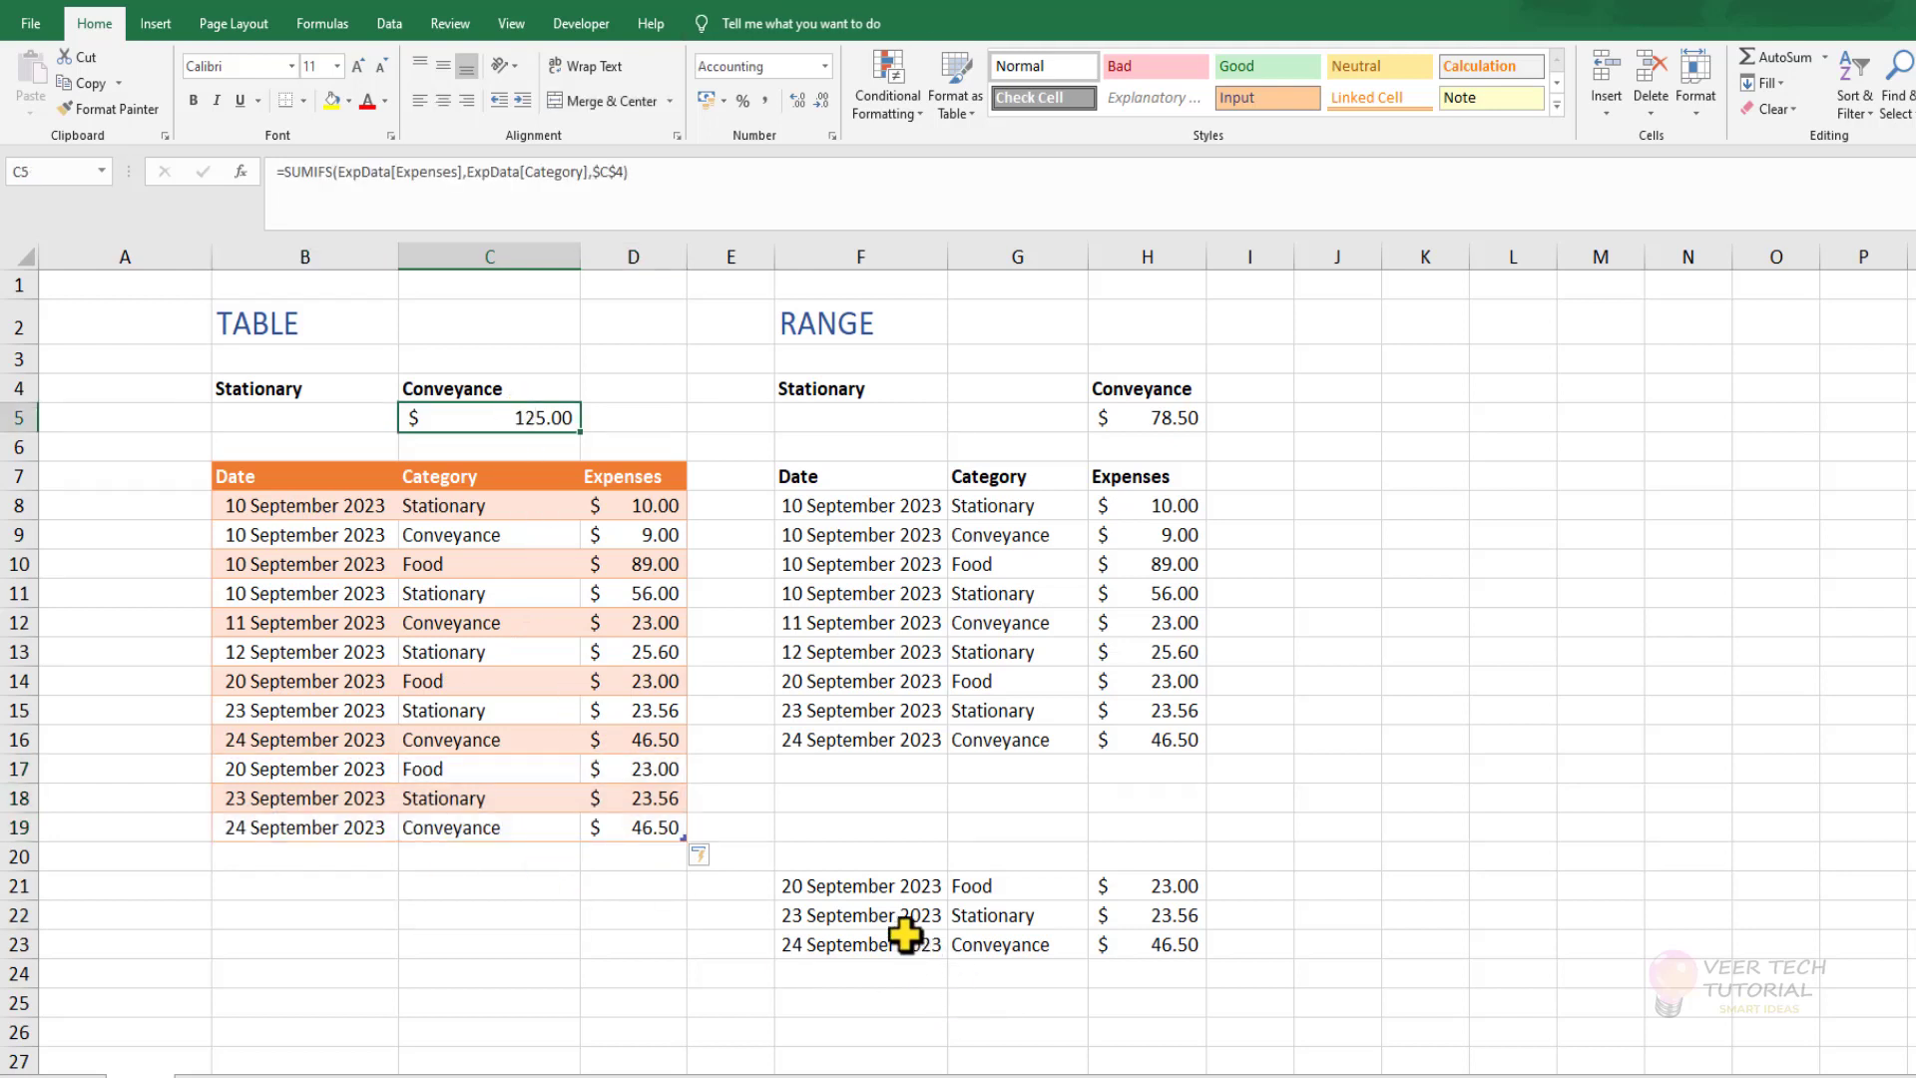
Move the three extra expense rows in F21:H23 directly beneath the plain range to F17:H19.
{"action": "left_click_drag", "start_coordinate": [923, 887], "coordinate": [1145, 944]}
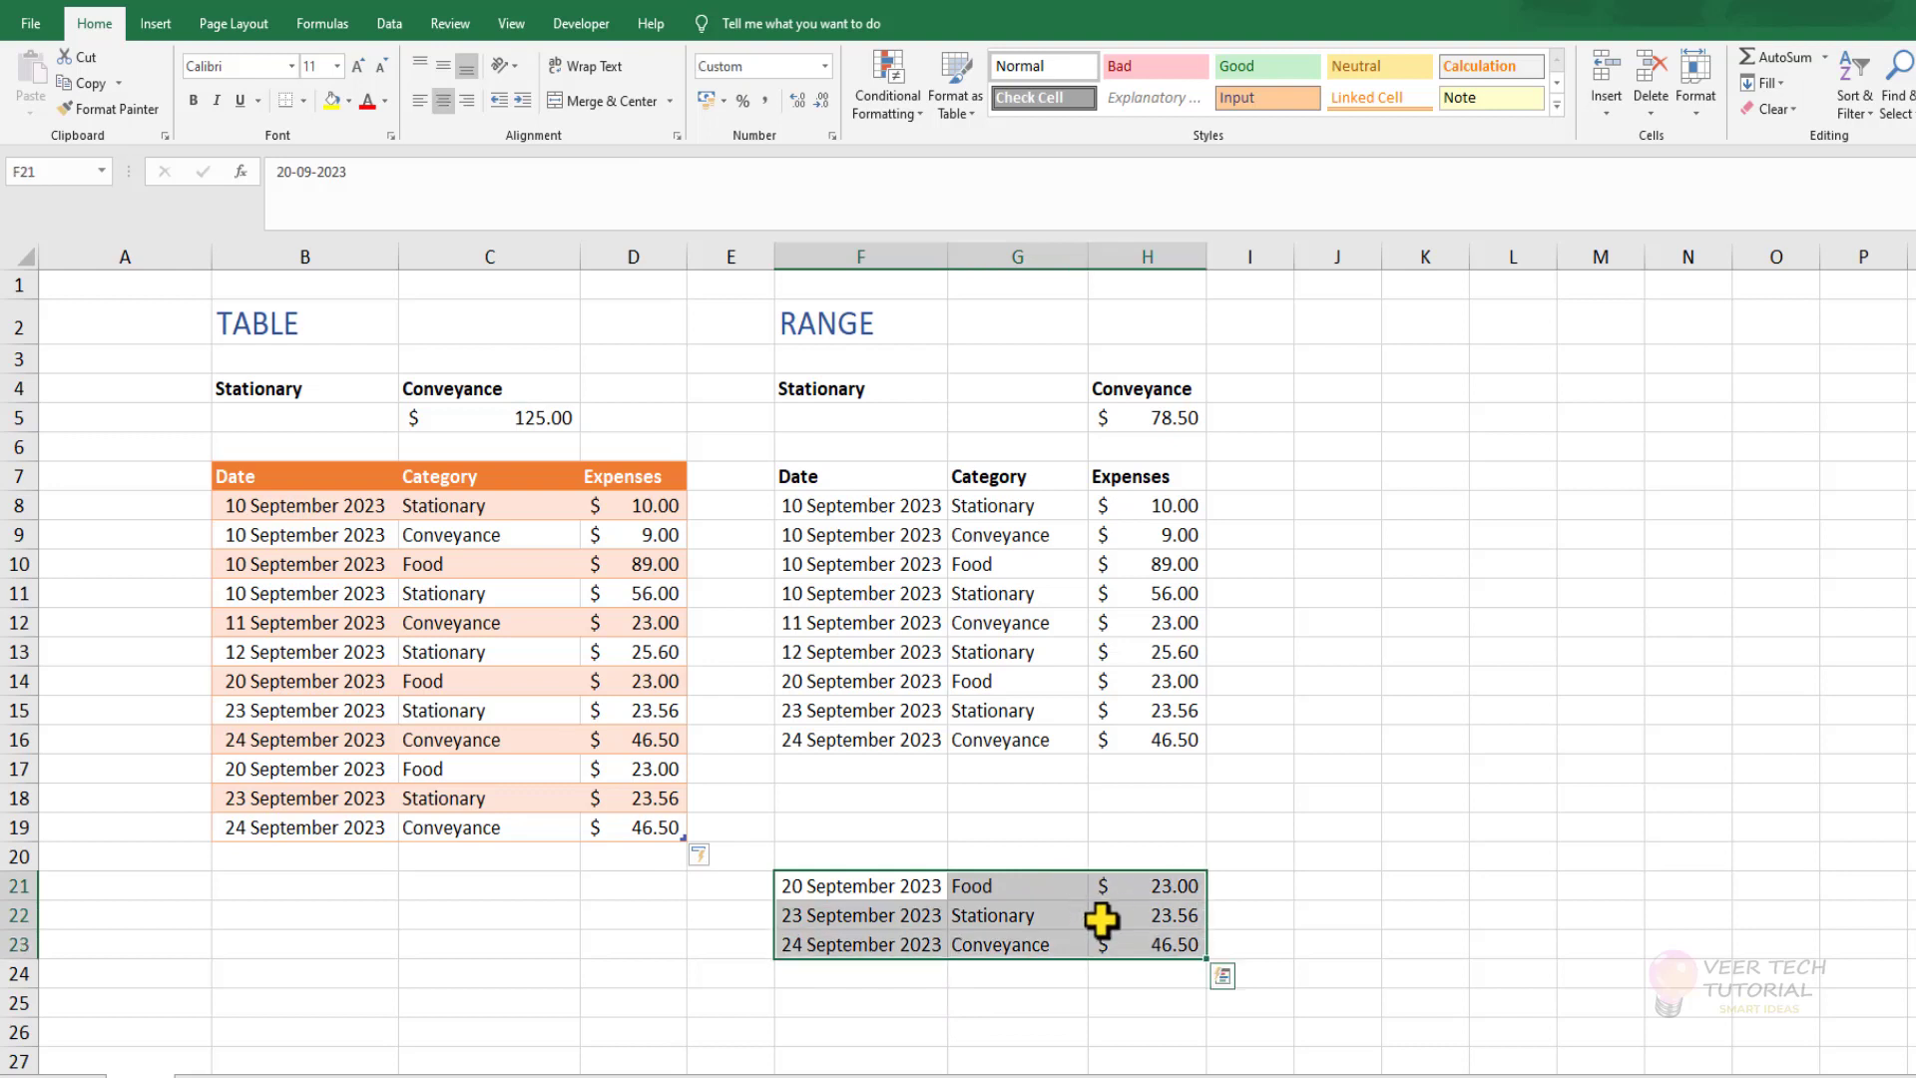
{"action": "left_click_drag", "start_coordinate": [1030, 873], "coordinate": [1006, 775]}
{"action": "left_click", "coordinate": [988, 913]}
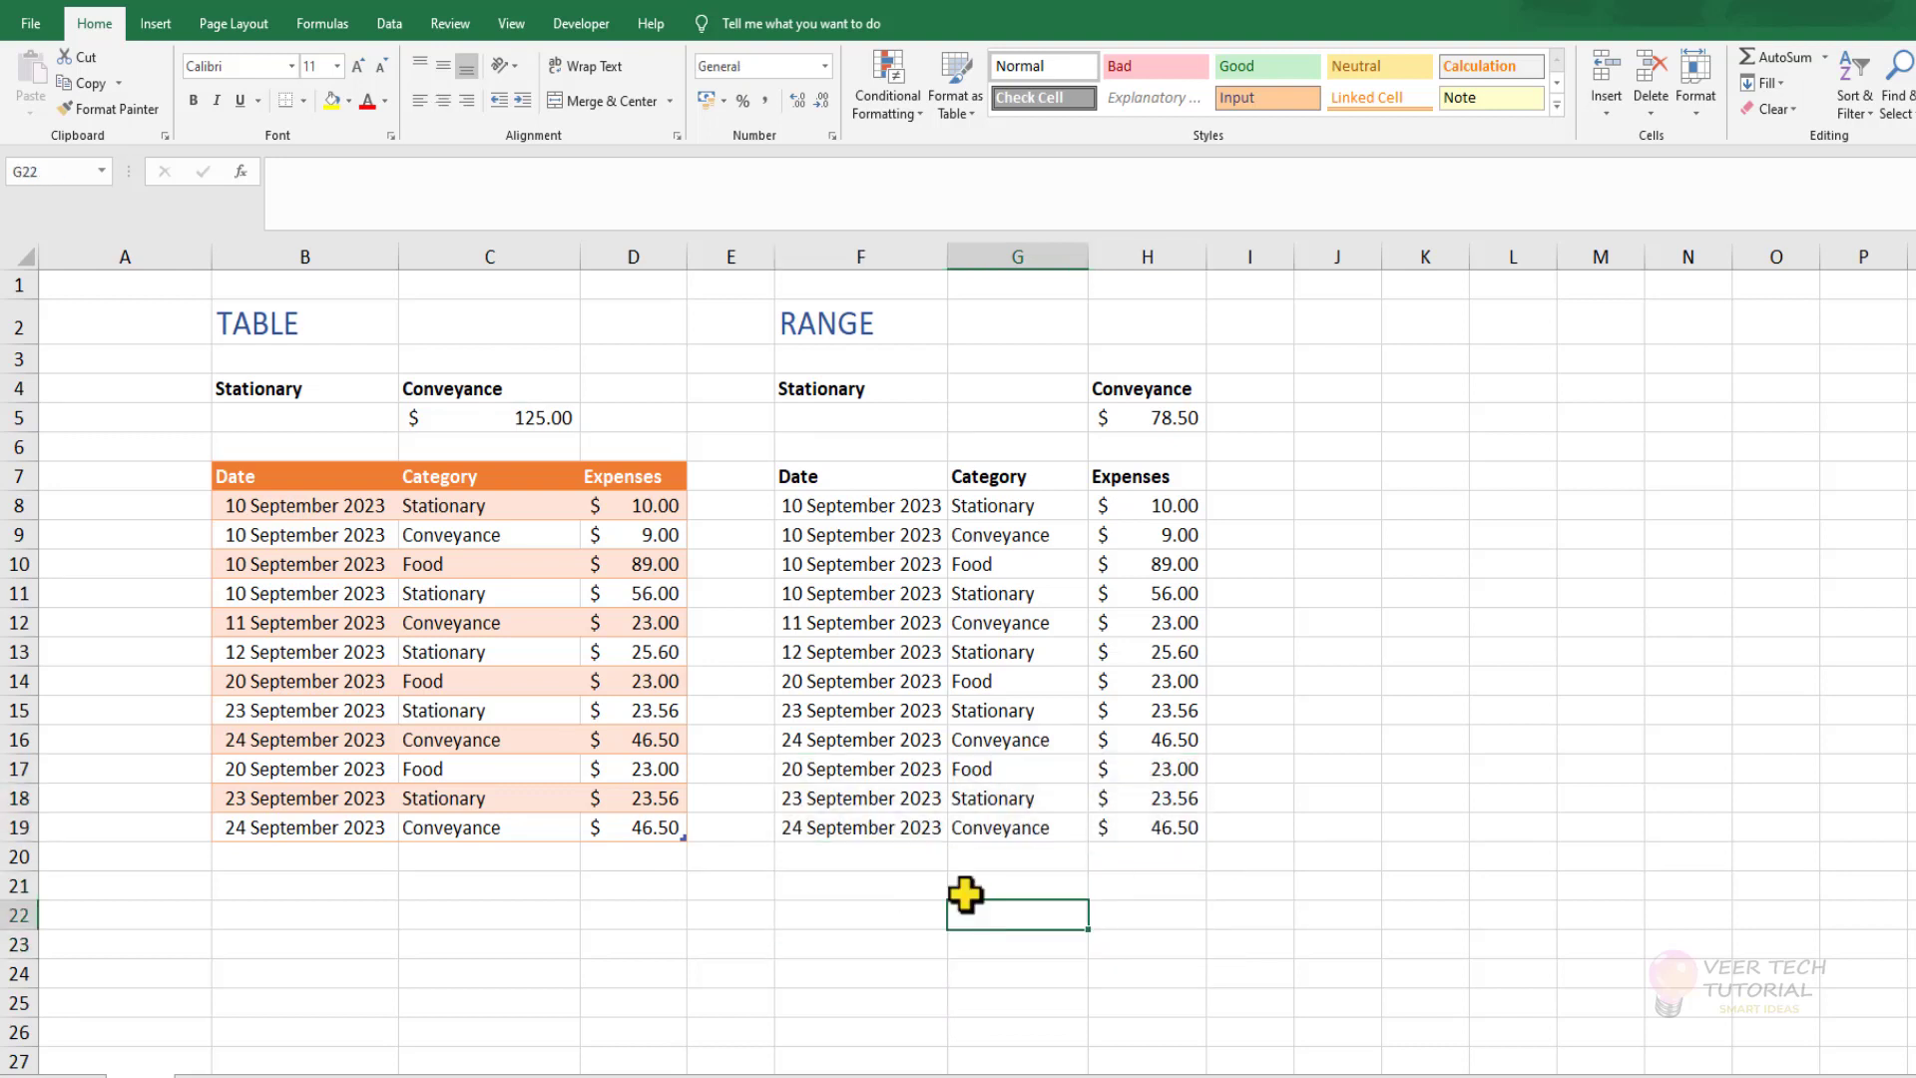
Extend both the criteria range and the sum range of the H5 formula down to row 19.
{"action": "left_click", "coordinate": [1145, 419]}
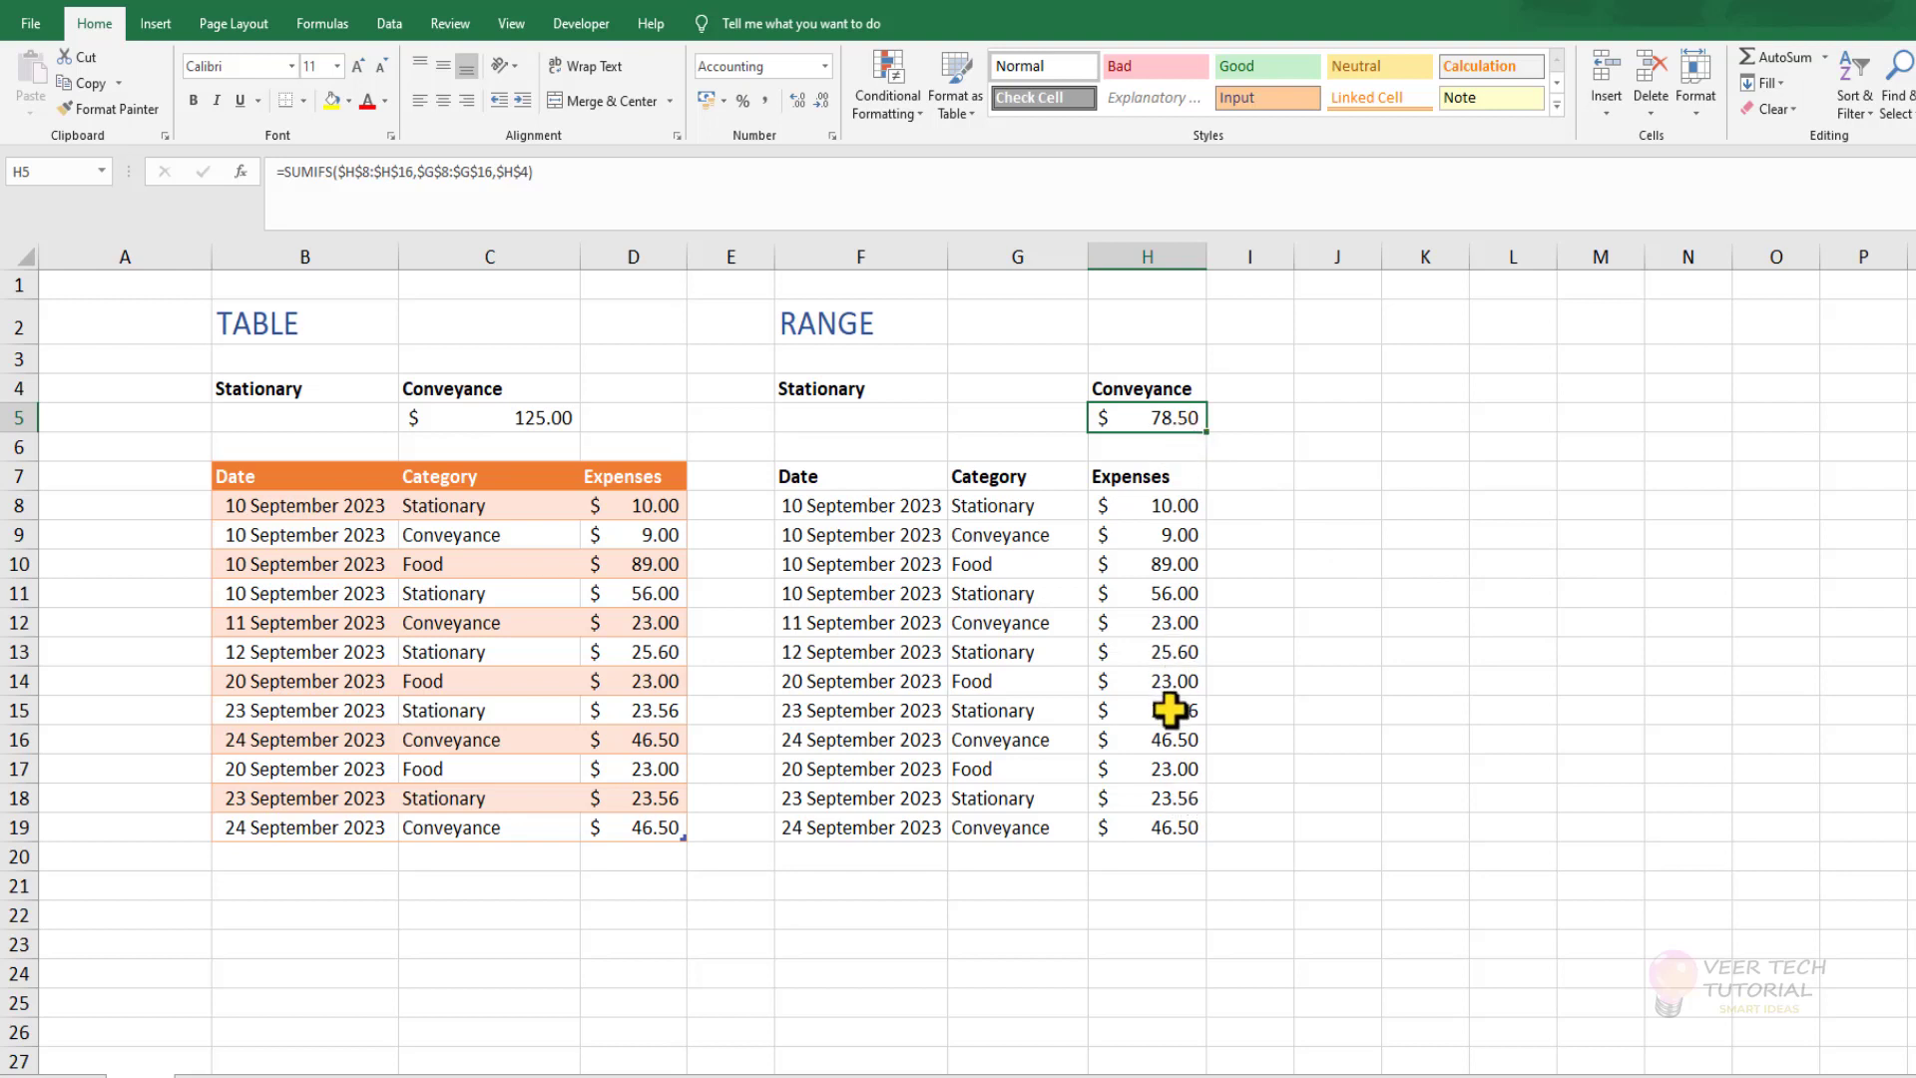
{"action": "key", "text": "F2"}
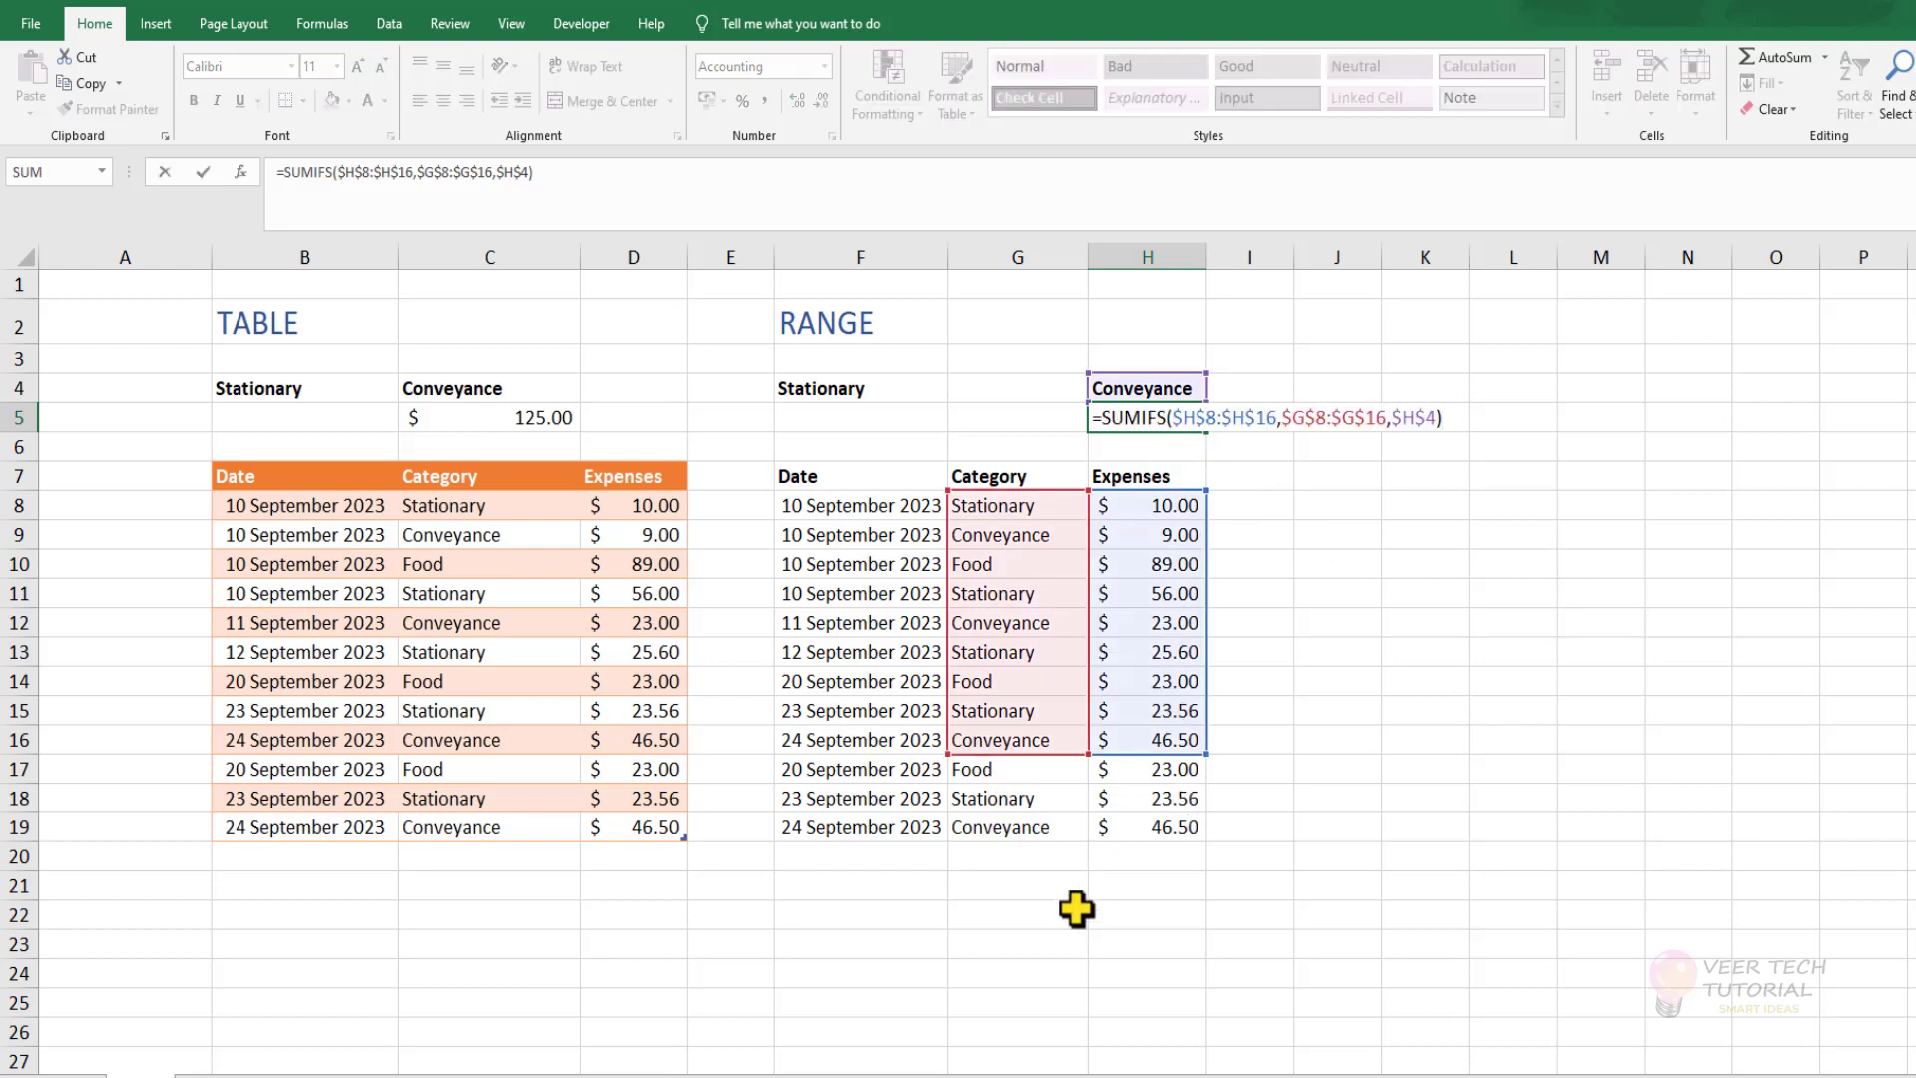
{"action": "left_click_drag", "start_coordinate": [943, 755], "coordinate": [953, 841]}
{"action": "left_click_drag", "start_coordinate": [1089, 754], "coordinate": [1088, 841]}
{"action": "key", "text": "Return"}
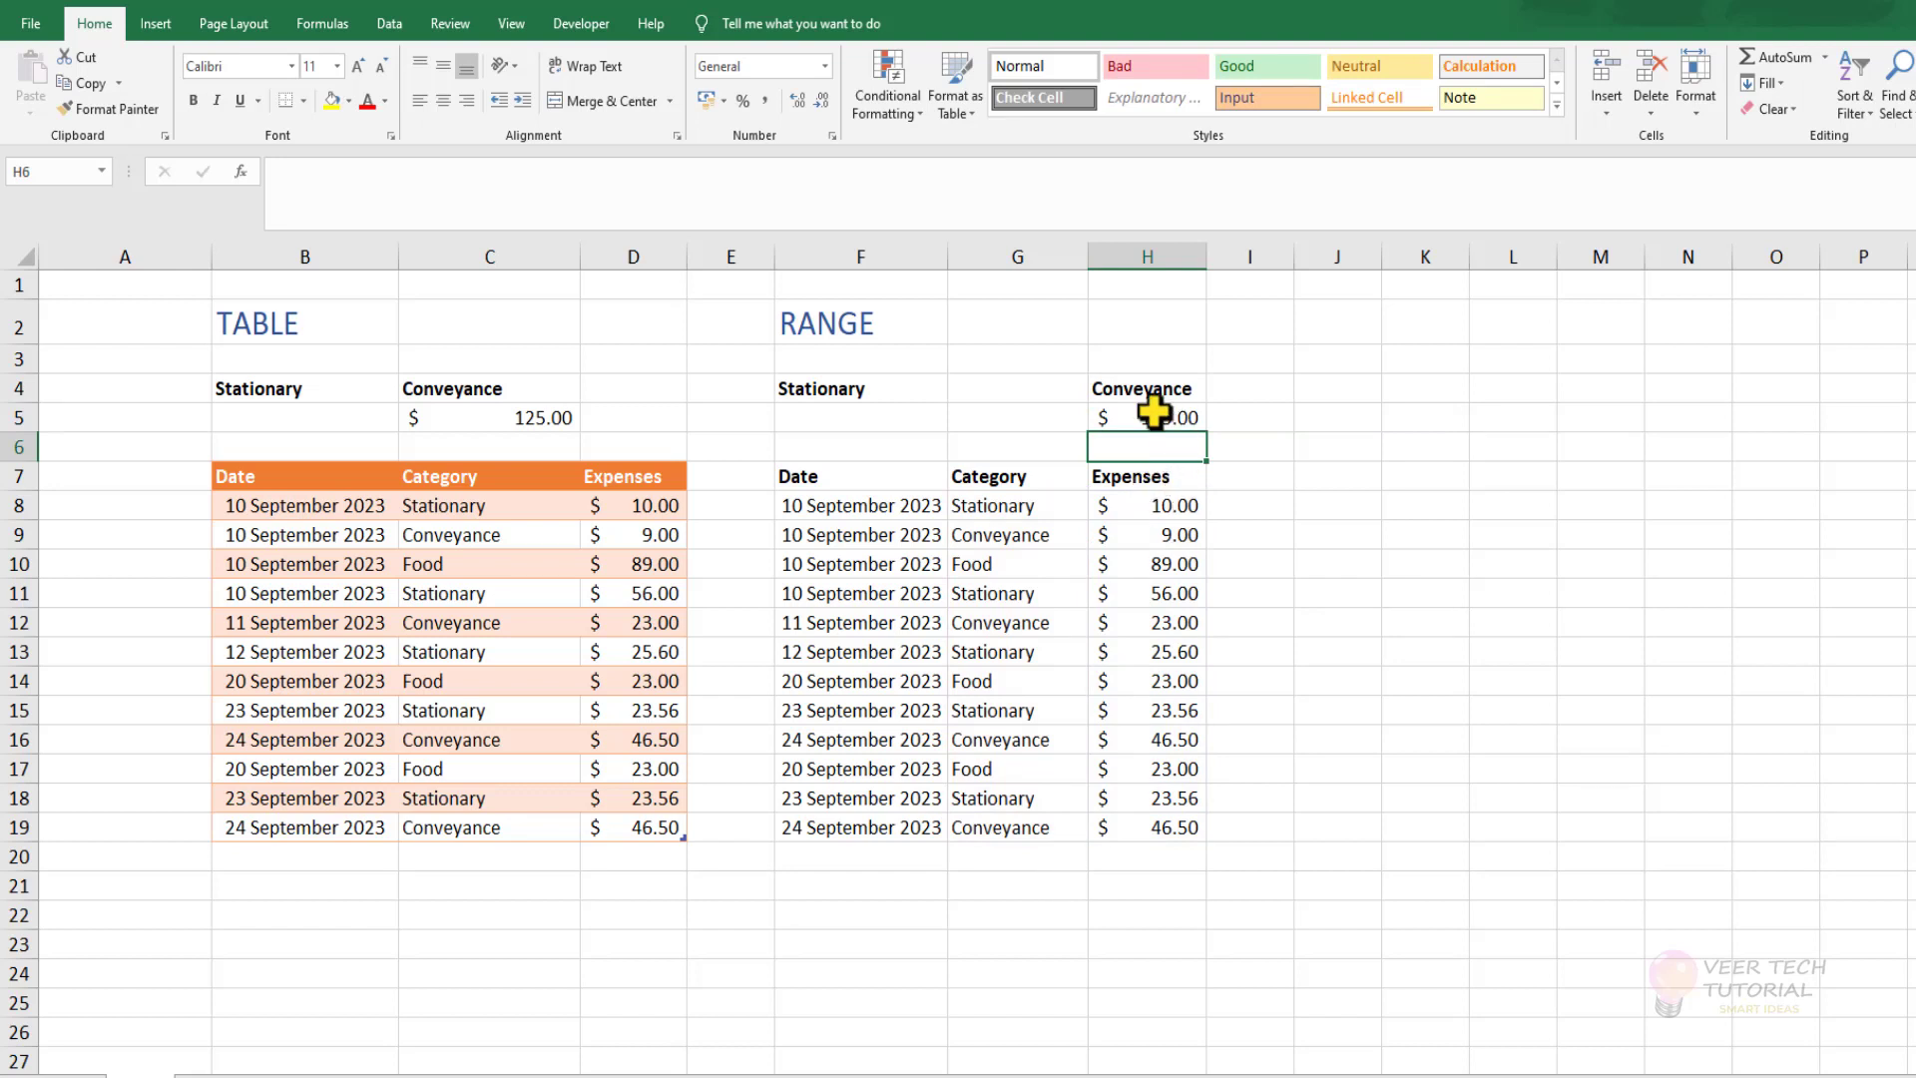
Insert a new column at E, between the table and the plain range.
{"action": "left_click", "coordinate": [757, 251]}
{"action": "right_click", "coordinate": [754, 252]}
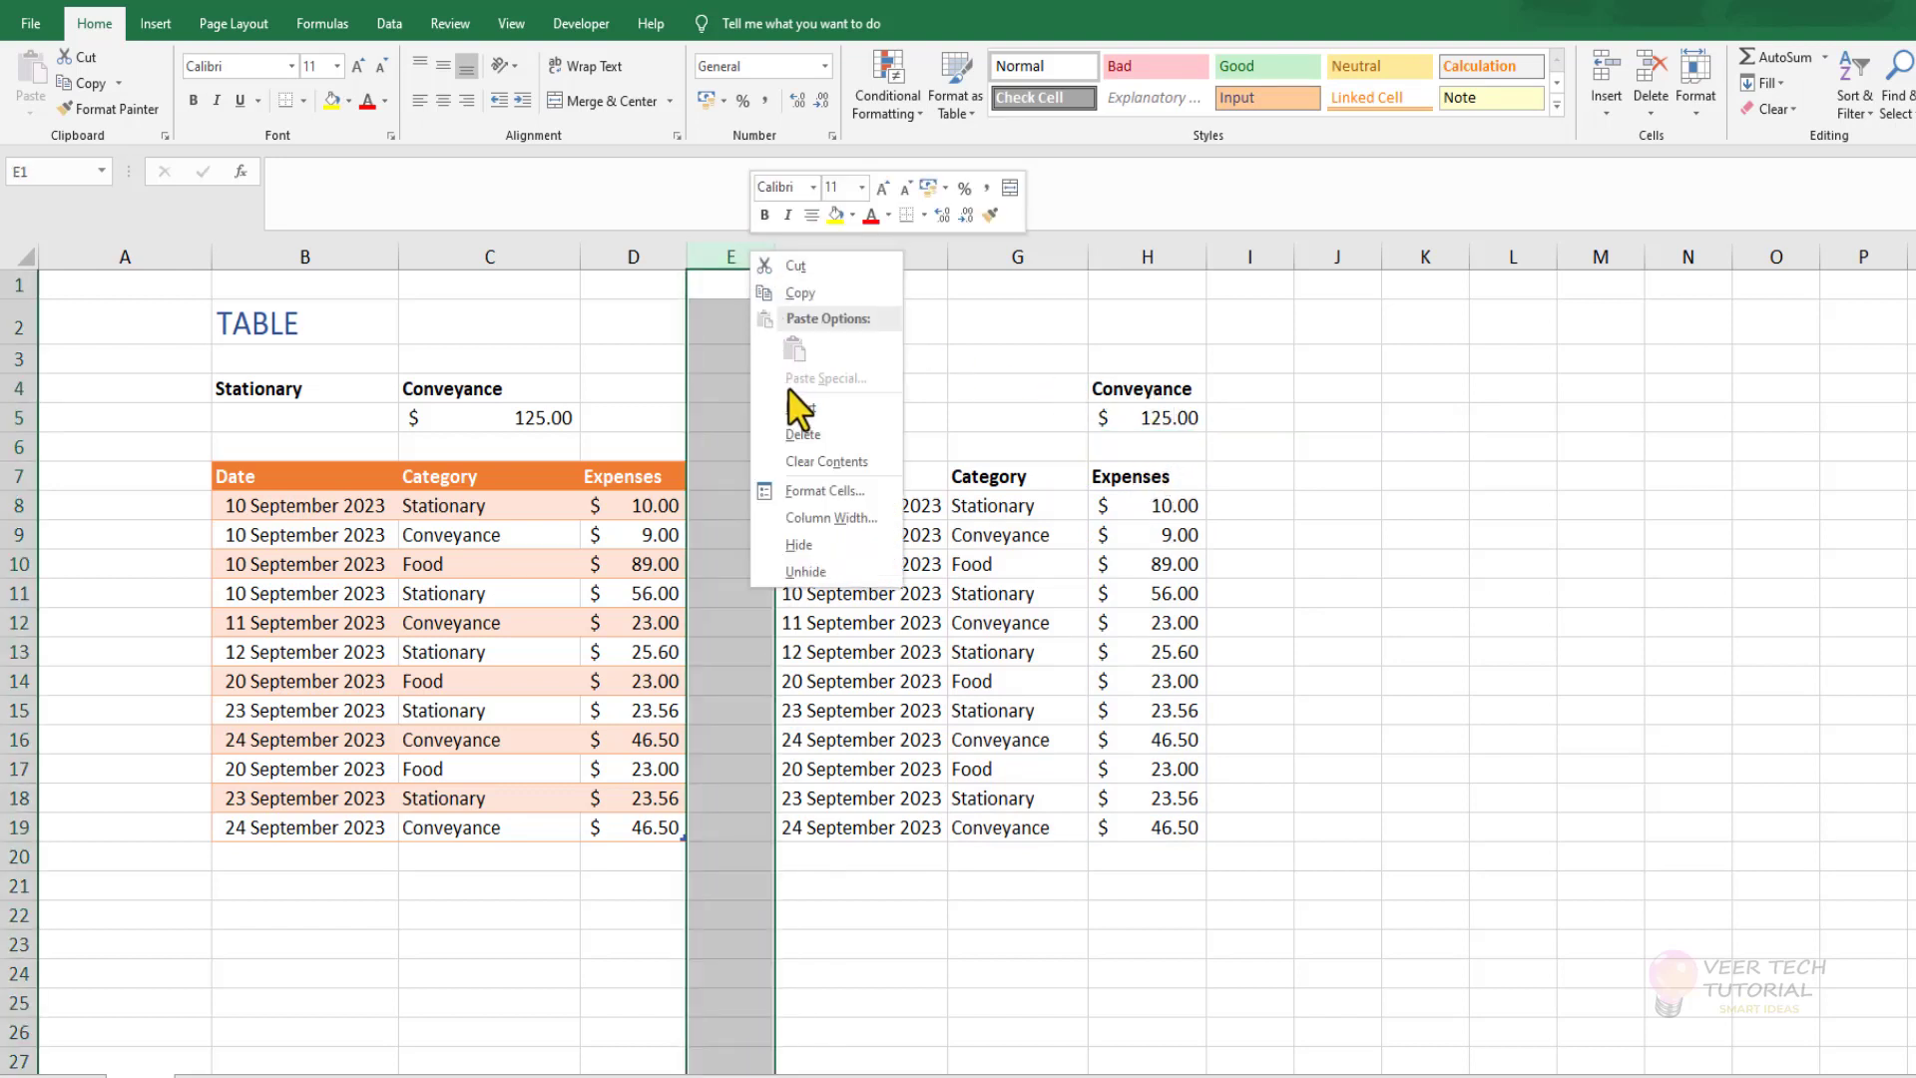
{"action": "left_click", "coordinate": [798, 407]}
{"action": "left_click", "coordinate": [731, 707]}
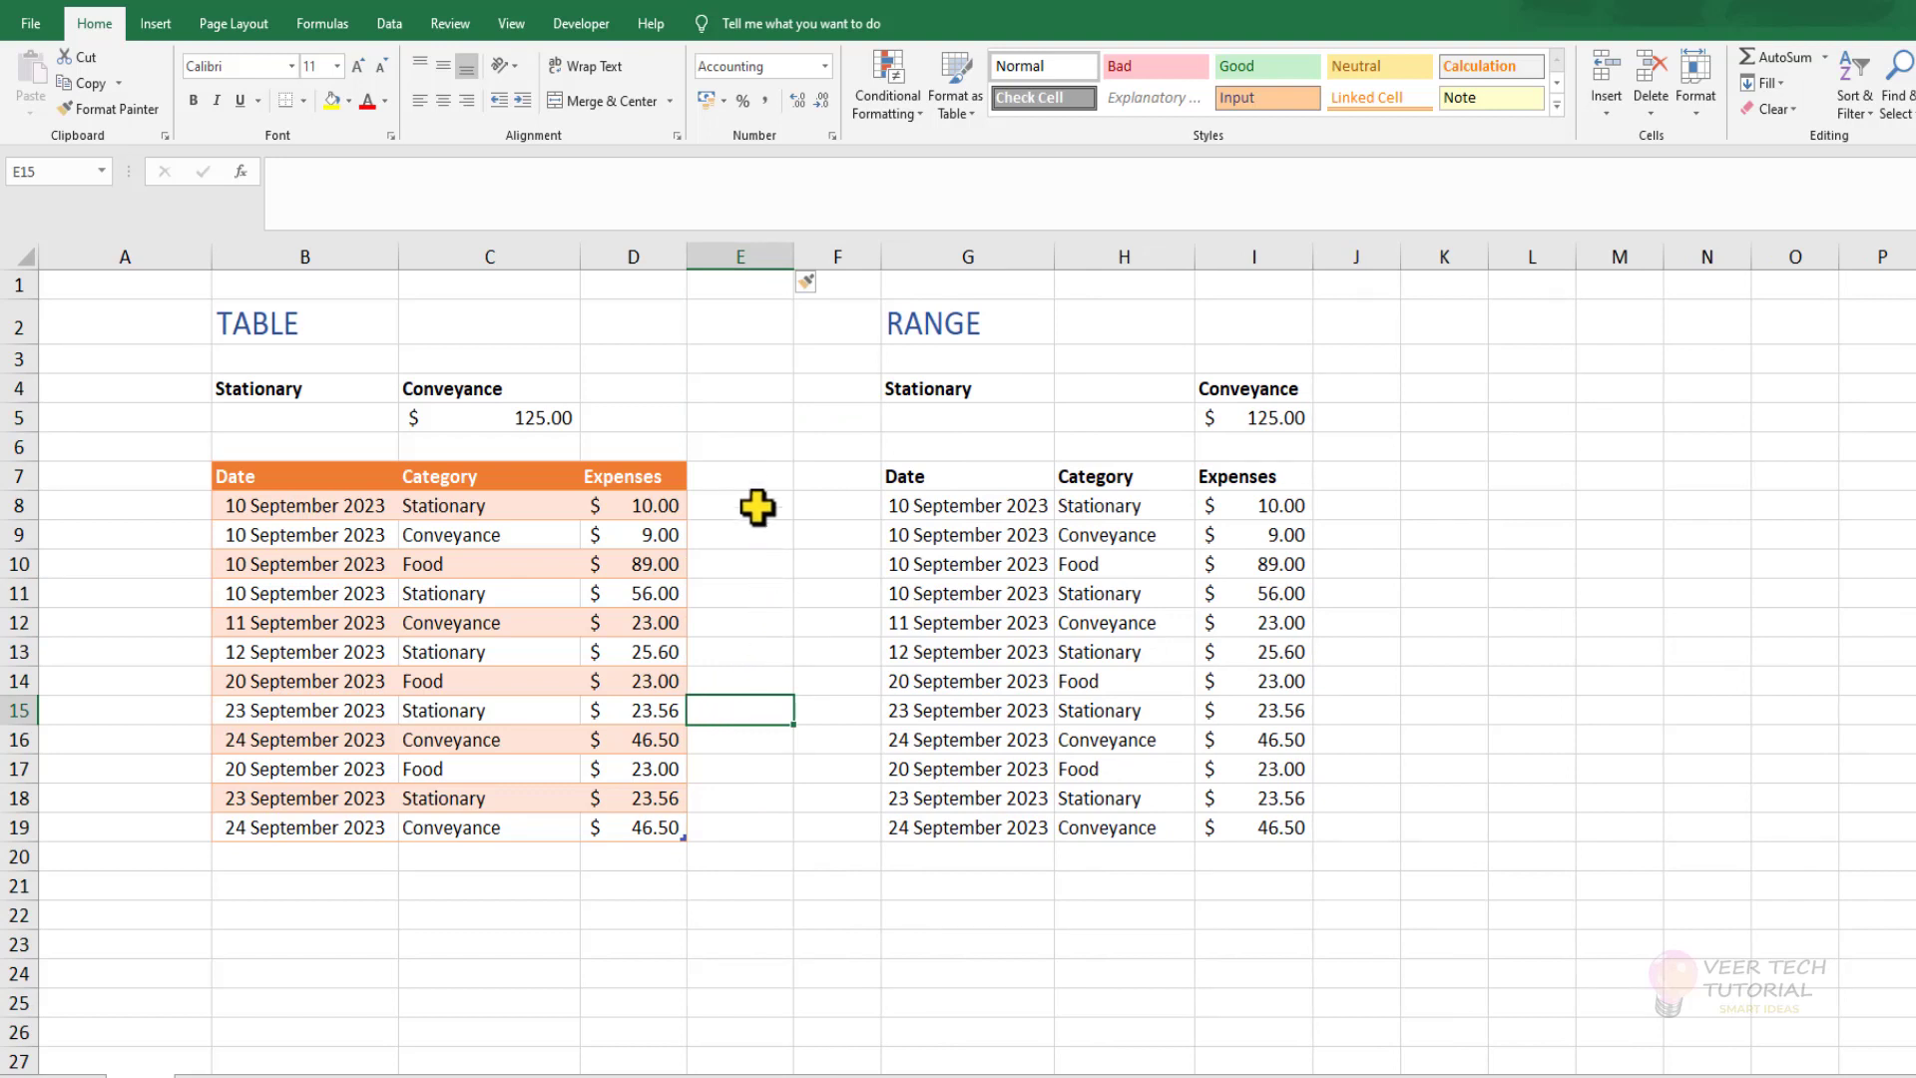
{"action": "left_click", "coordinate": [744, 476]}
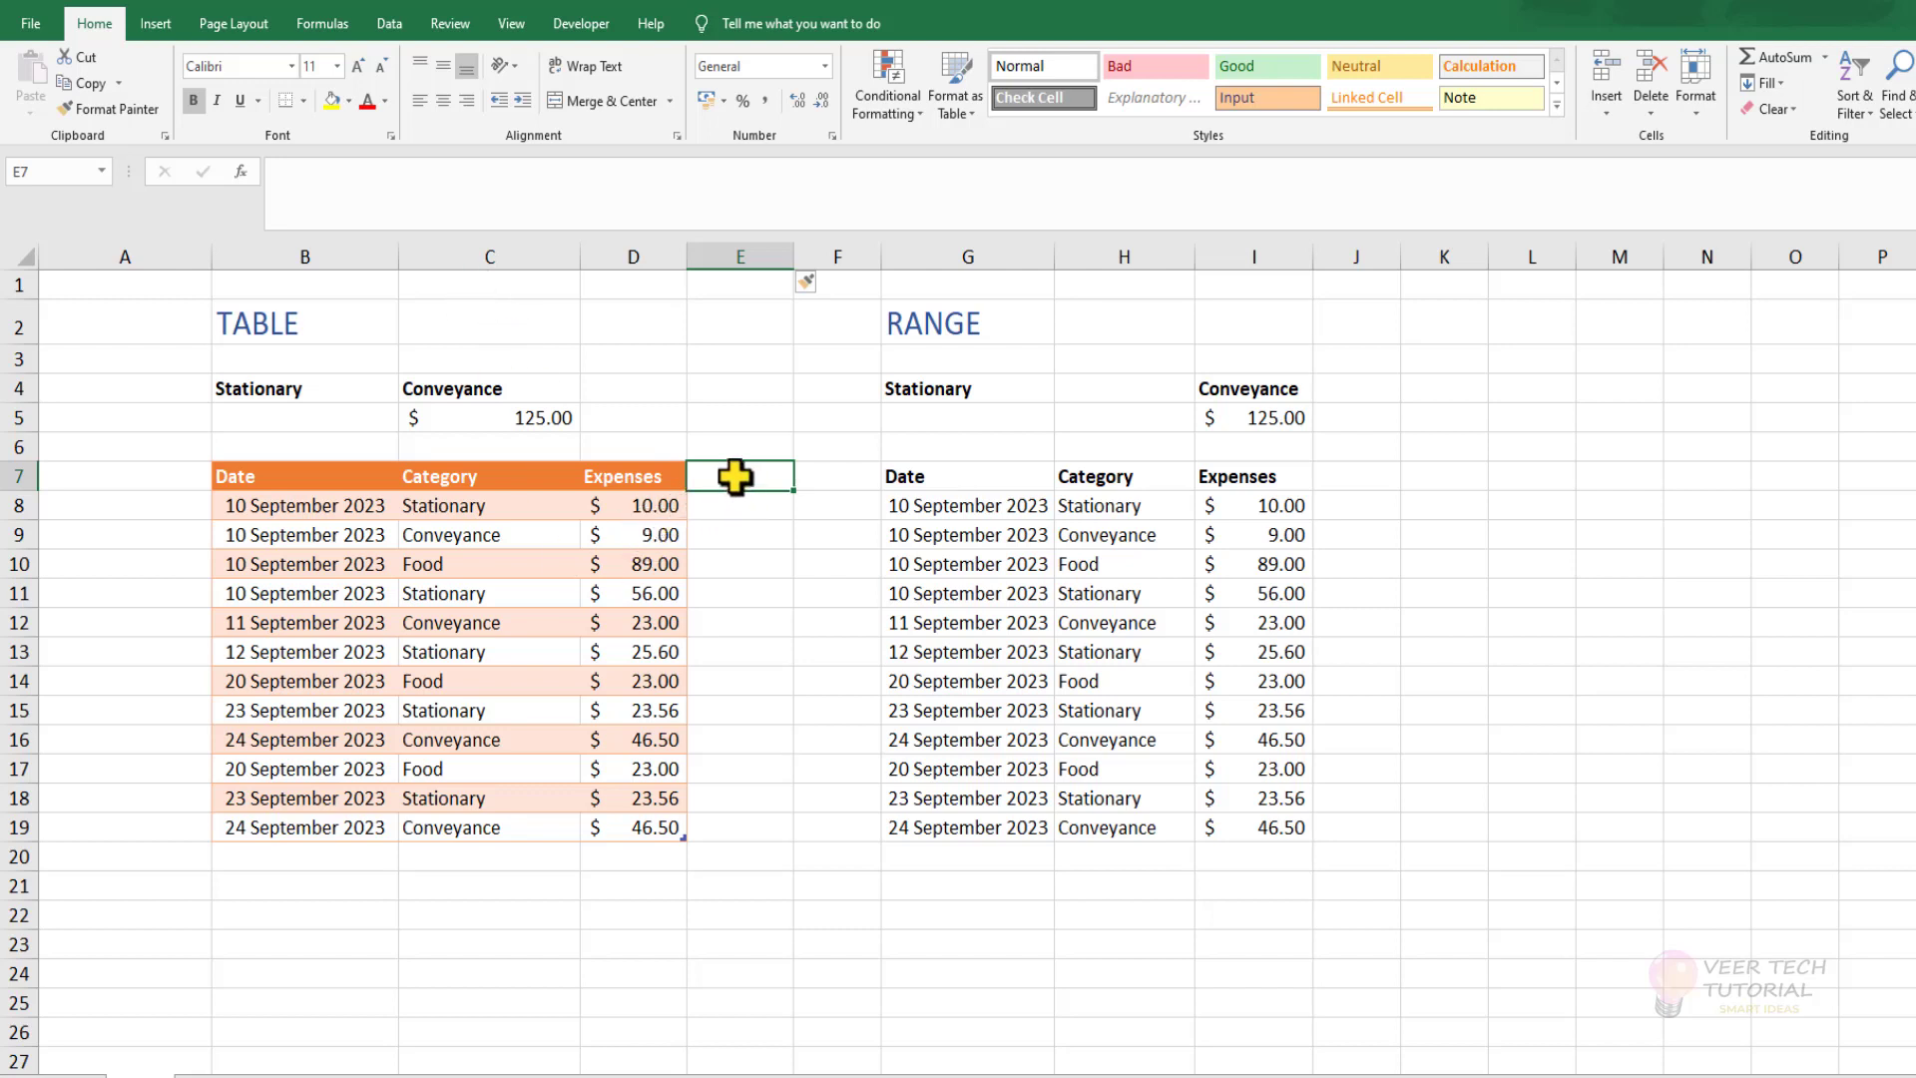
{"action": "type", "text": "Tax"}
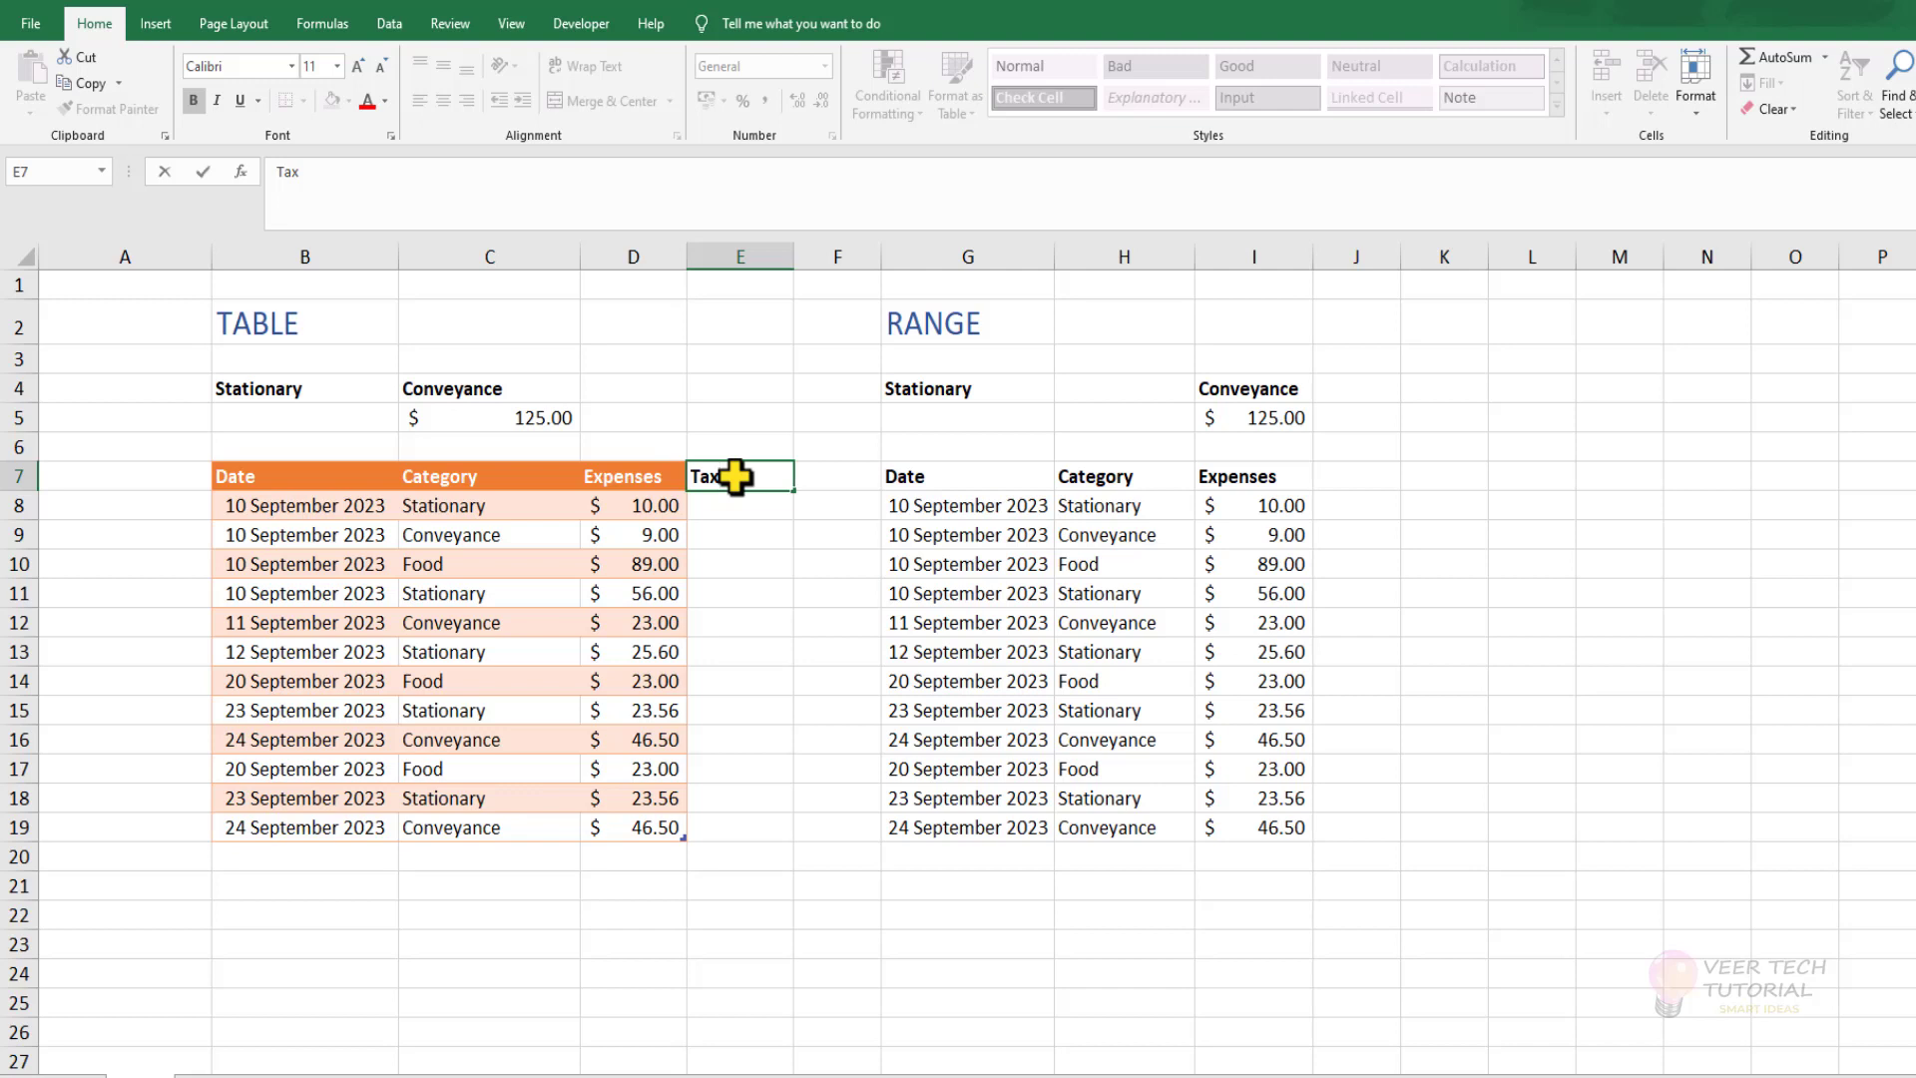
{"action": "key", "text": "Return"}
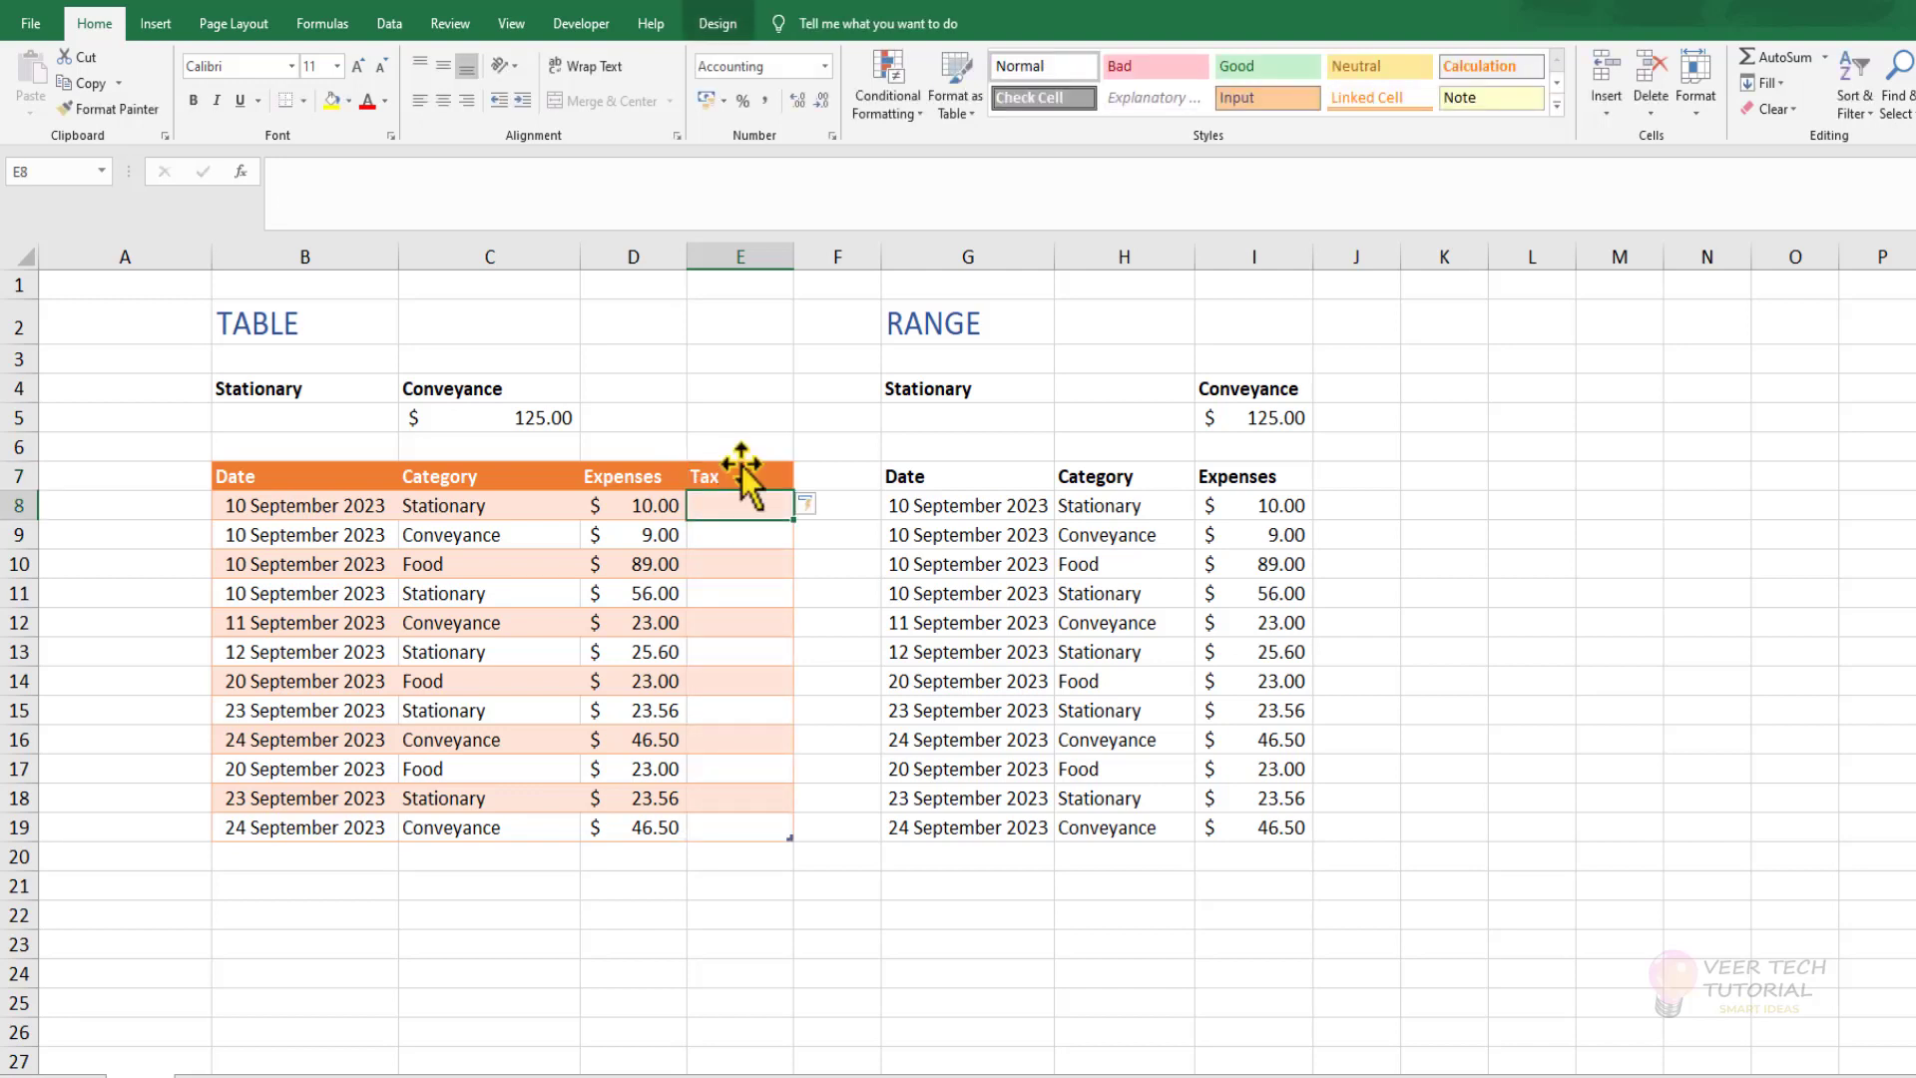
{"action": "type", "text": "="}
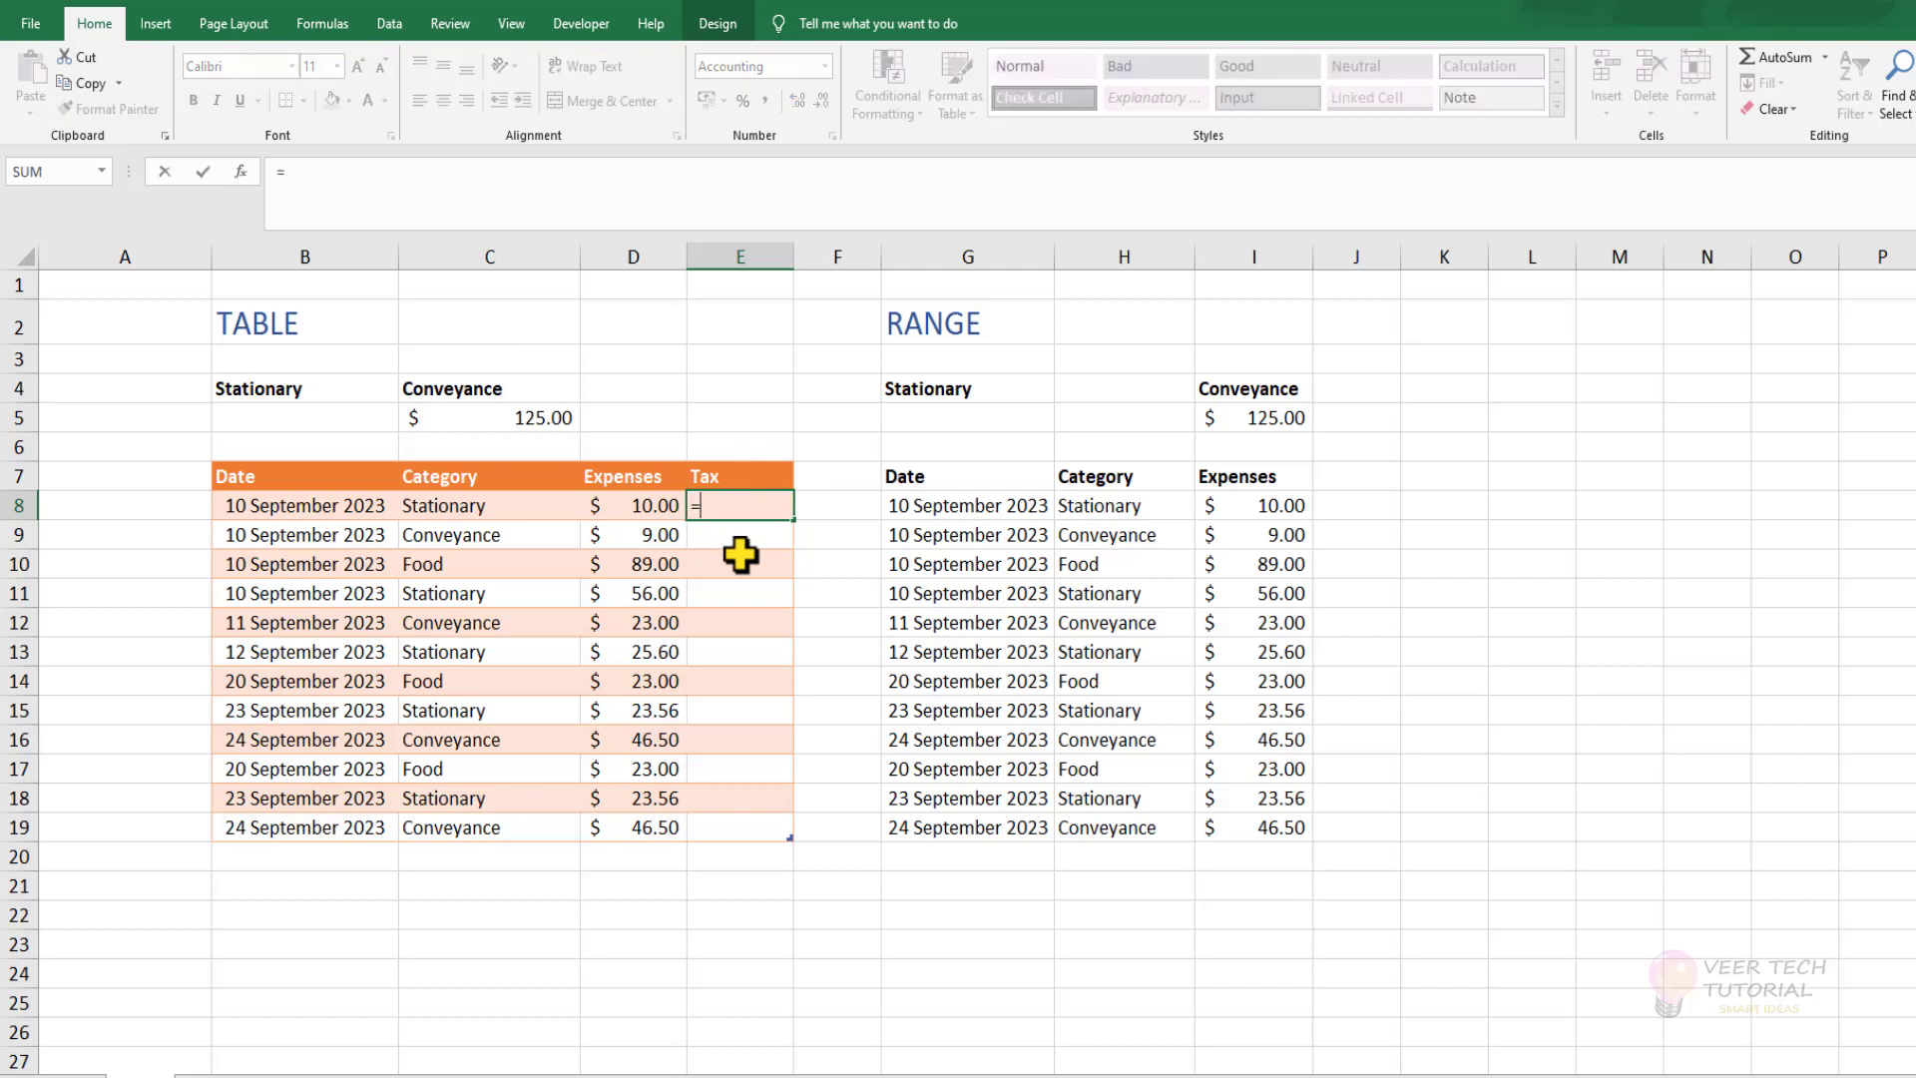
{"action": "key", "text": "Left"}
{"action": "type", "text": "*"}
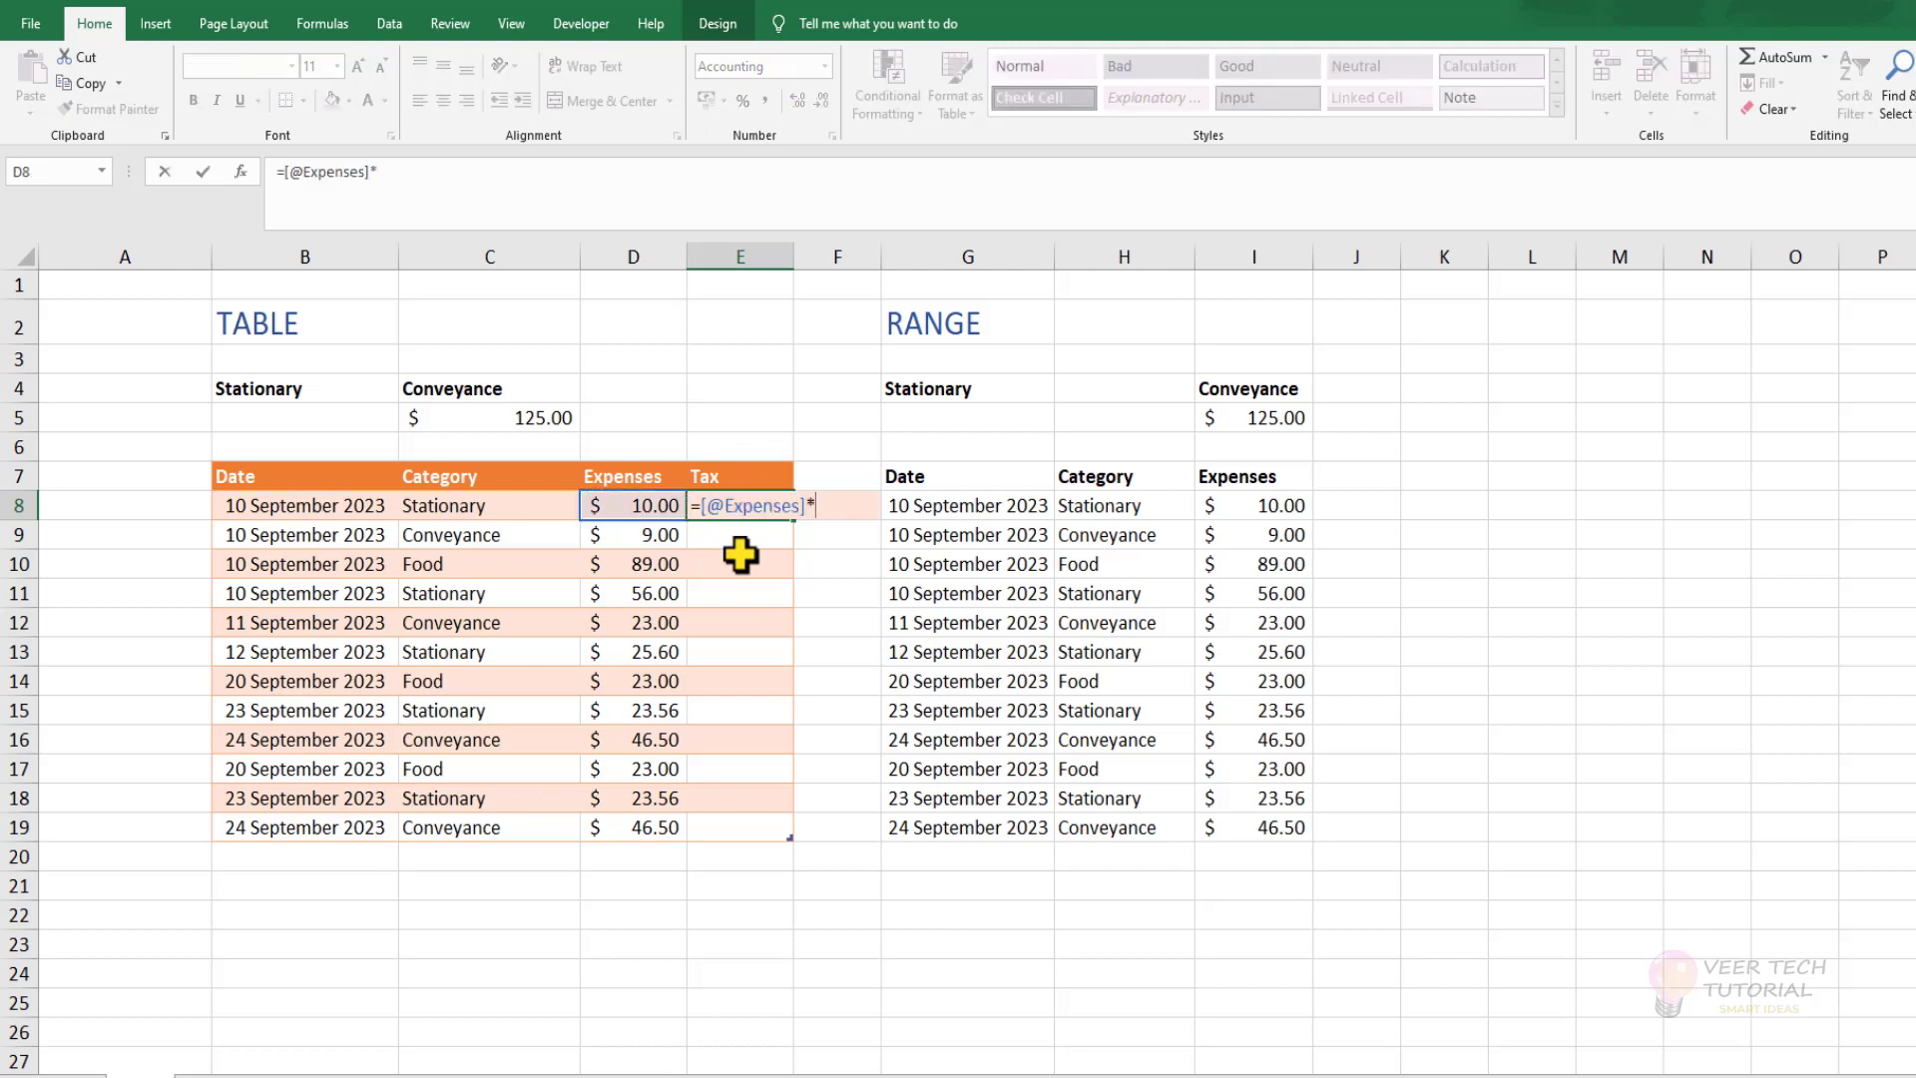
{"action": "type", "text": ".18"}
{"action": "key", "text": "Return"}
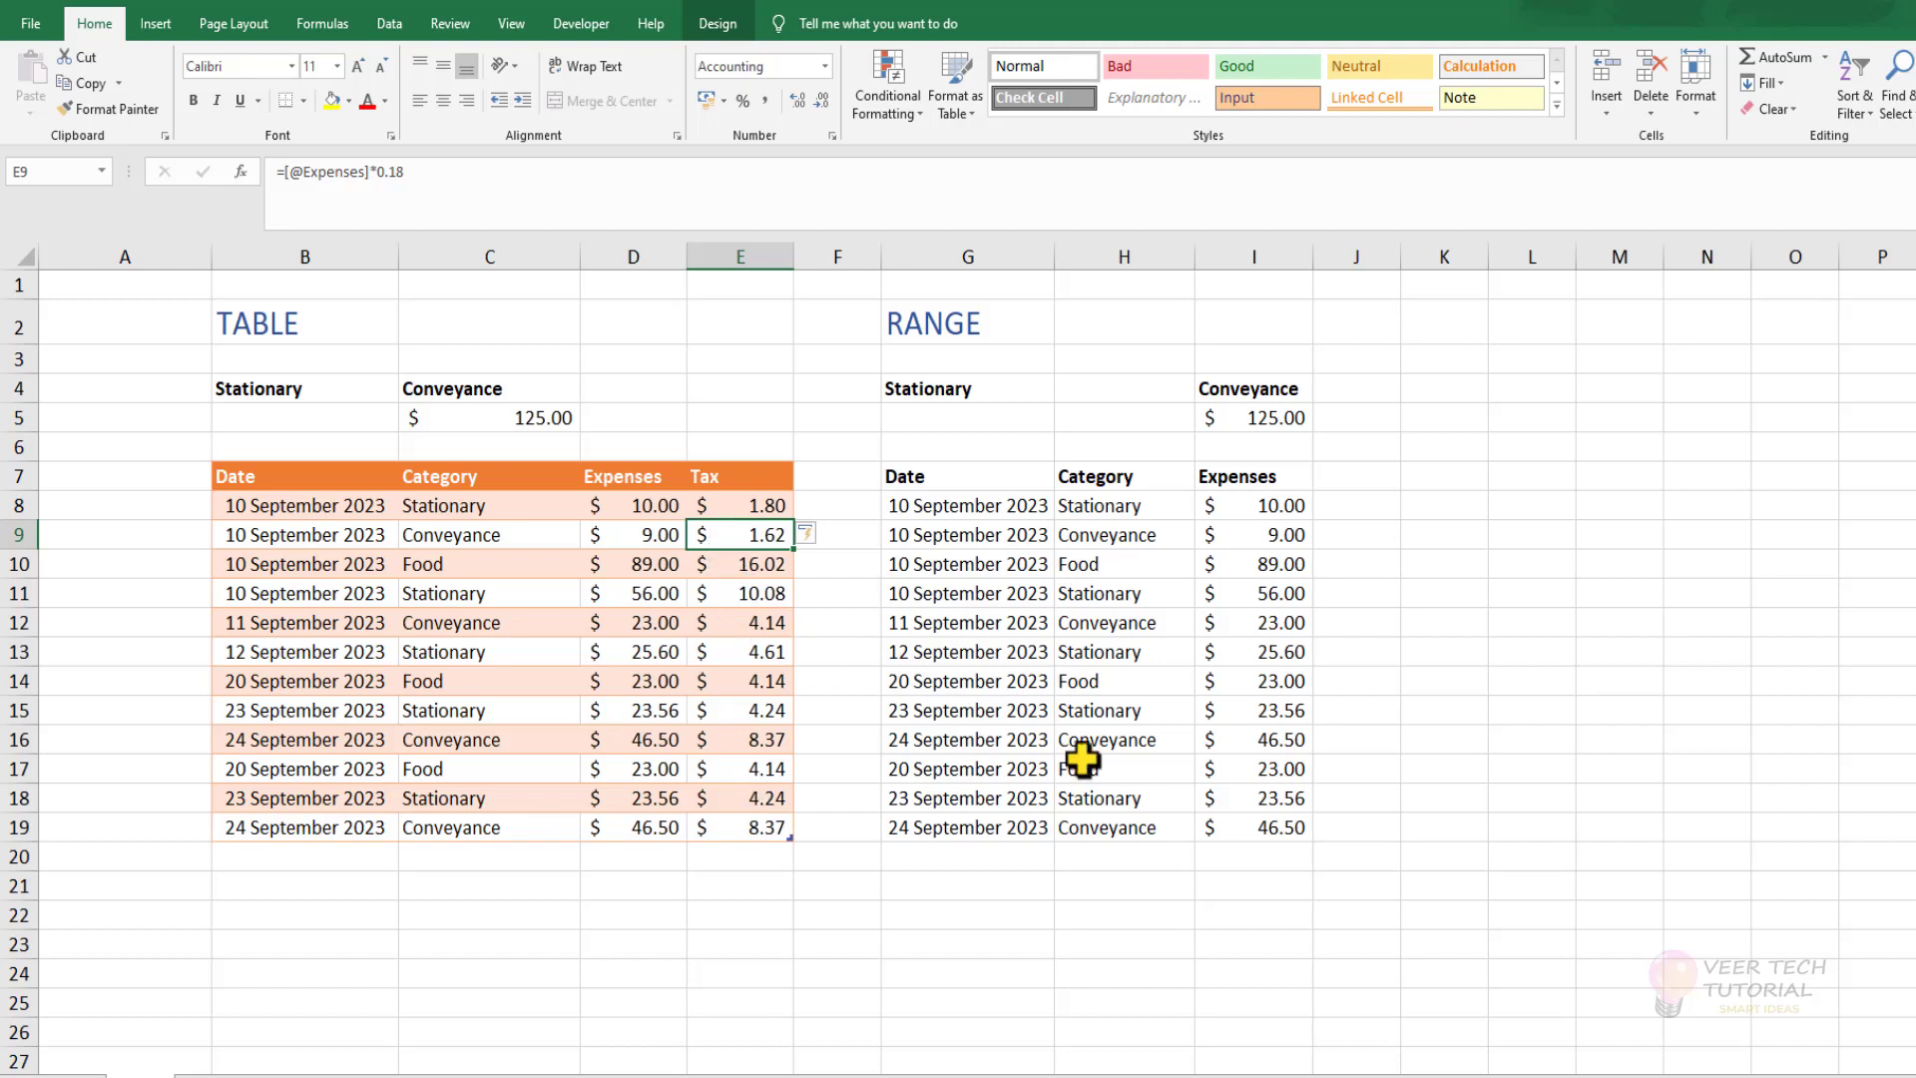
Add a "tax" heading in J7 beside the plain range and enter =I8*18% in J8.
{"action": "left_click", "coordinate": [1362, 476]}
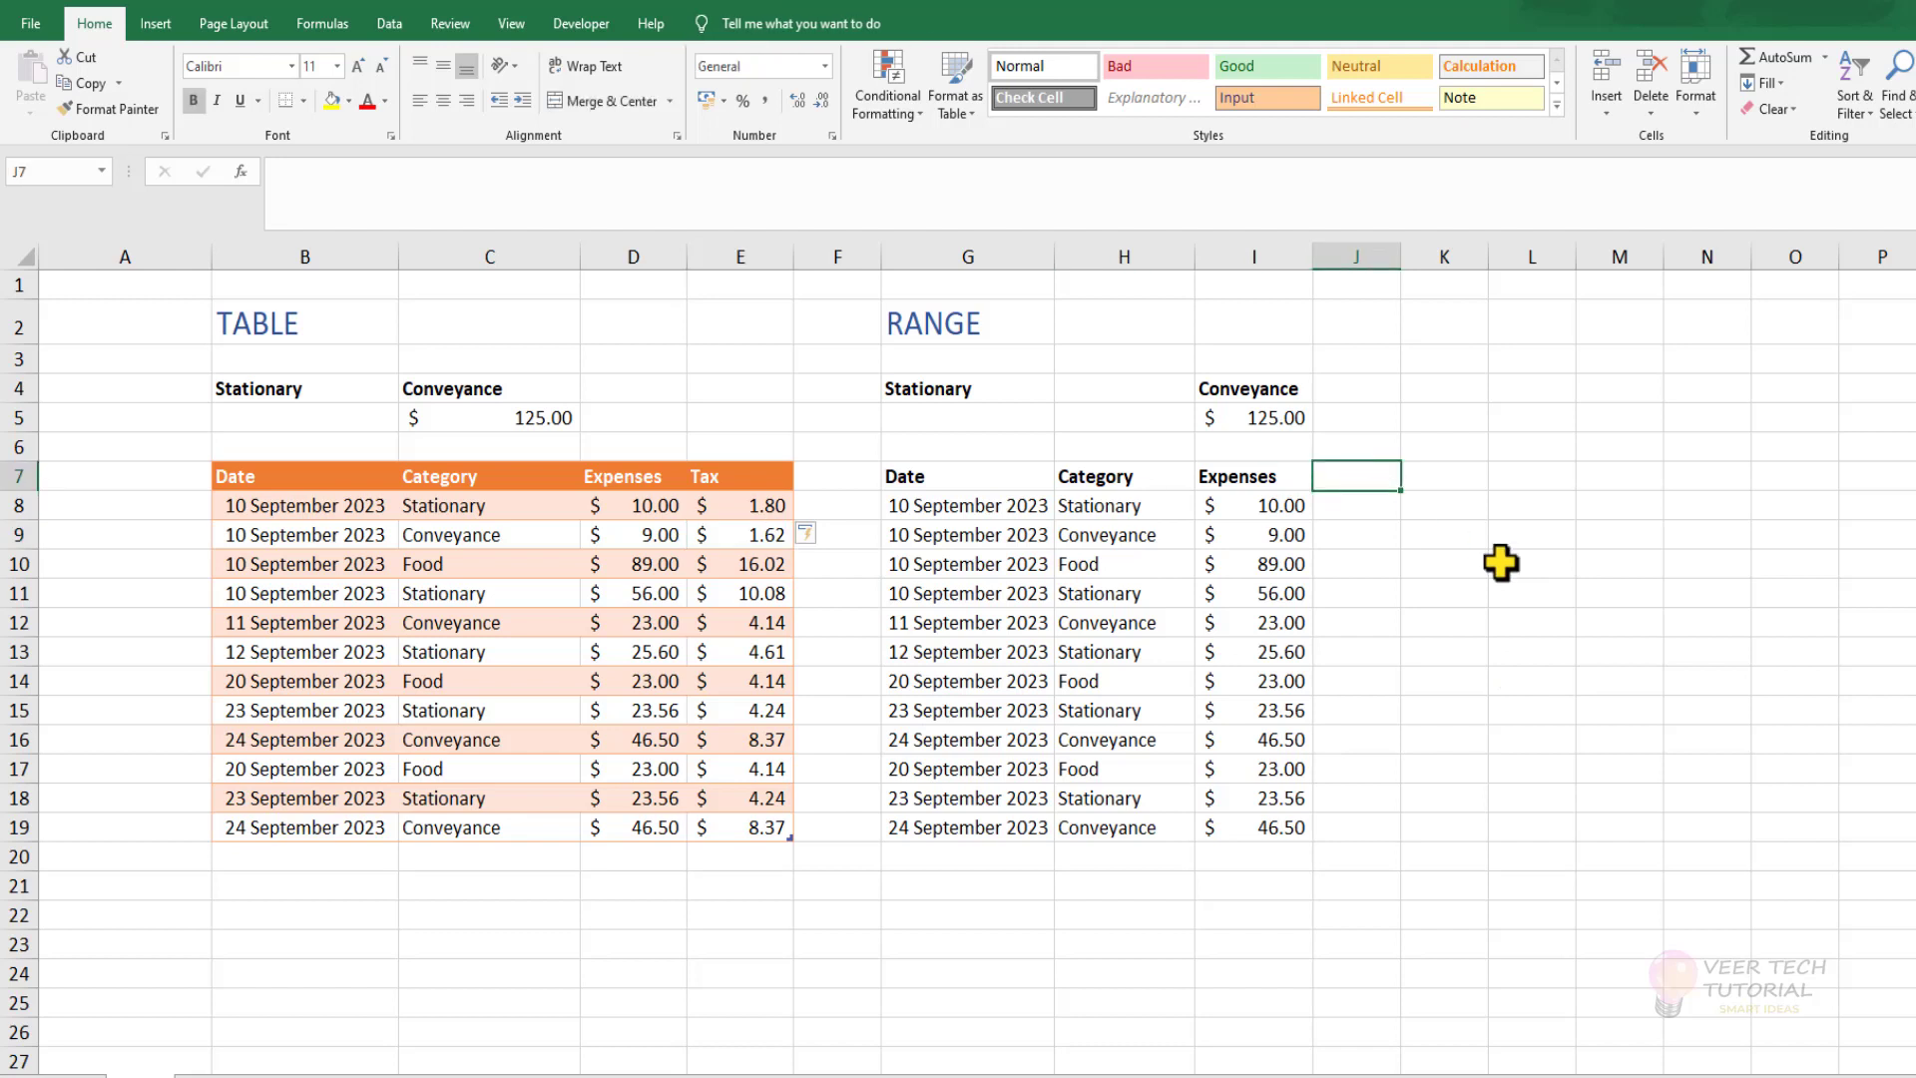
{"action": "type", "text": "tax"}
{"action": "key", "text": "Return"}
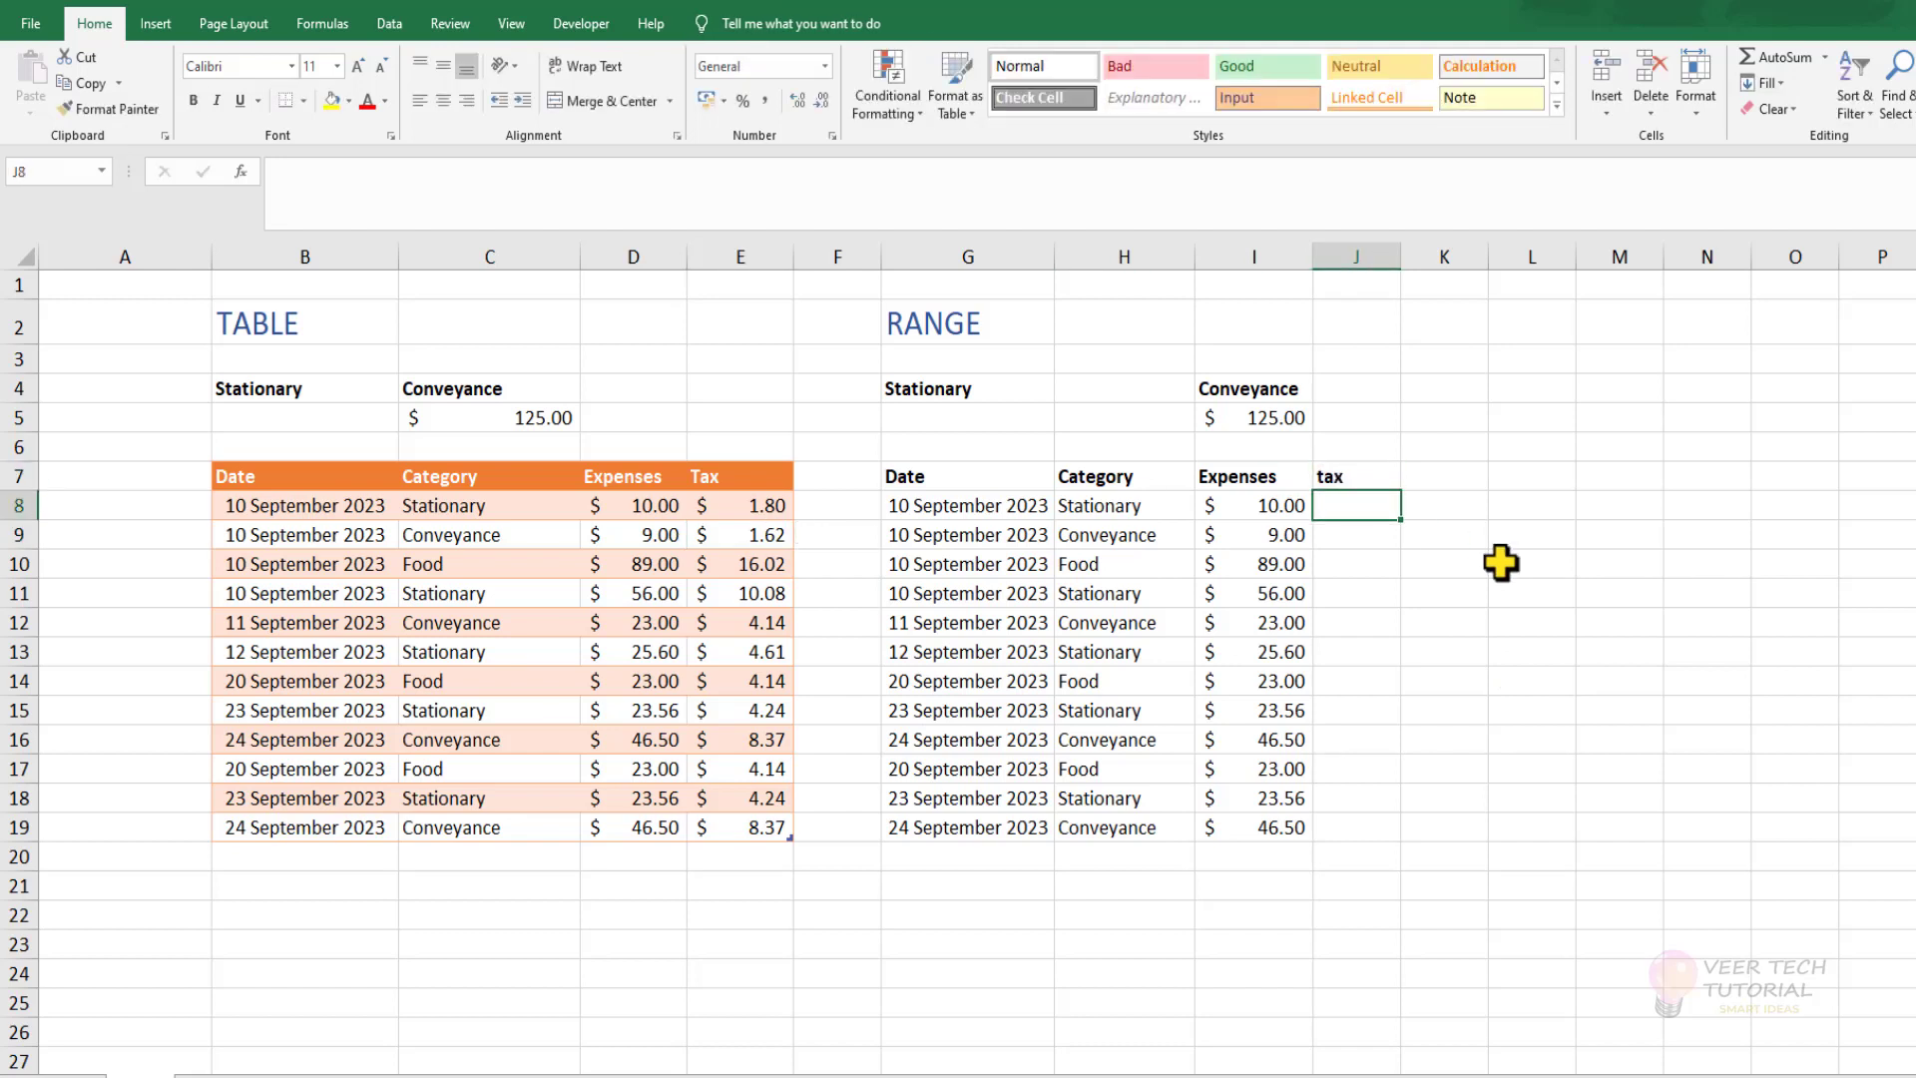
{"action": "type", "text": "="}
{"action": "key", "text": "Left"}
{"action": "type", "text": "*"}
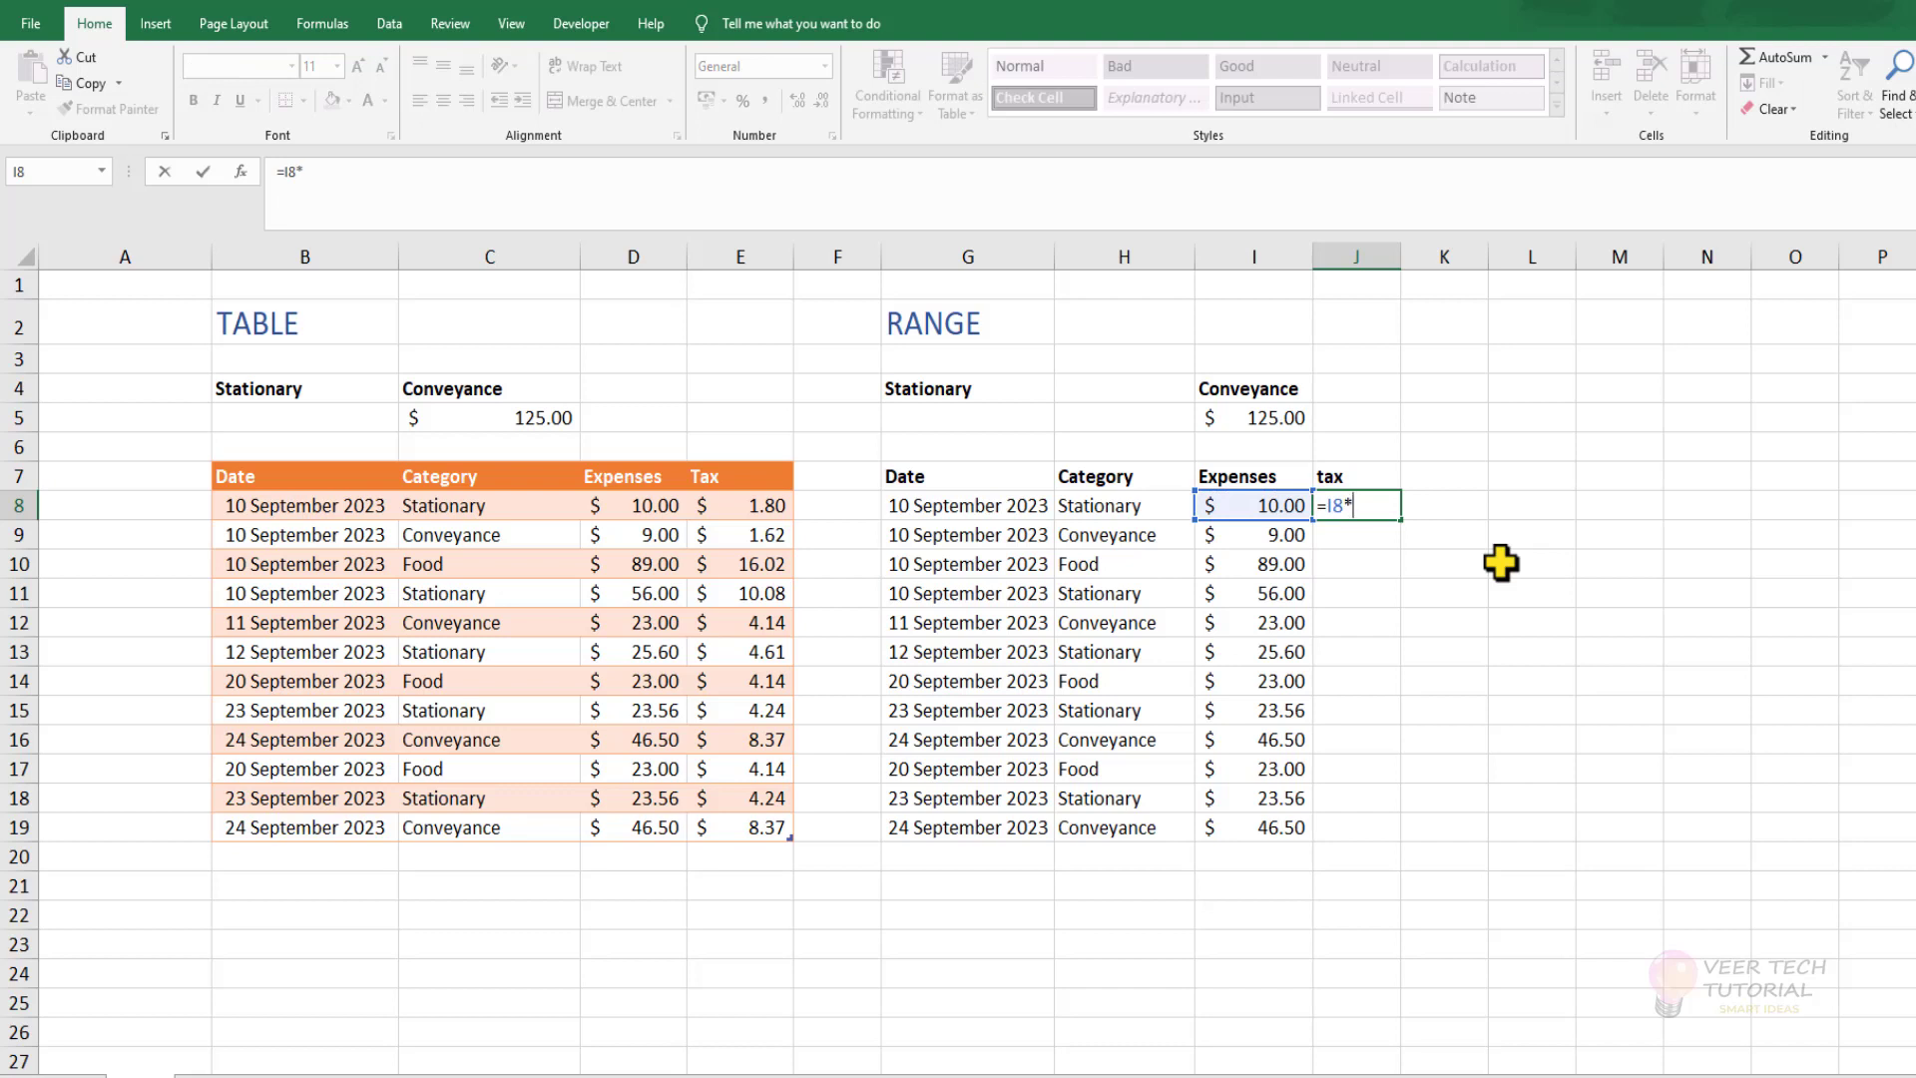
{"action": "type", "text": "18%"}
{"action": "key", "text": "Return"}
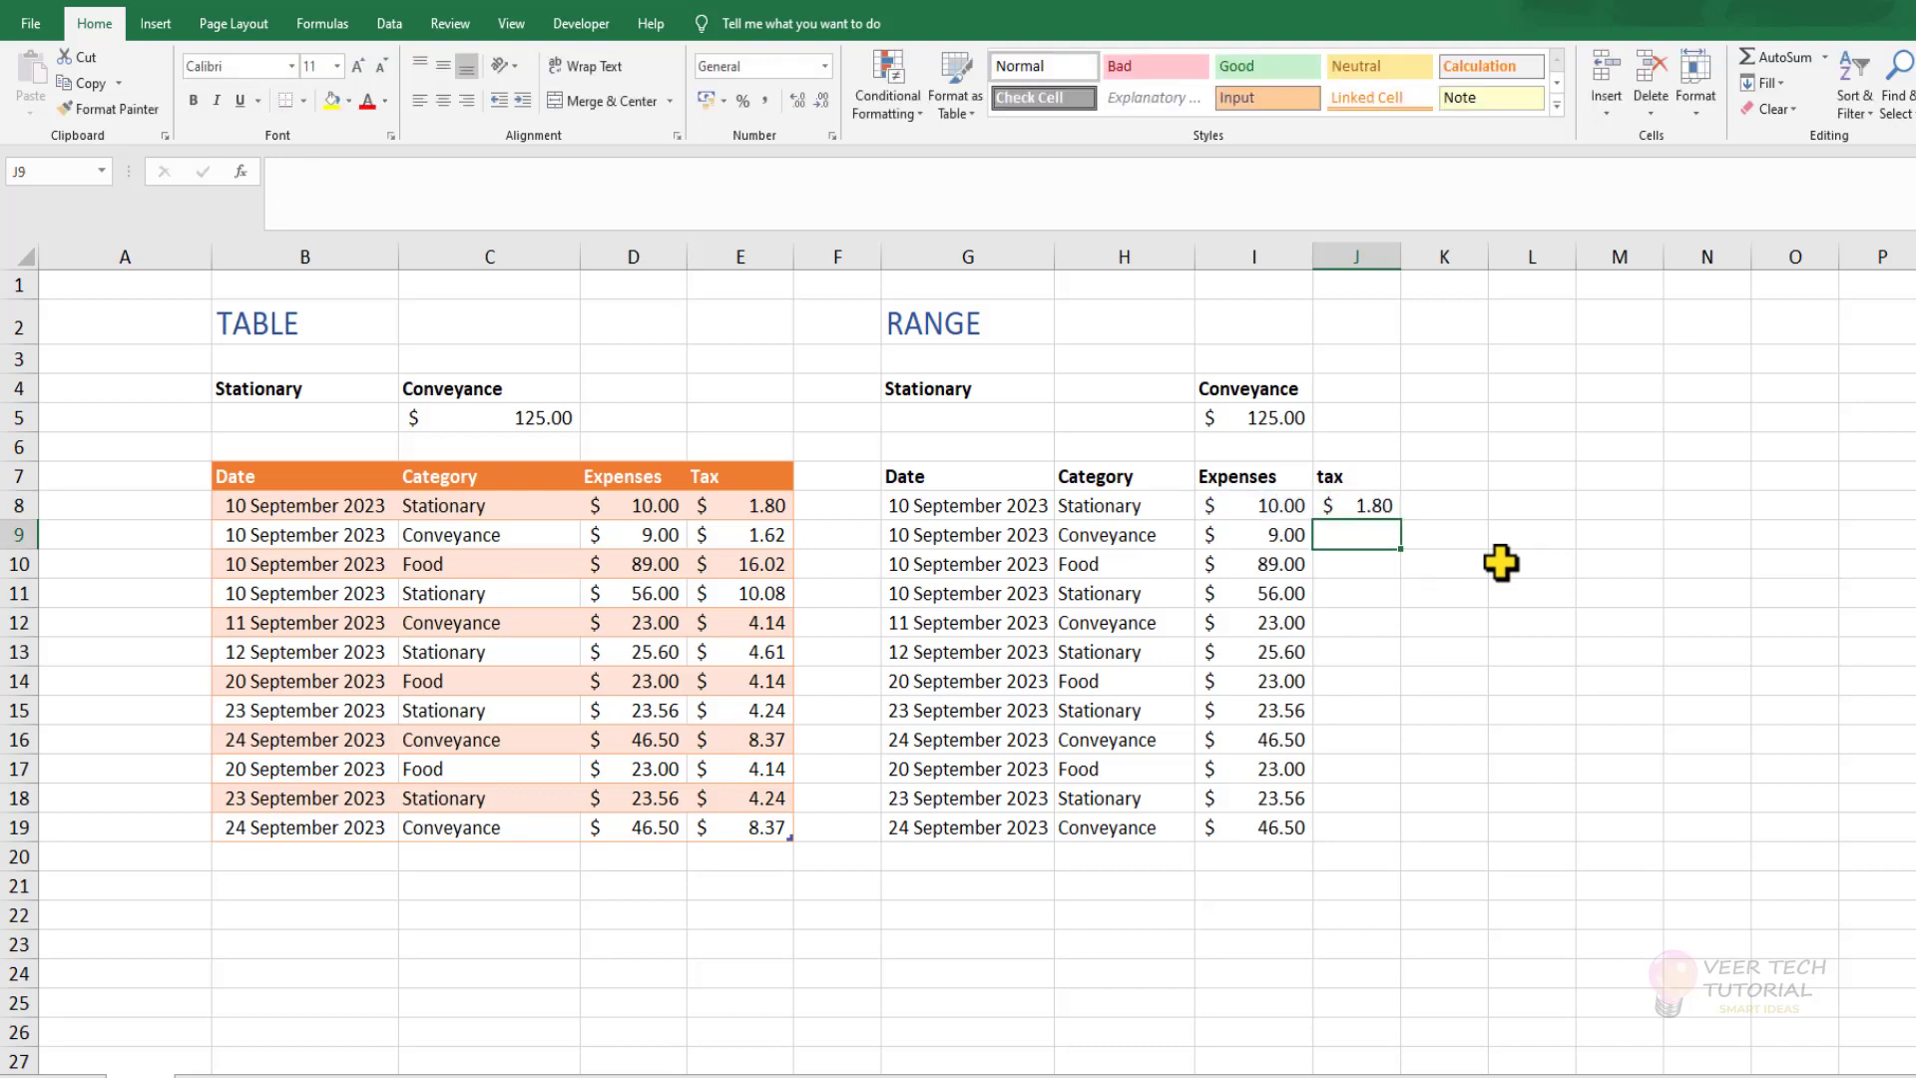
Fill the J8 tax formula down the plain range to J19.
{"action": "left_click", "coordinate": [1367, 505]}
{"action": "left_click_drag", "start_coordinate": [1401, 520], "coordinate": [1387, 840]}
{"action": "left_click", "coordinate": [1532, 562]}
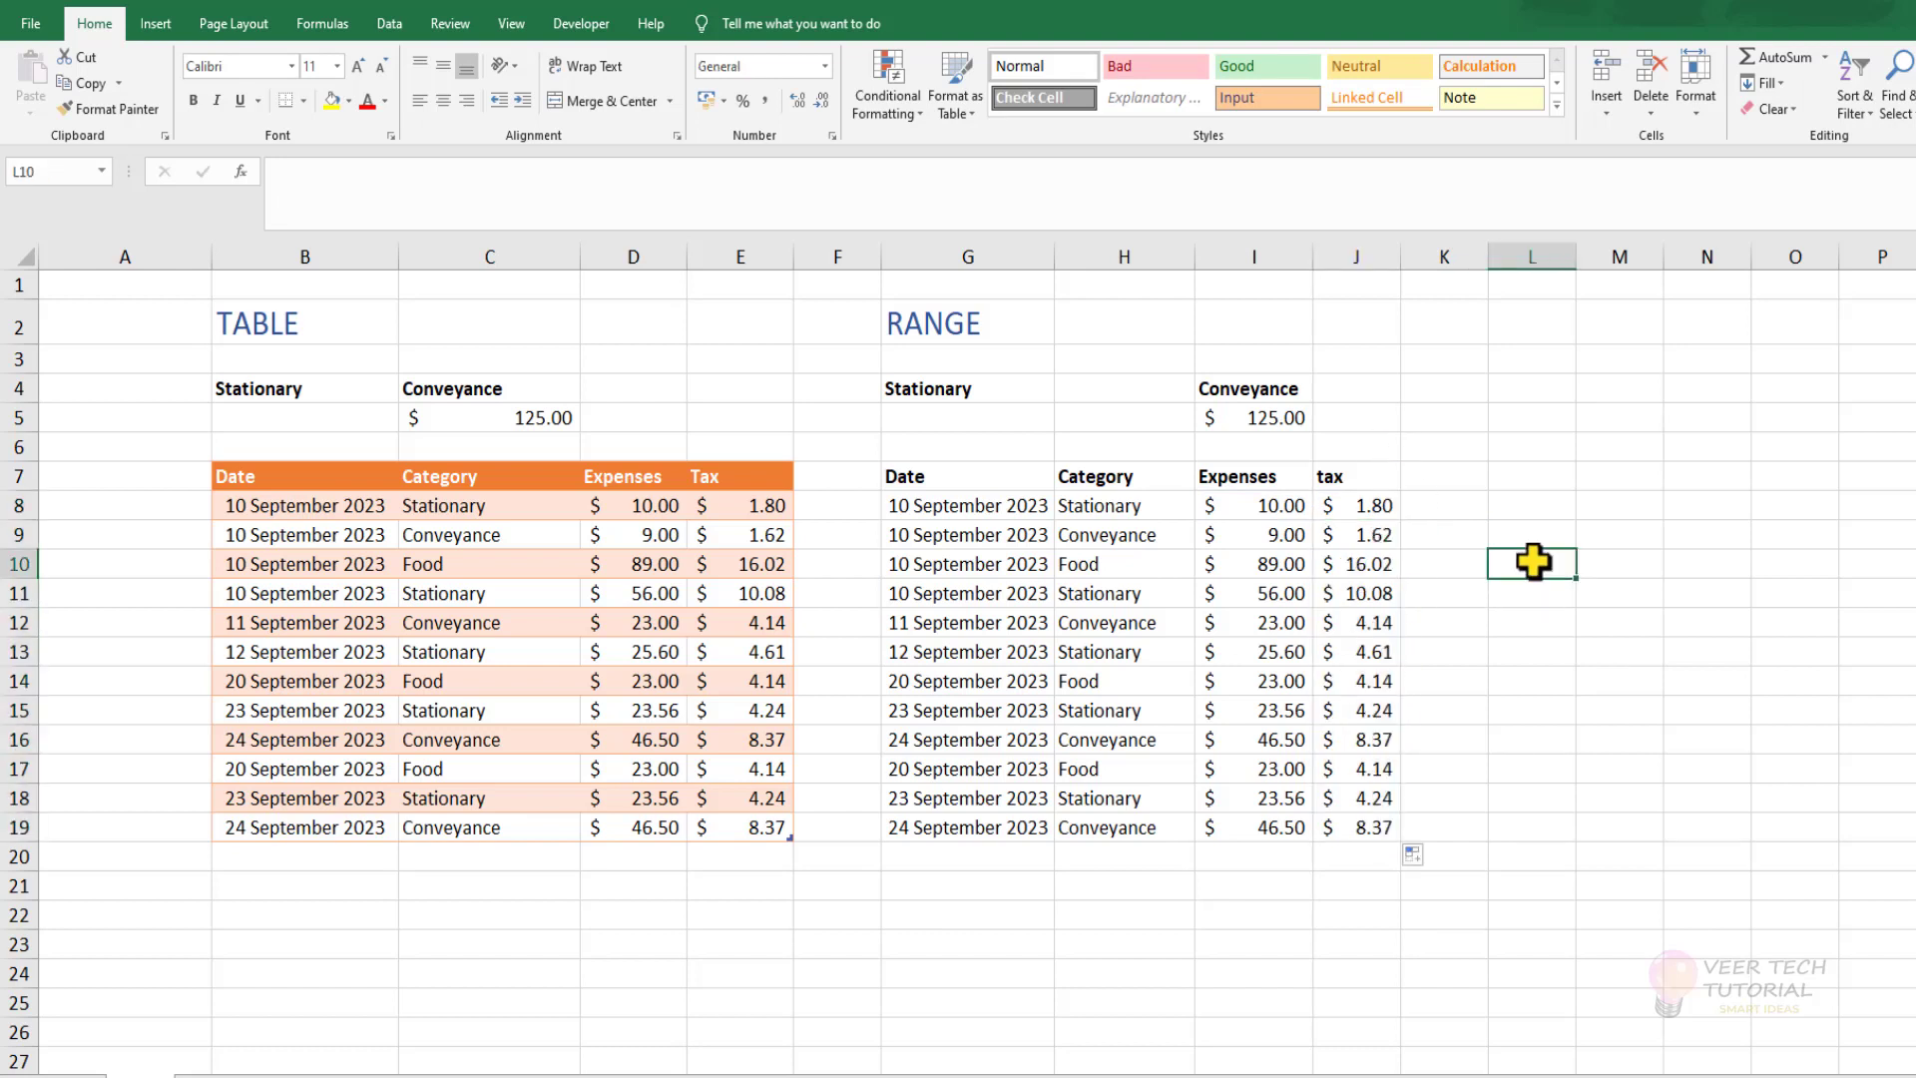
Turn on the Total Row for the ExpData table.
{"action": "left_click", "coordinate": [528, 595]}
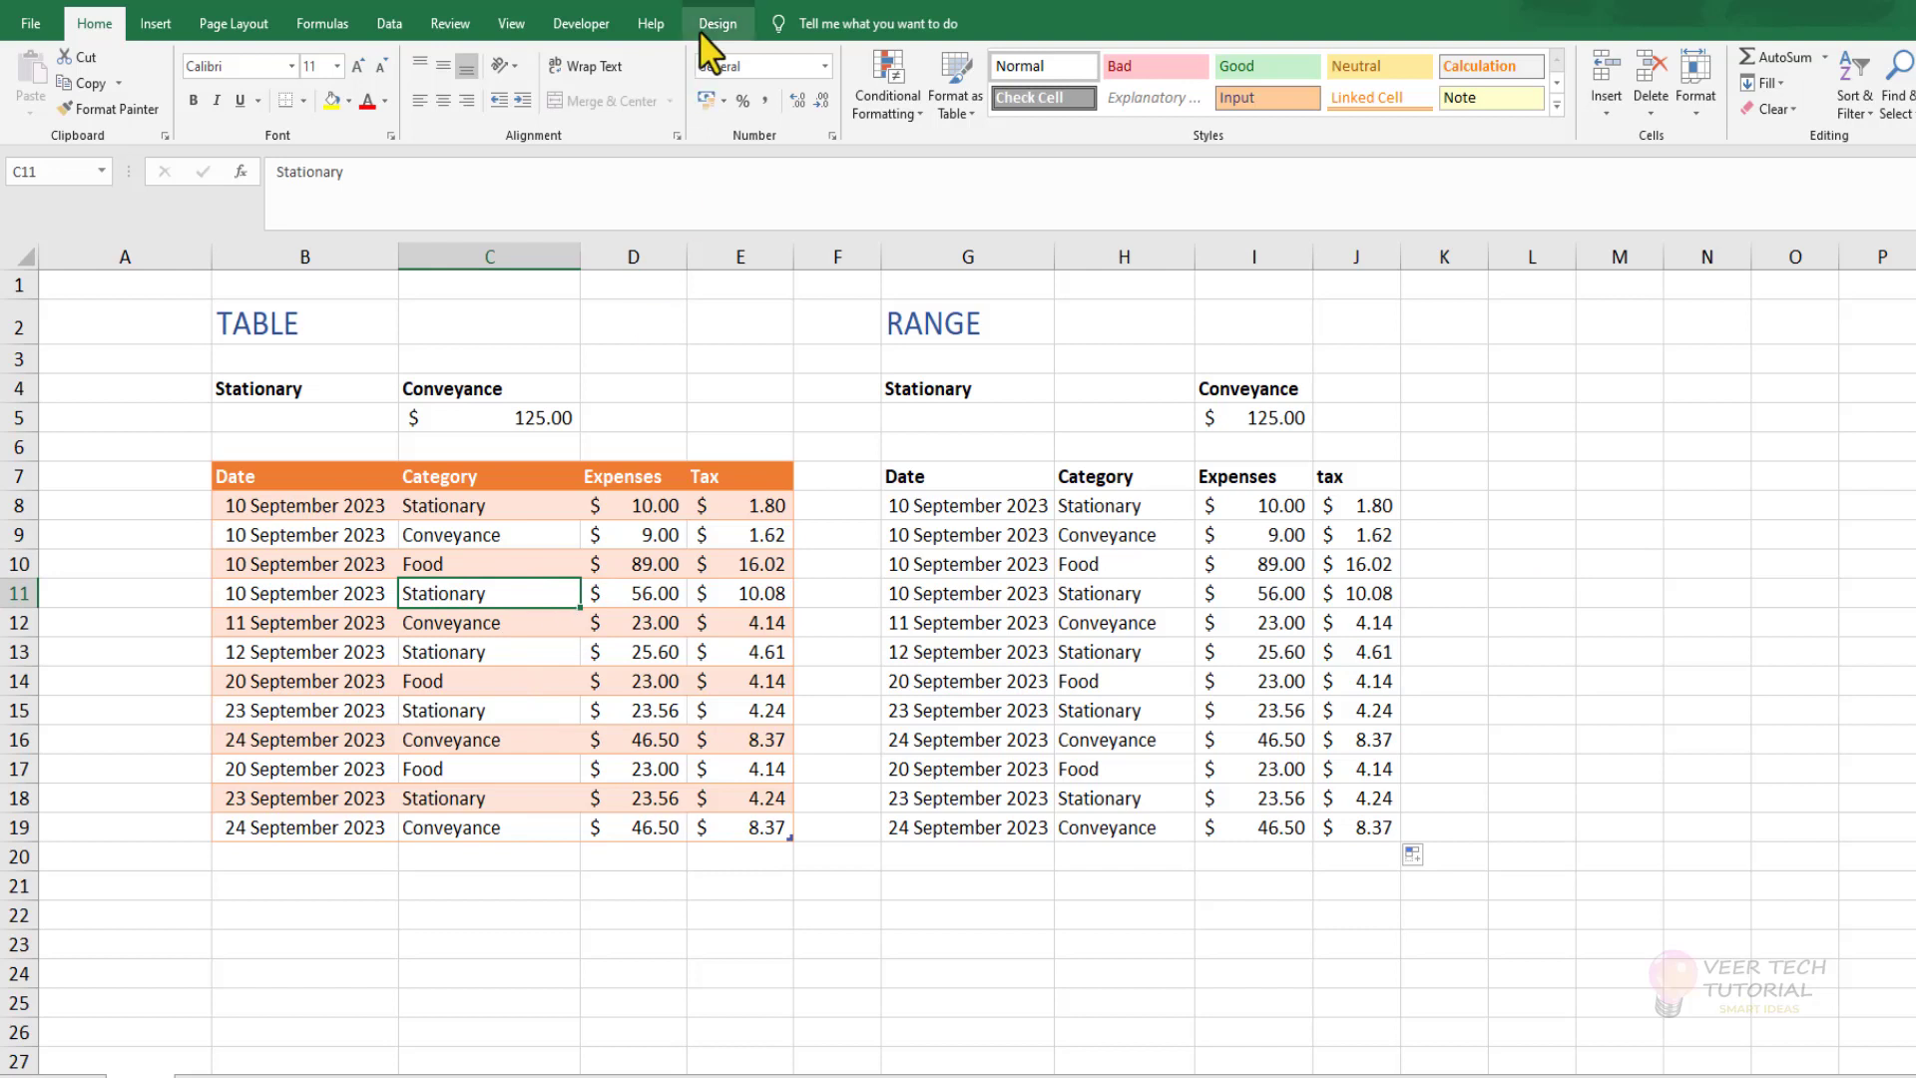
{"action": "left_click", "coordinate": [714, 27]}
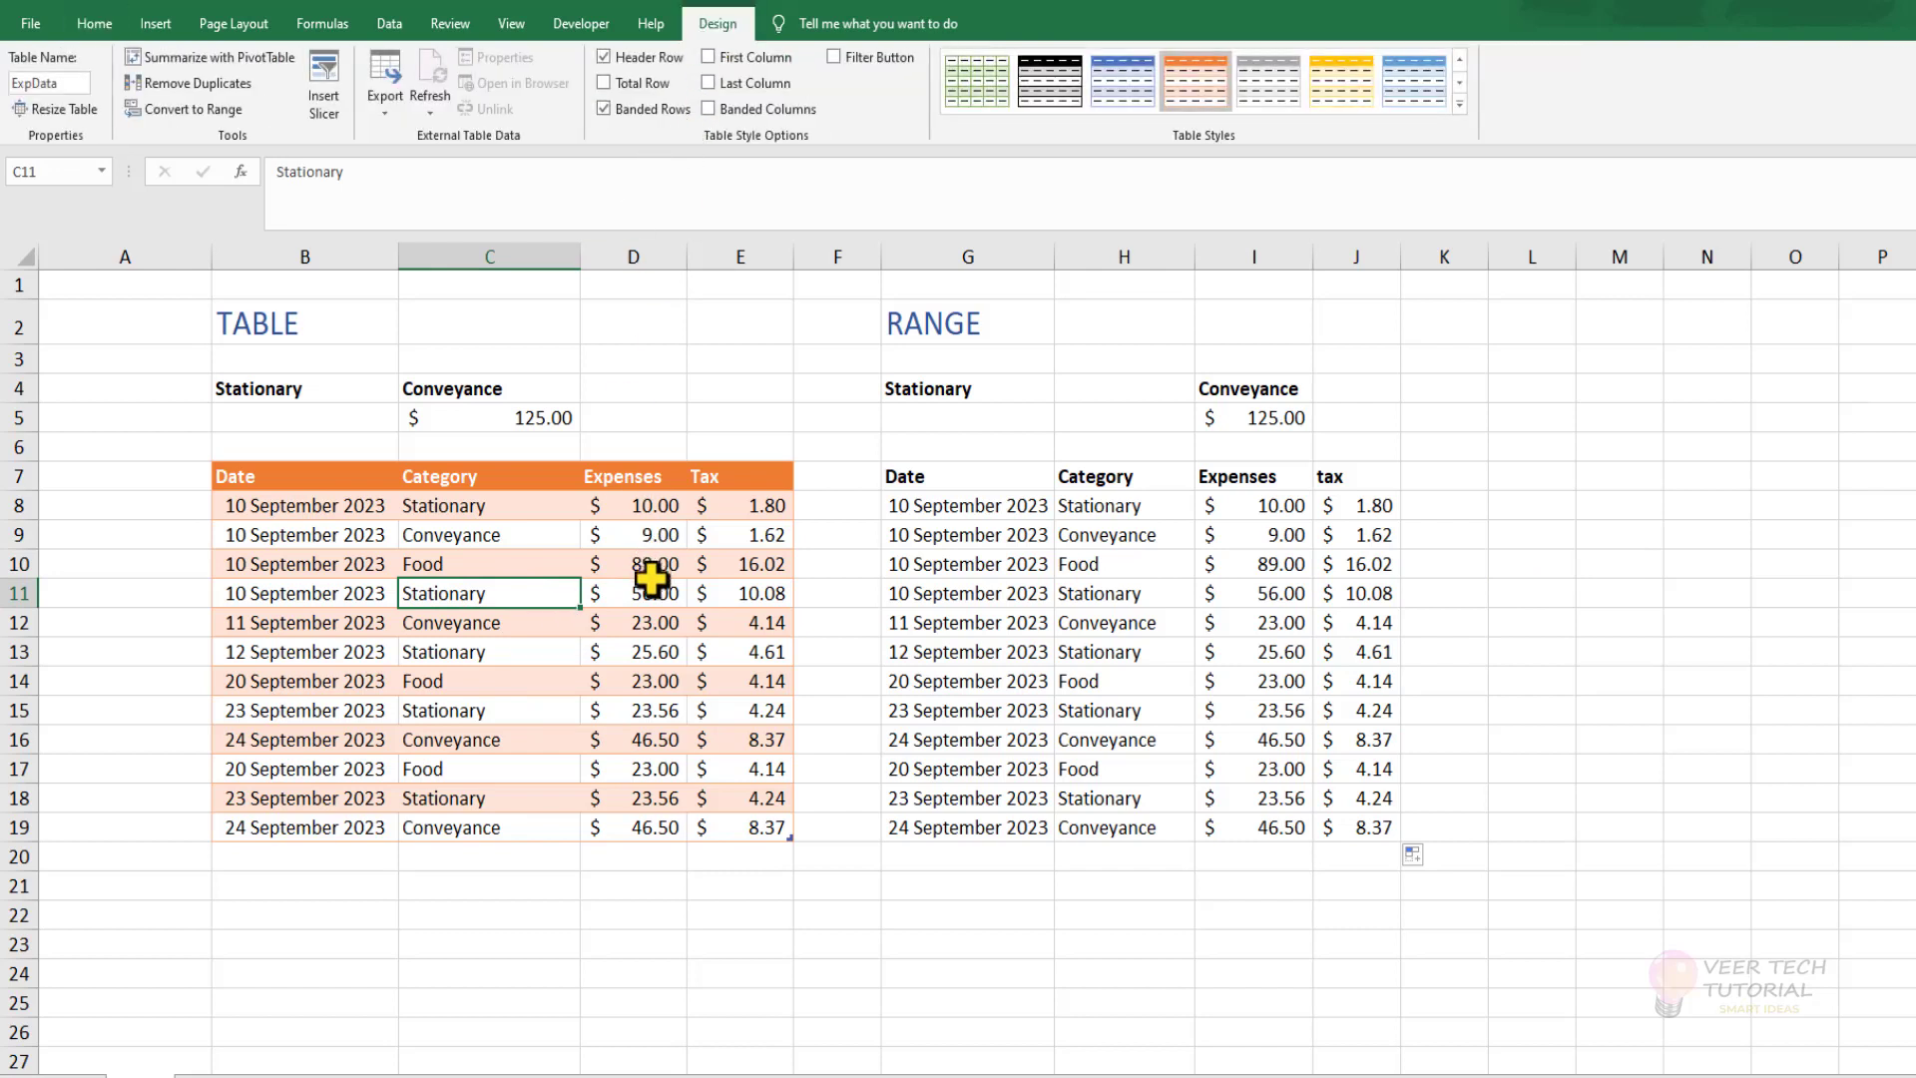
{"action": "left_click", "coordinate": [609, 83]}
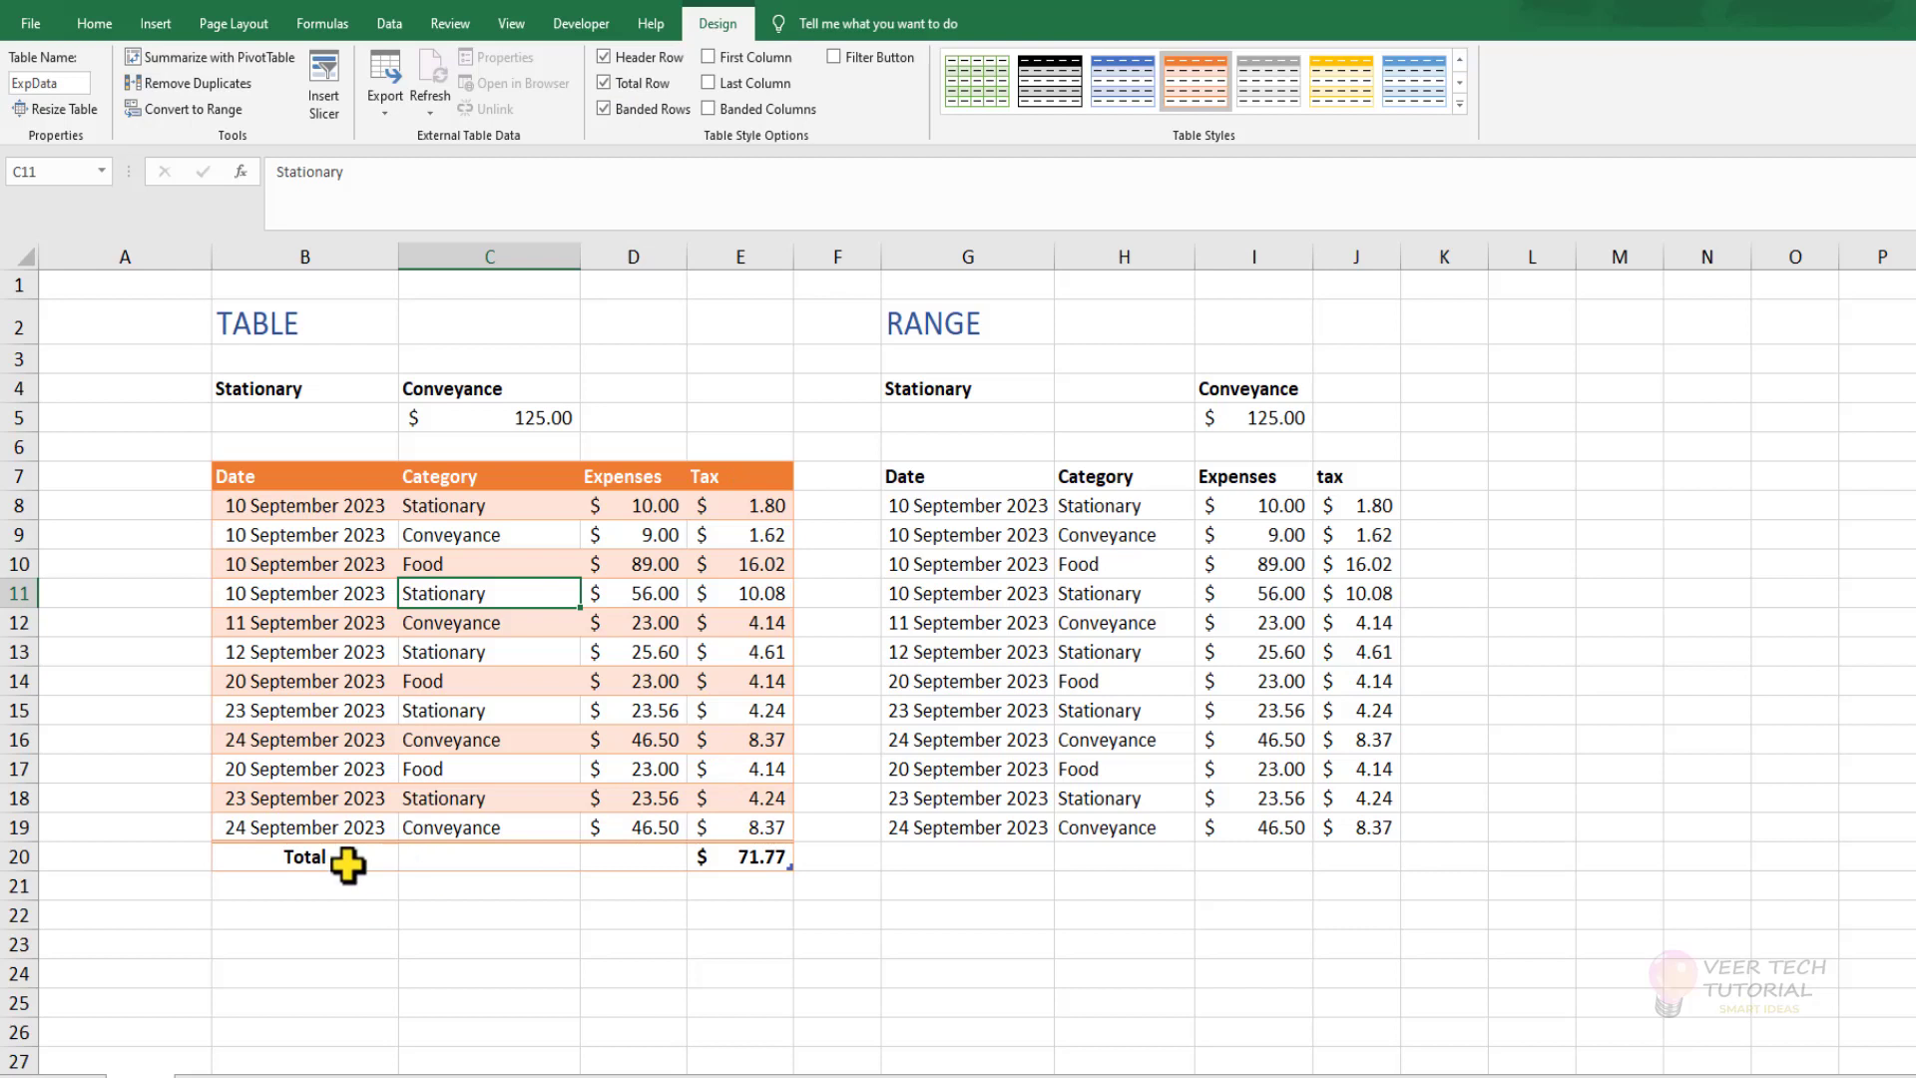
Examine the total functions offered for the Tax column's total in E20, including the Insert Function list, leaving the total as is.
{"action": "left_click", "coordinate": [749, 858]}
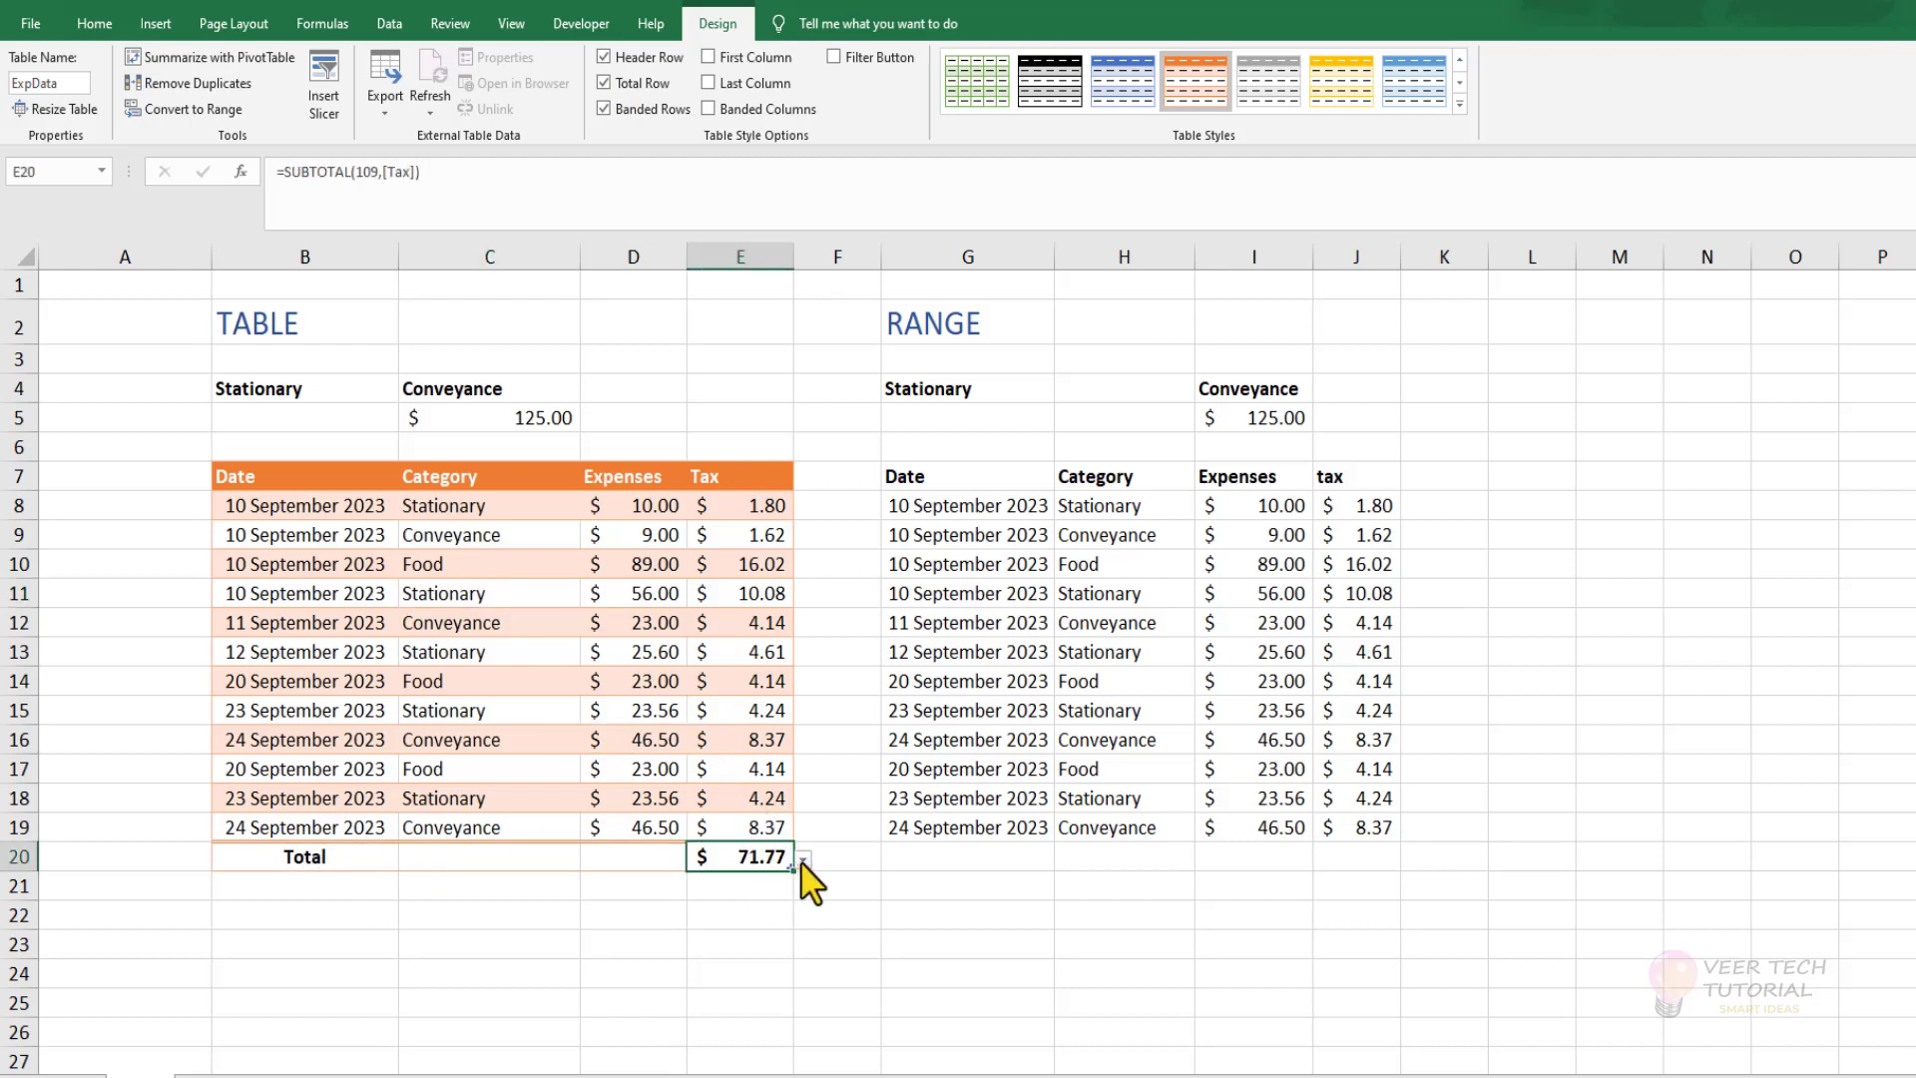
{"action": "left_click", "coordinate": [803, 861]}
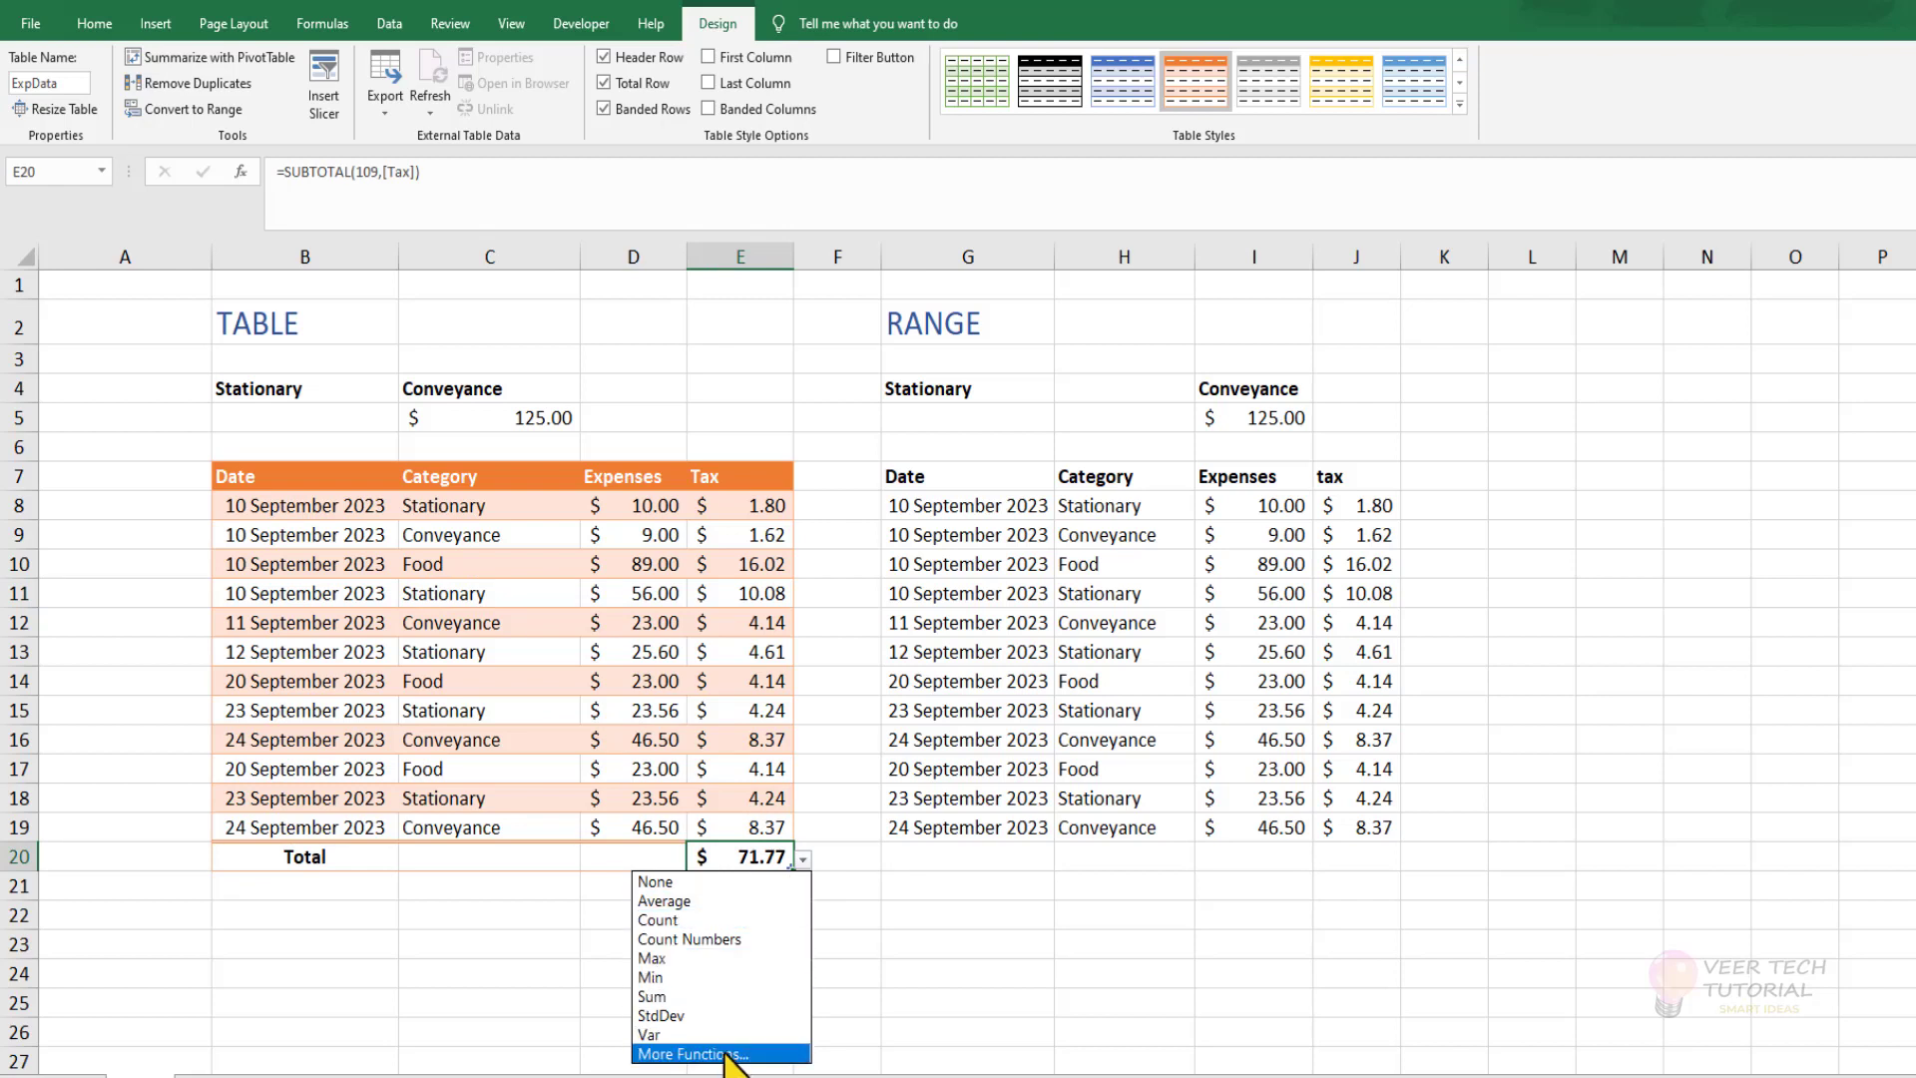
{"action": "left_click", "coordinate": [692, 1054]}
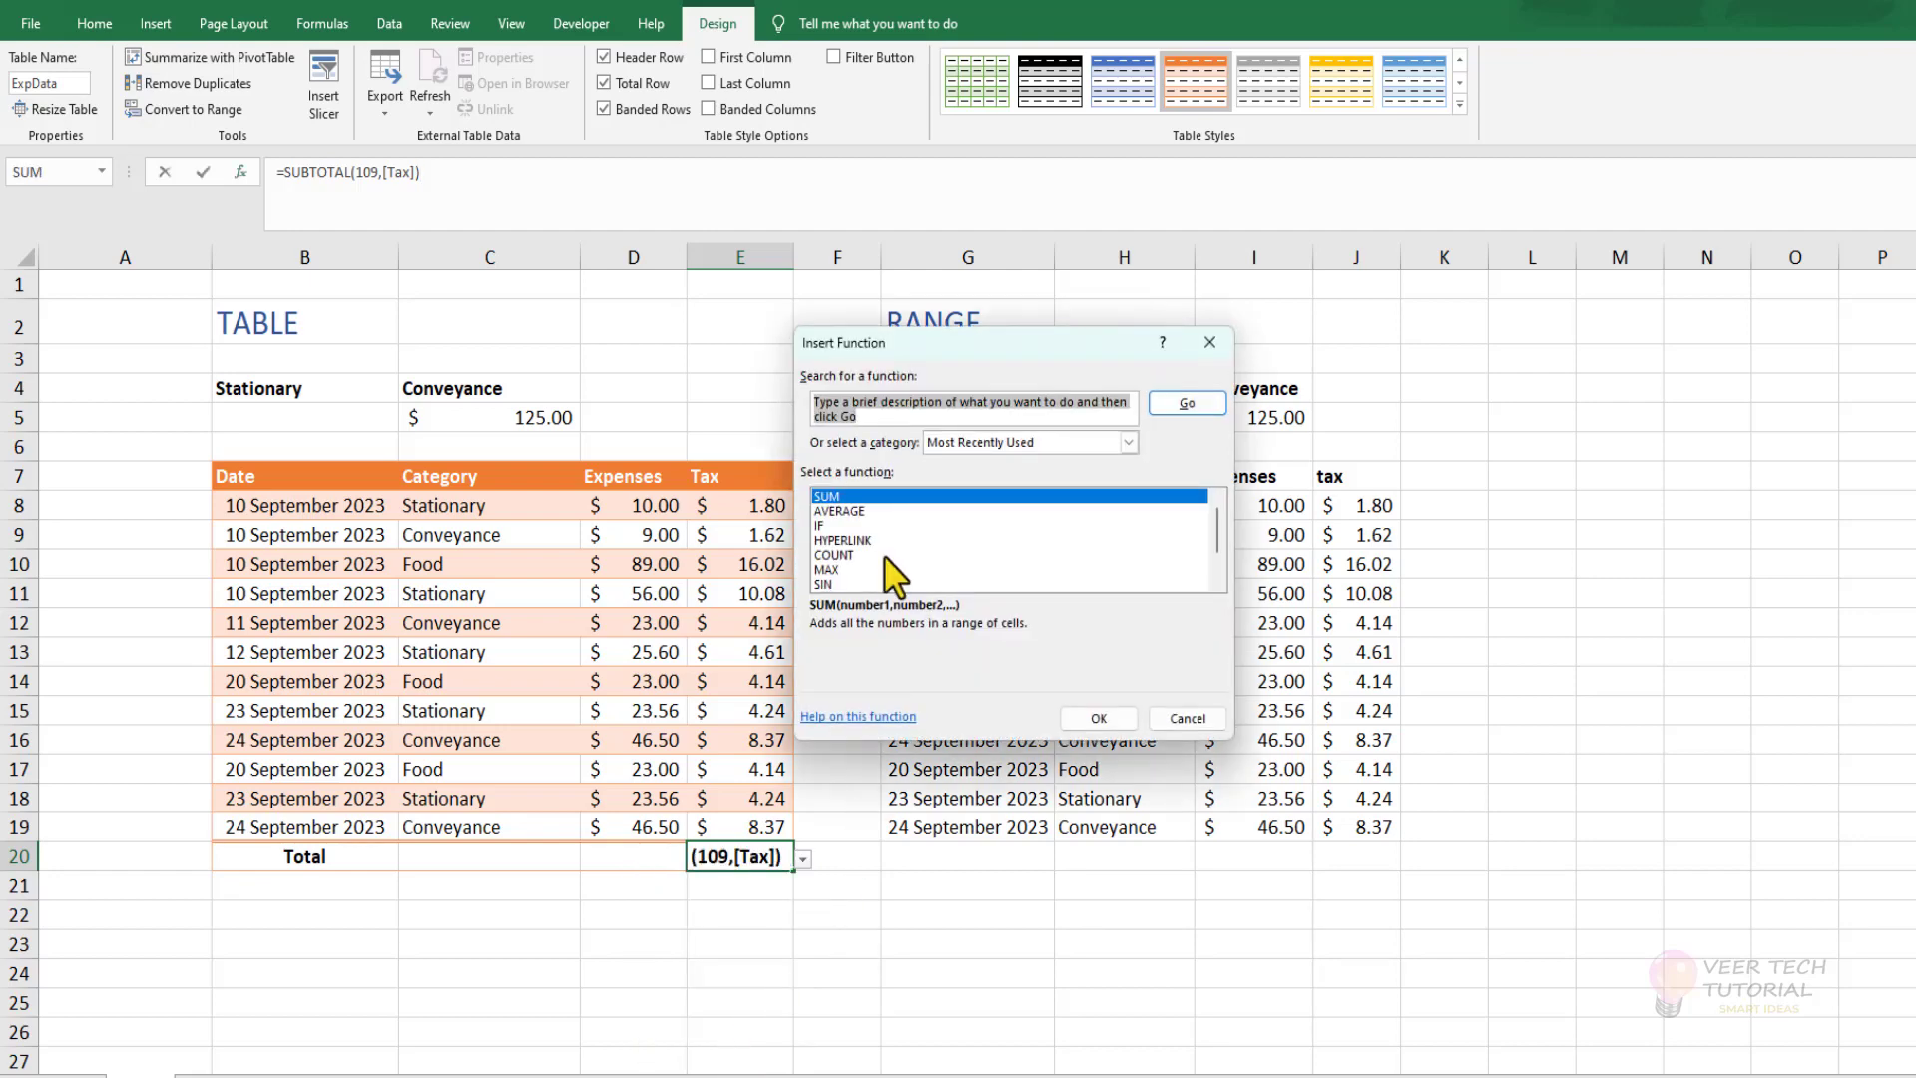
{"action": "left_click", "coordinate": [1187, 720]}
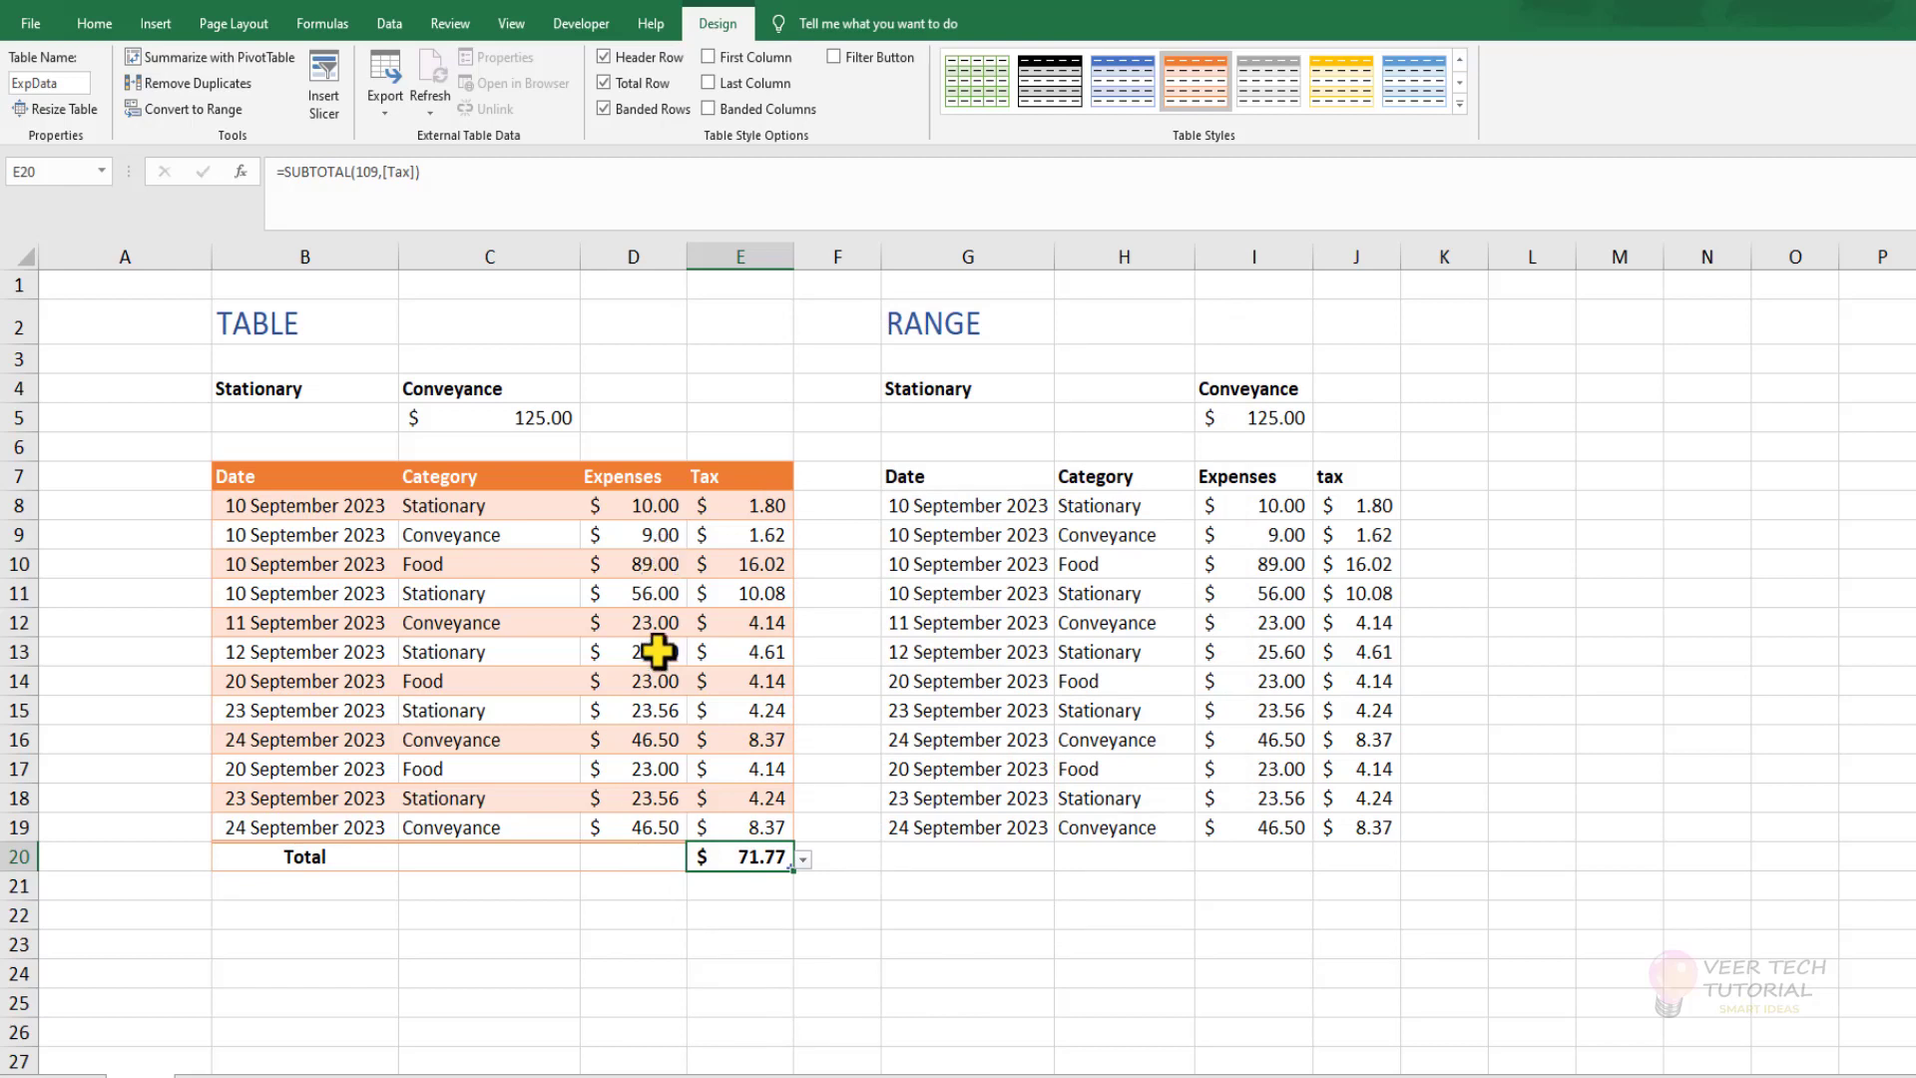
Set the Expenses column's total in D20 to the Max function.
{"action": "left_click", "coordinate": [641, 859]}
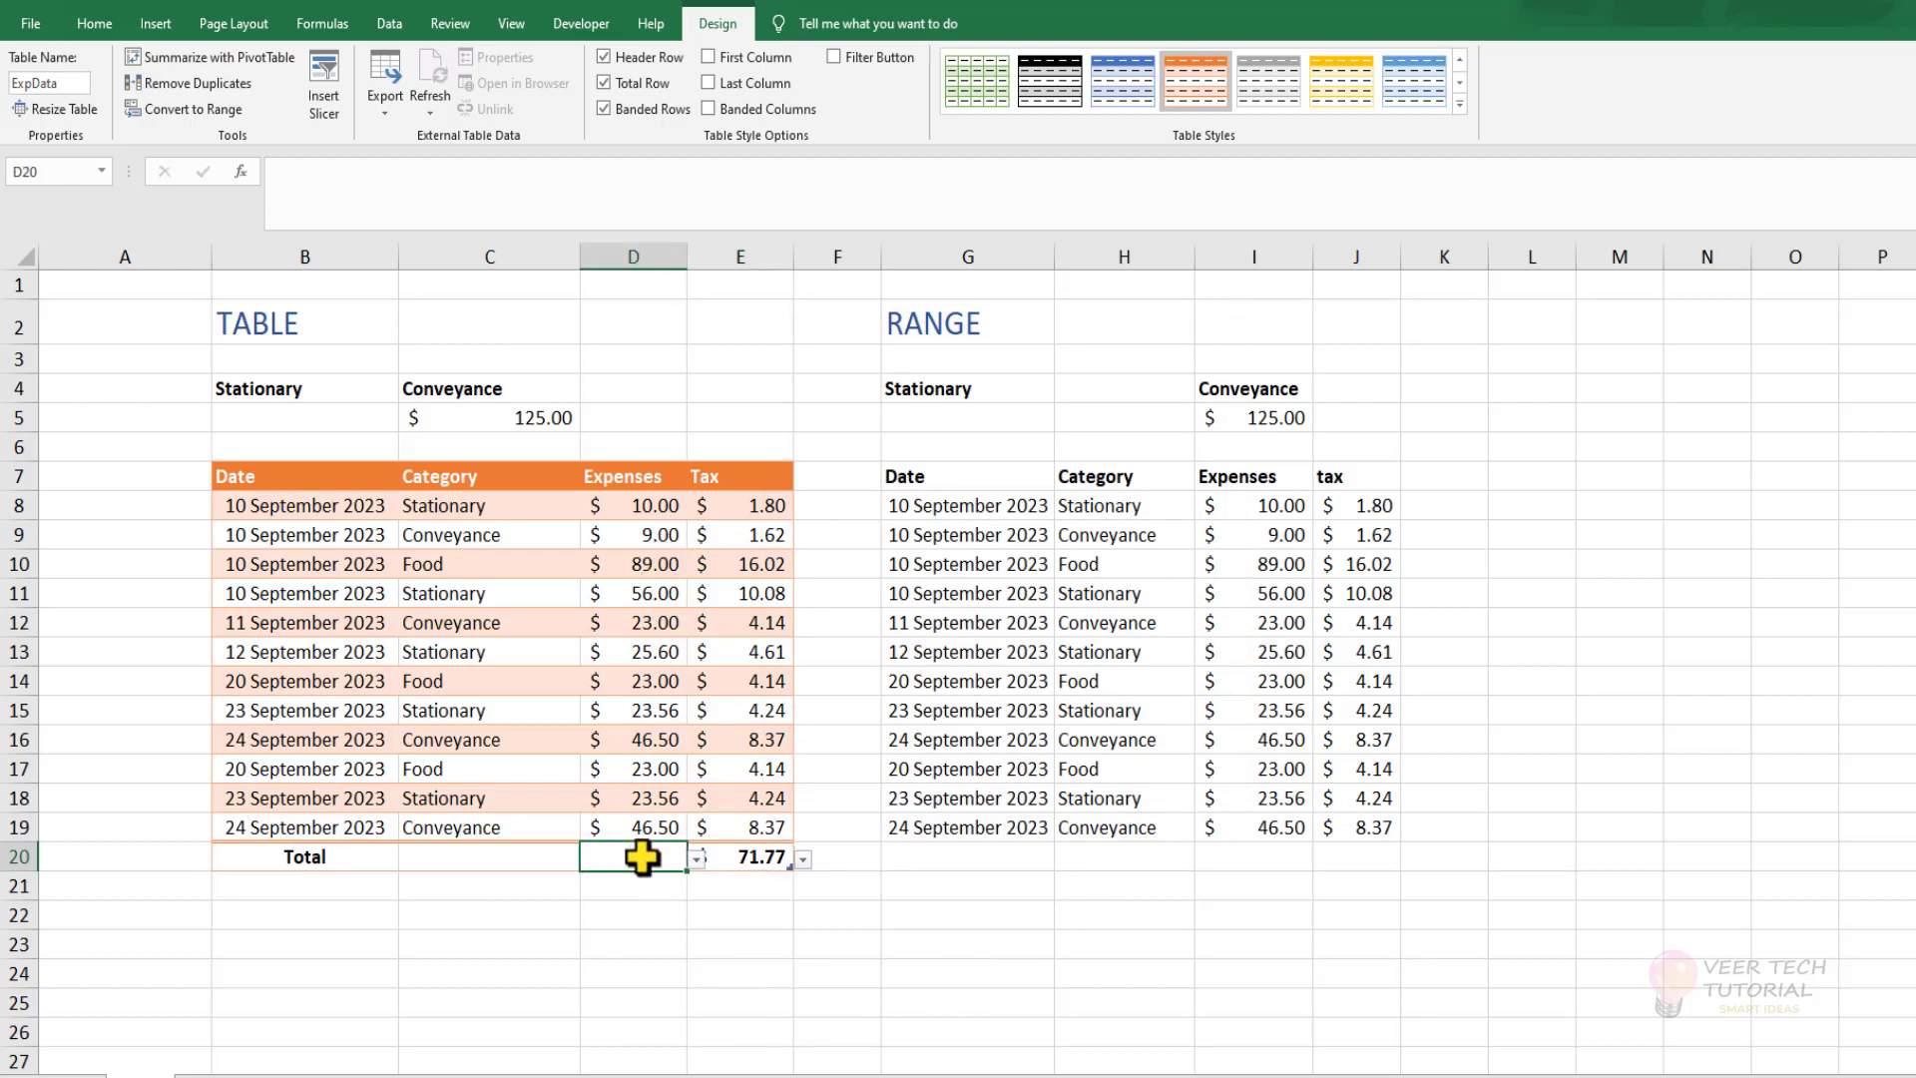
{"action": "left_click", "coordinate": [698, 857]}
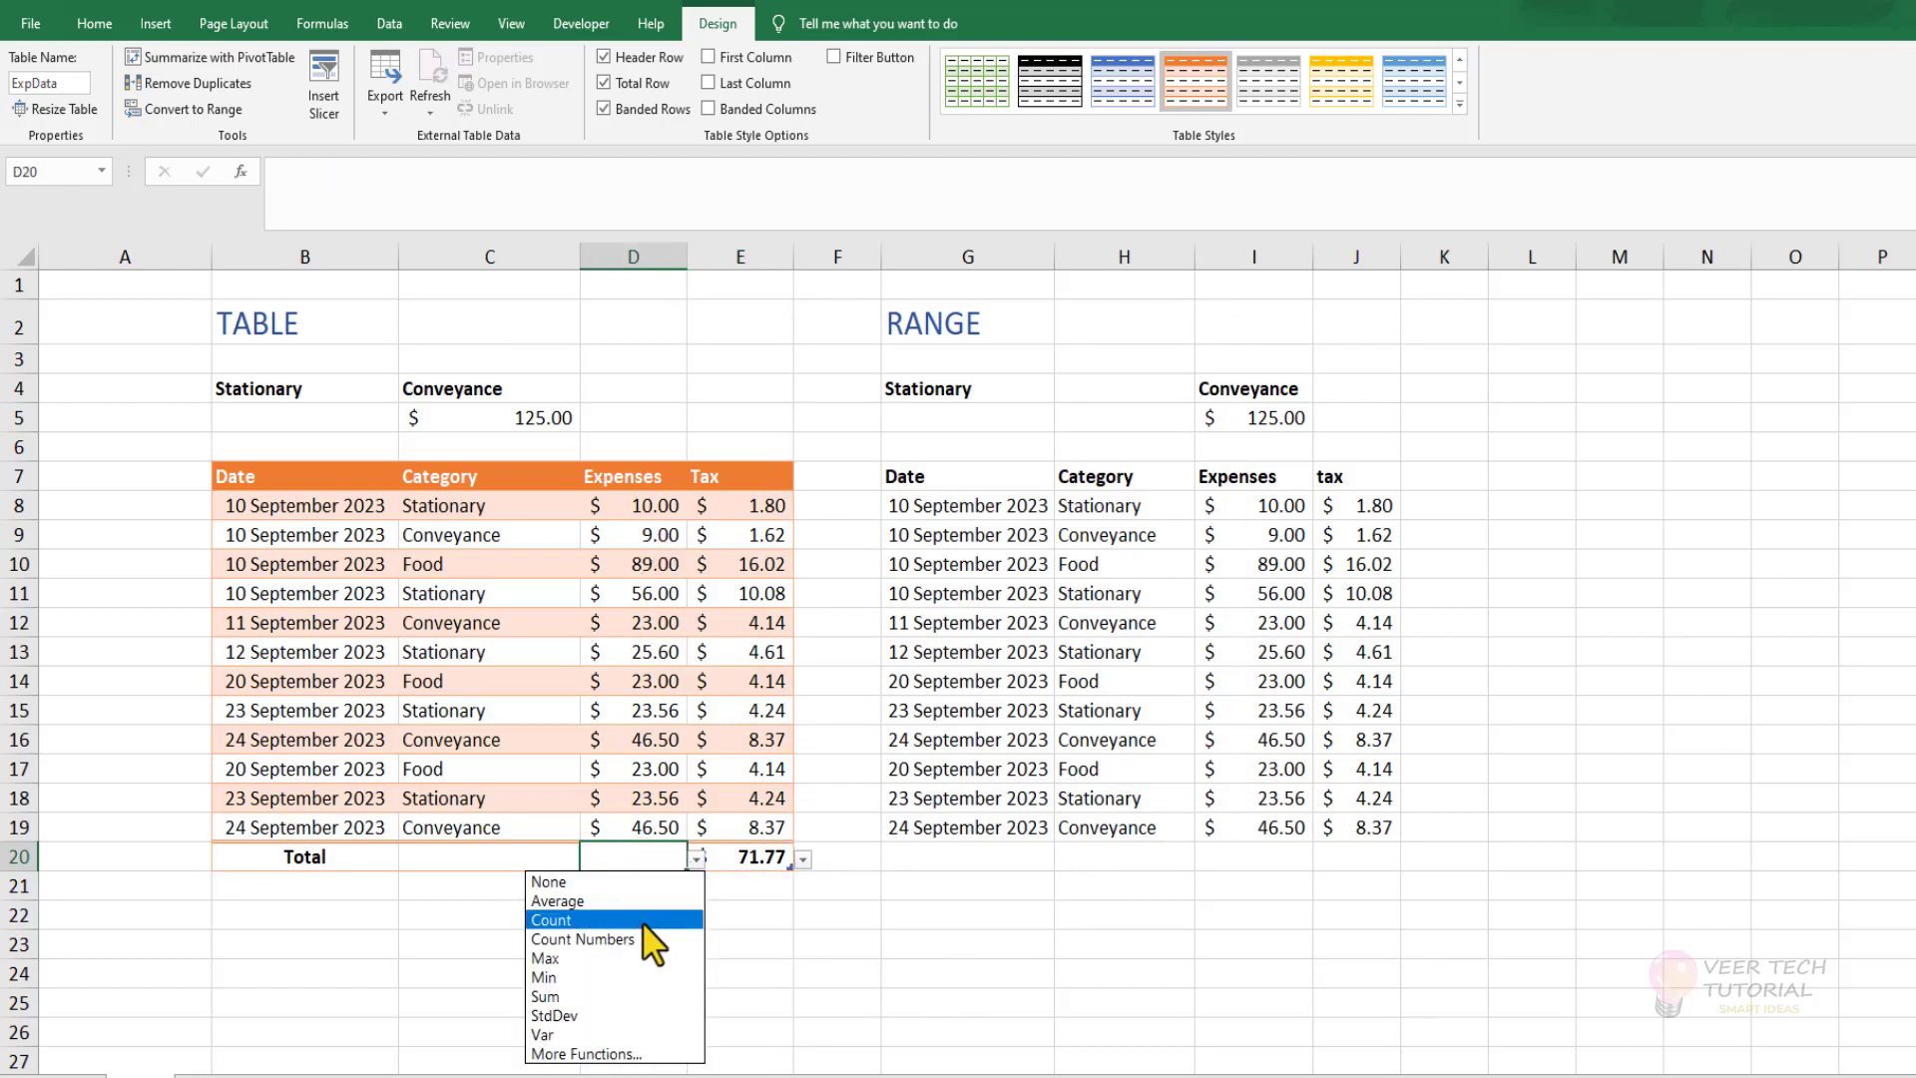
{"action": "left_click", "coordinate": [629, 960]}
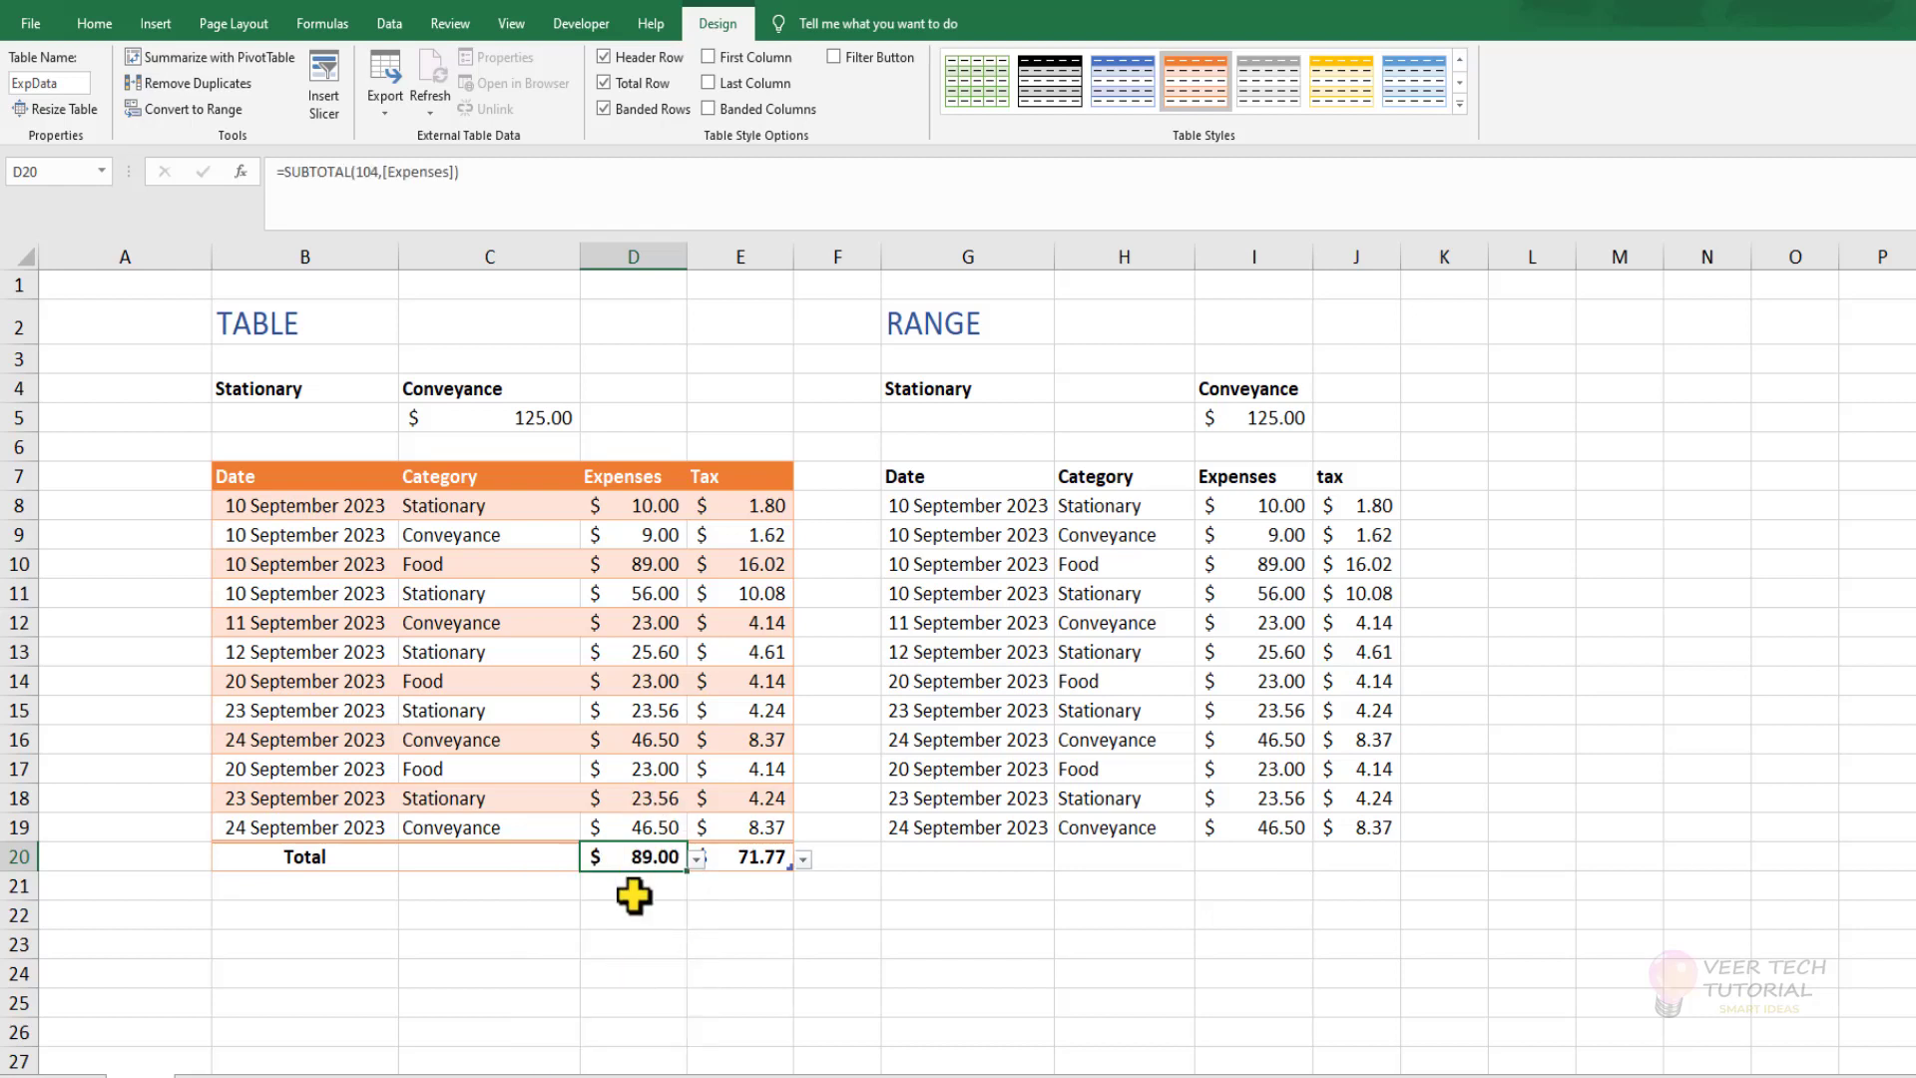
Set the Expenses column's total in D20 to Sum, and select I20 below the plain range's Expenses column.
{"action": "left_click", "coordinate": [697, 857]}
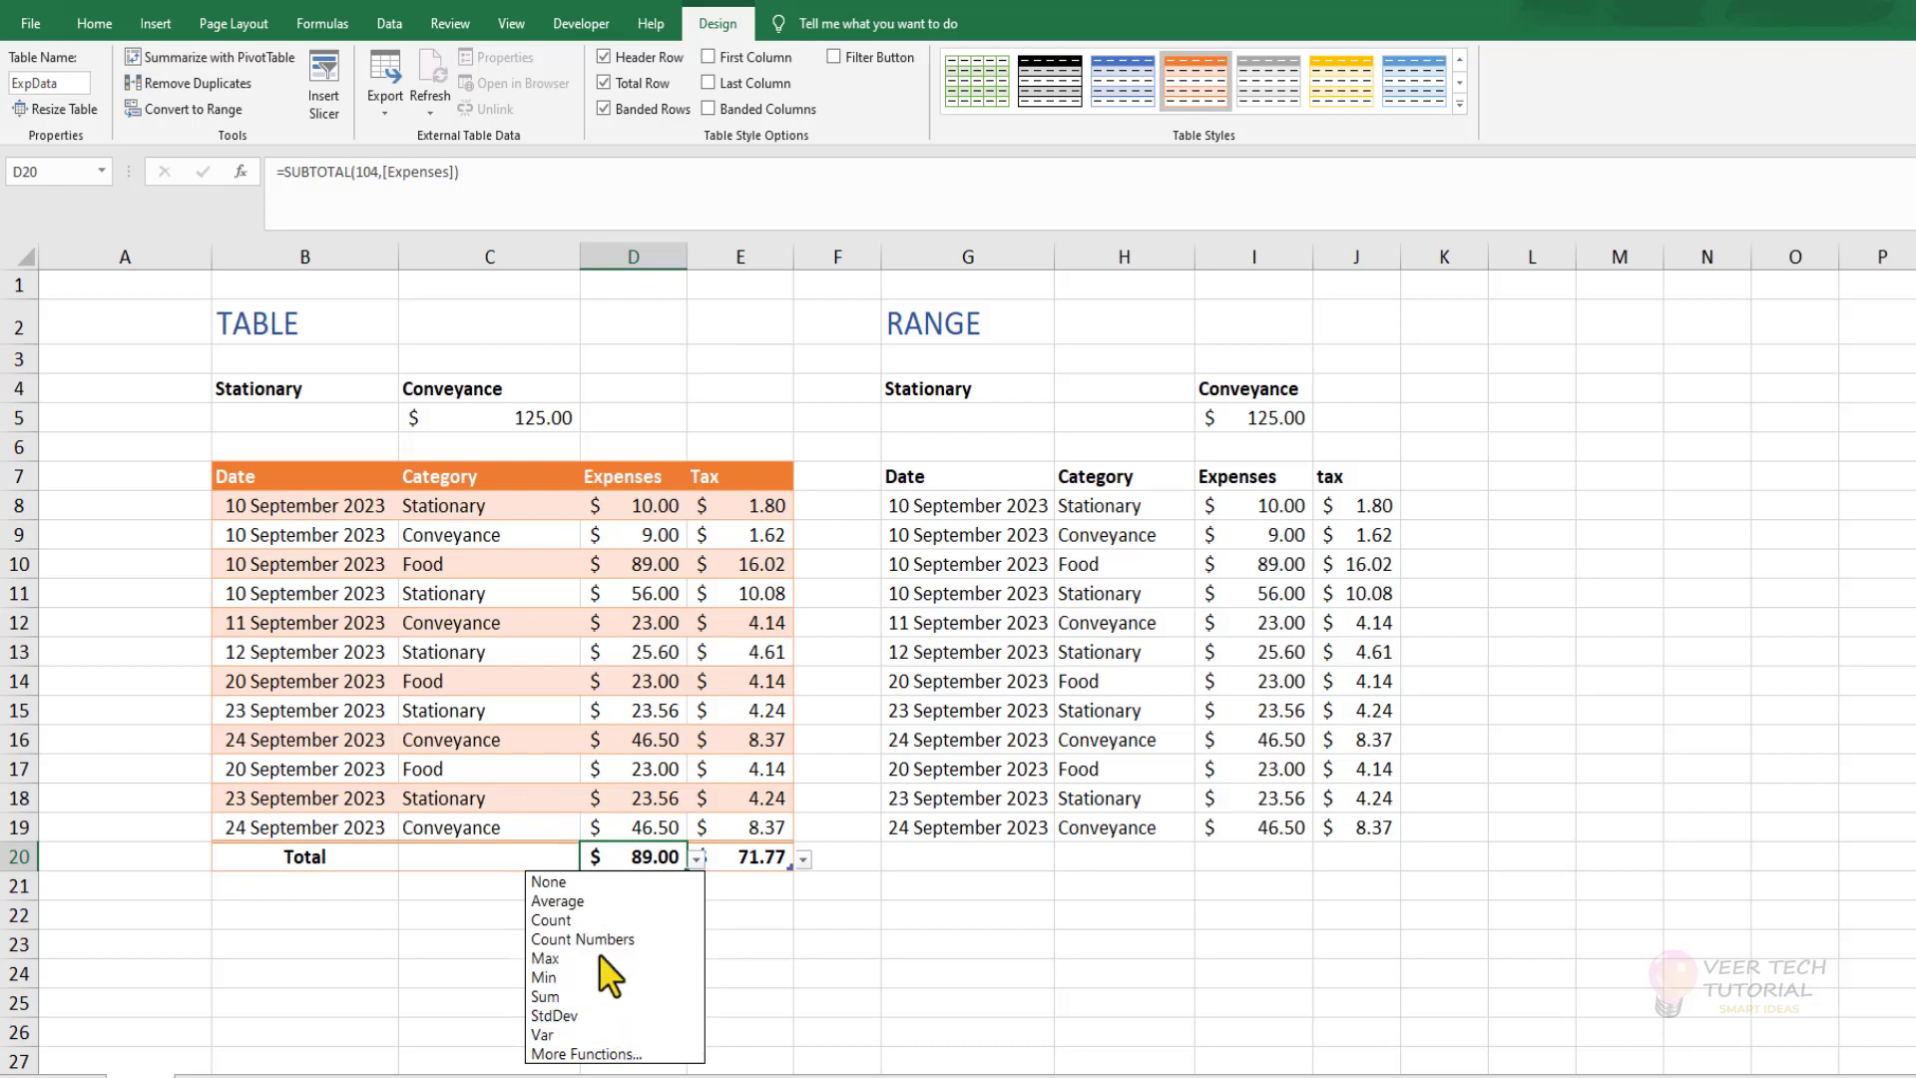
{"action": "left_click", "coordinate": [627, 994]}
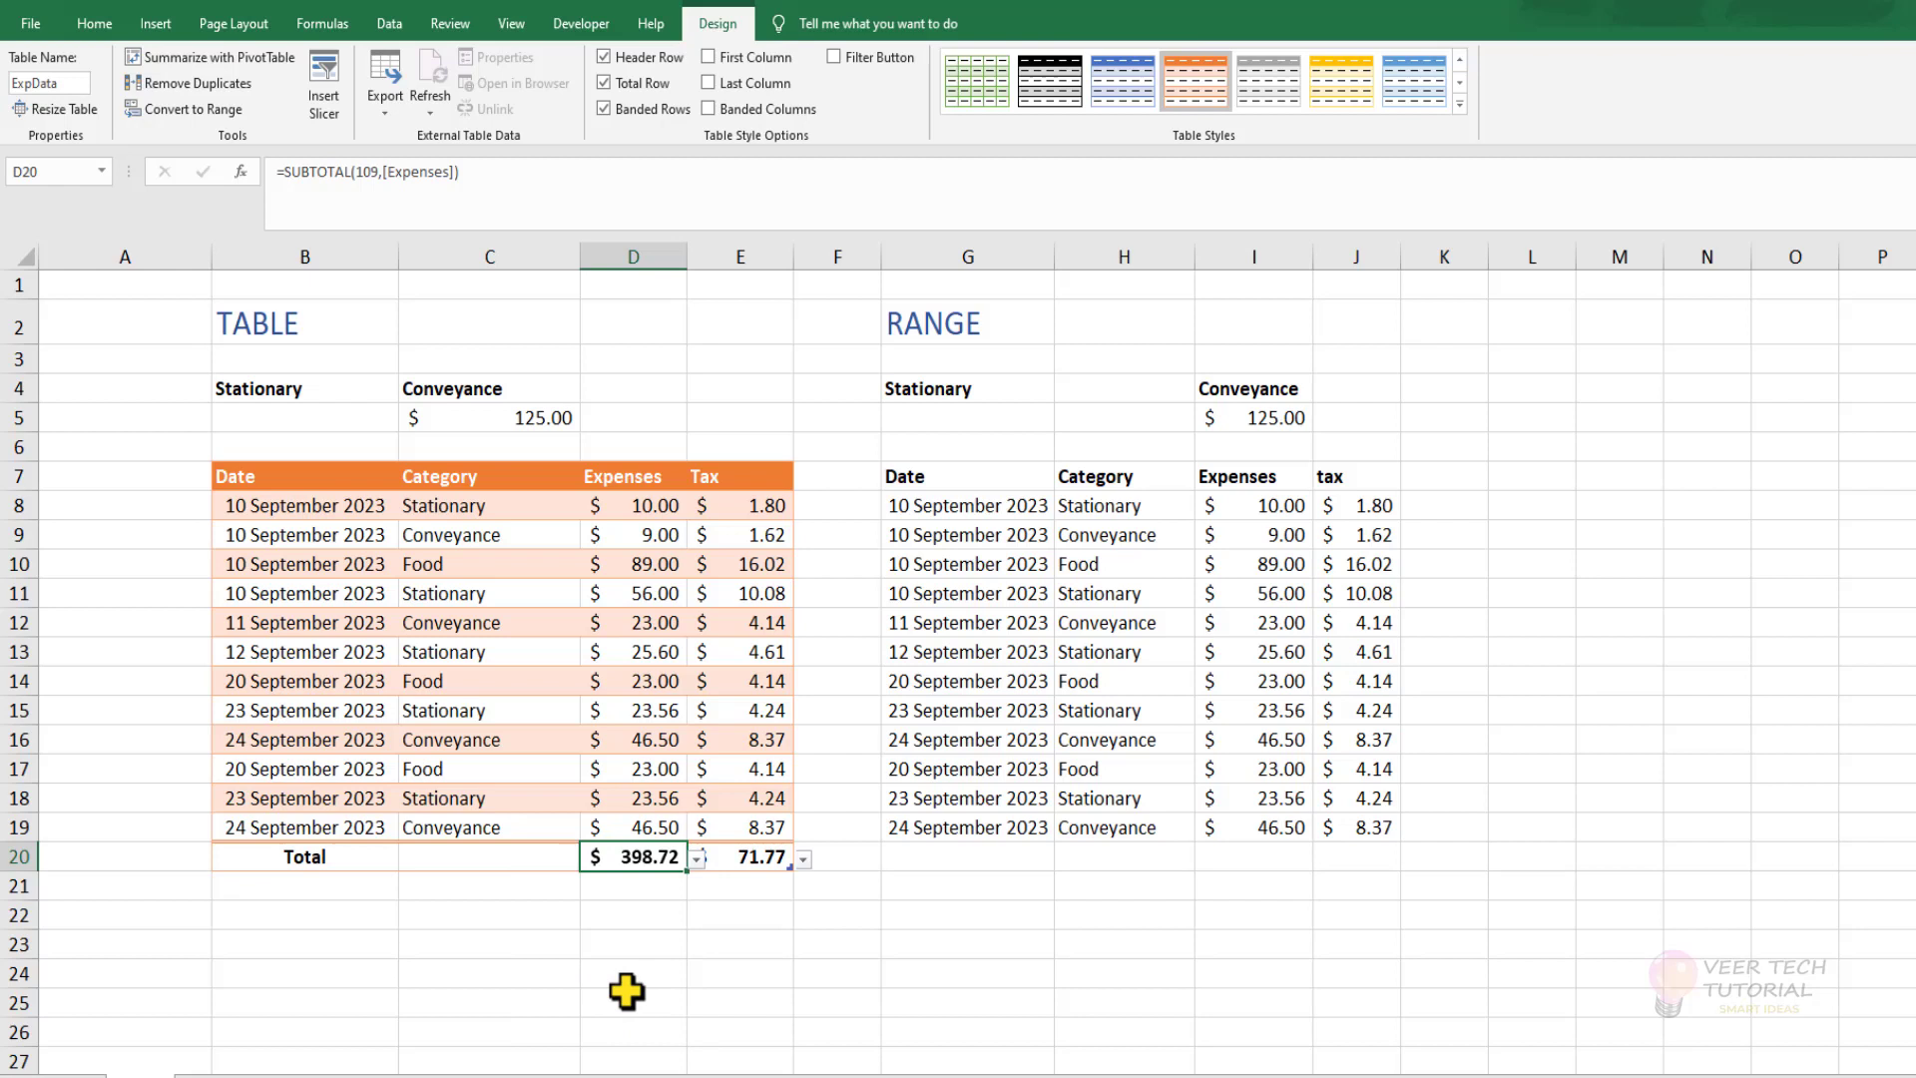
{"action": "left_click", "coordinate": [736, 962]}
{"action": "left_click", "coordinate": [1279, 847]}
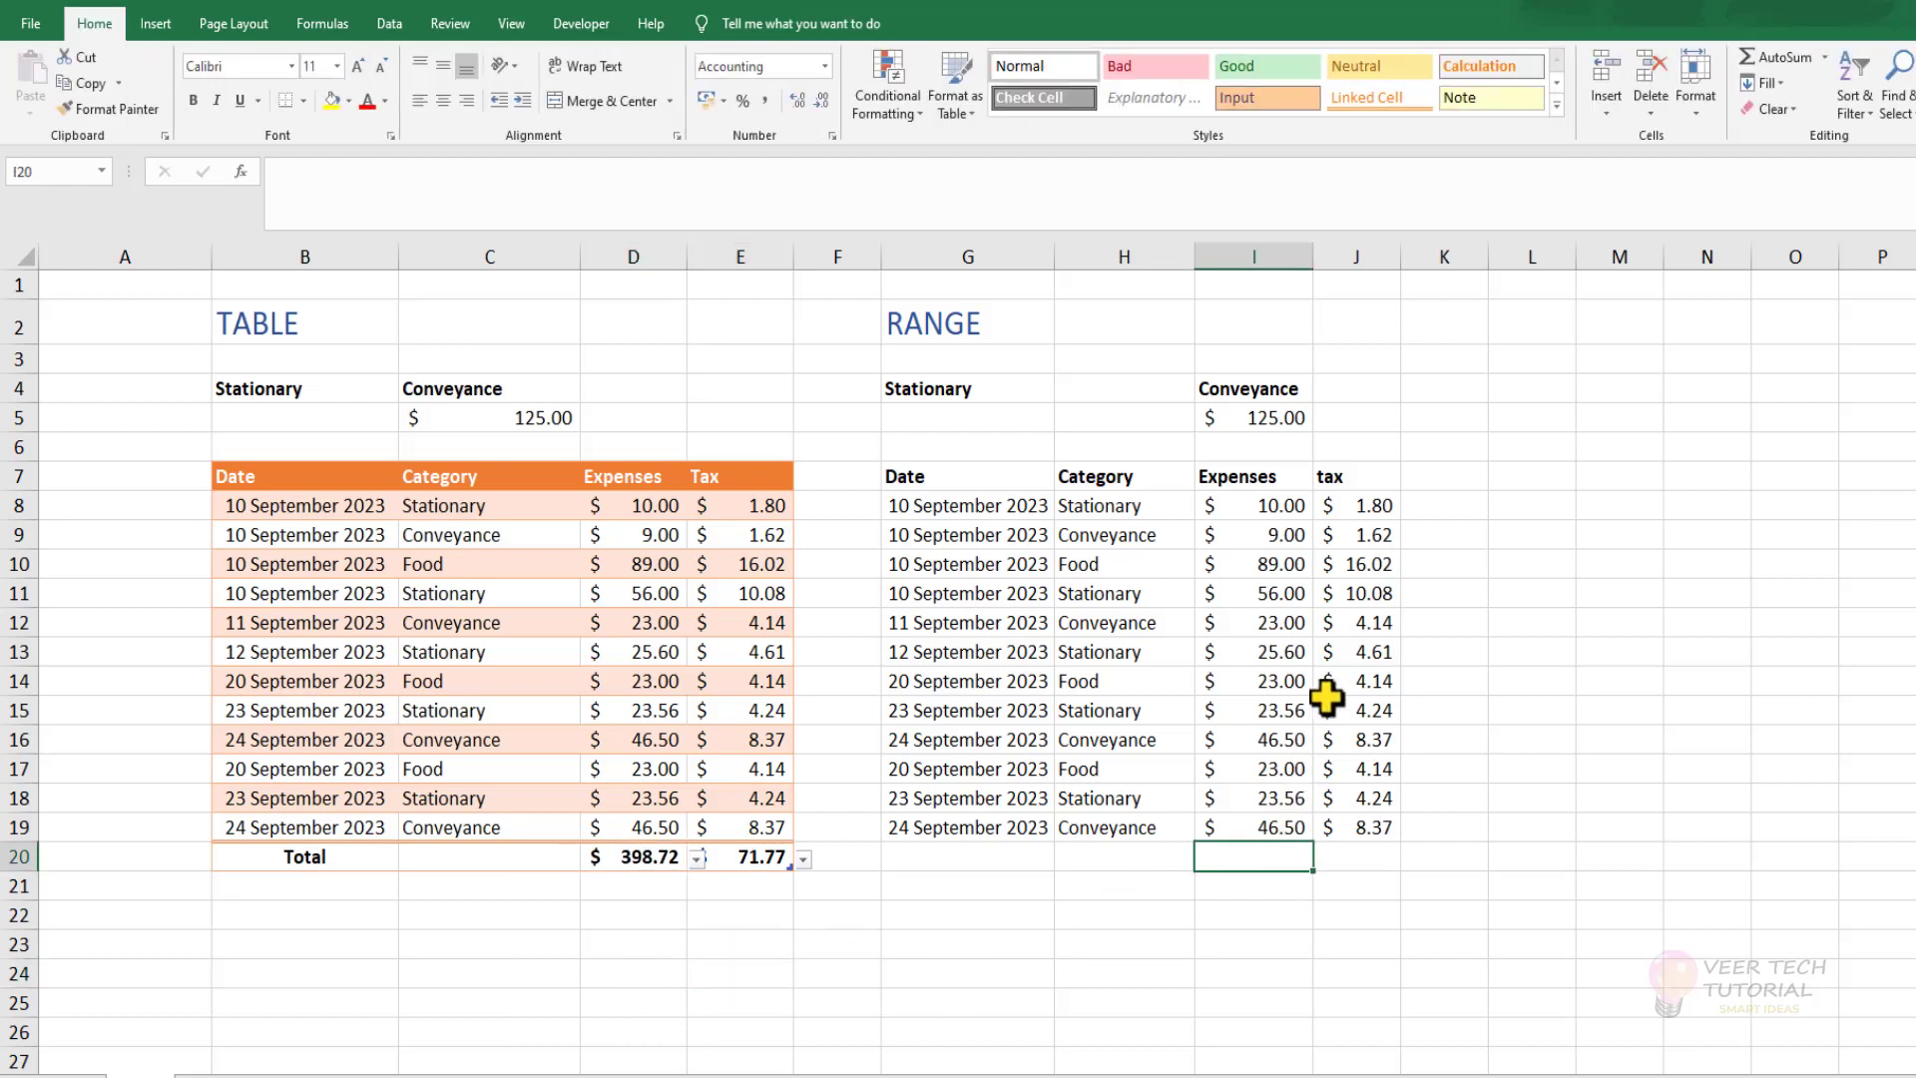